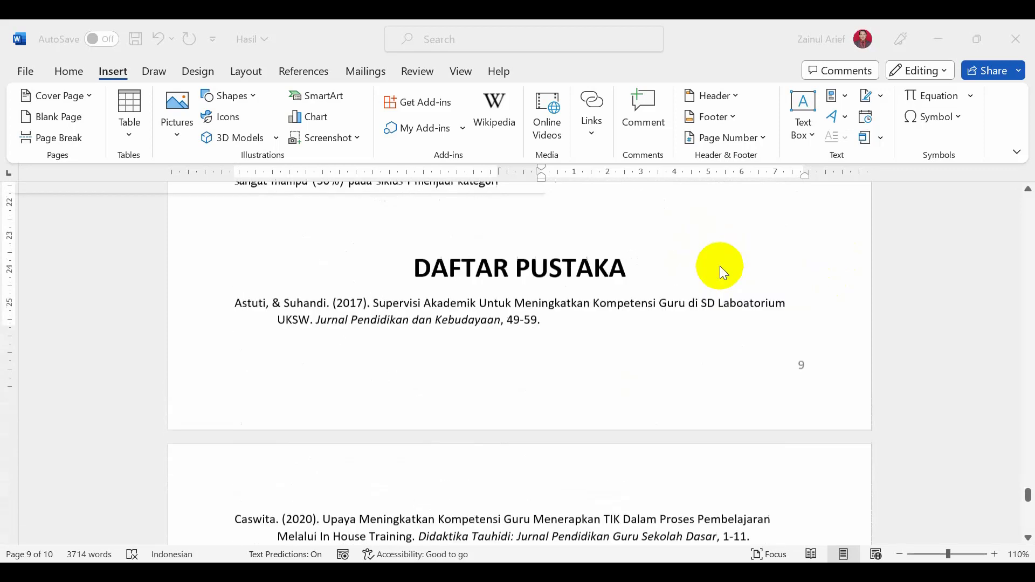
Examine the first reference entry under the DAFTAR PUSTAKA heading on page 9.
scroll(720, 266, "up", 7)
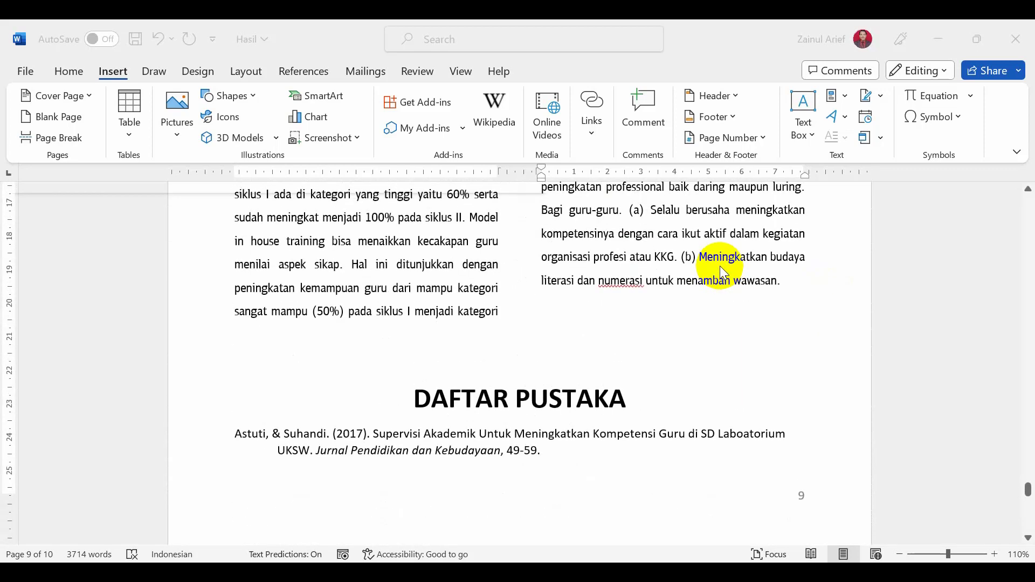
scroll(720, 266, "down", 3)
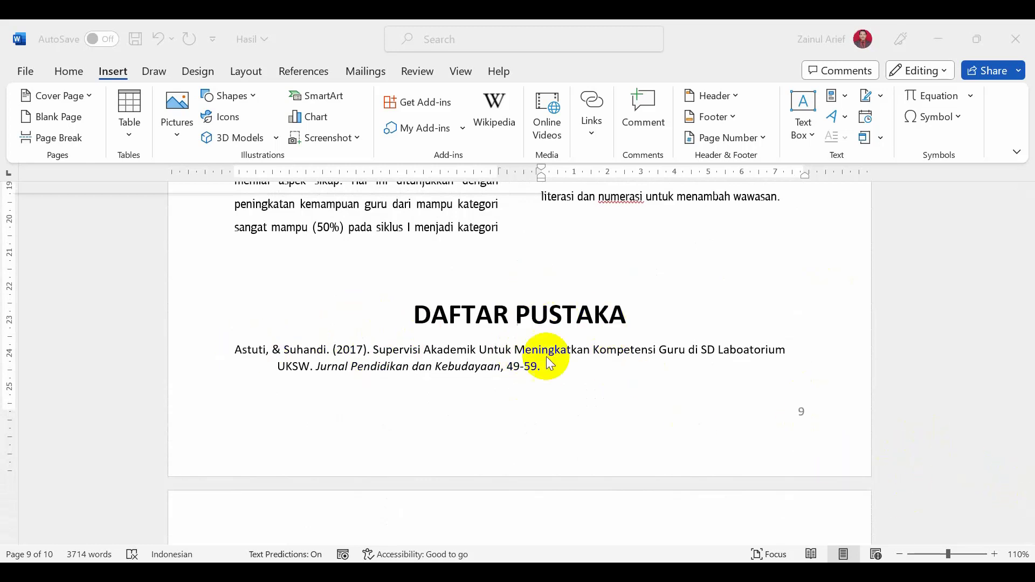
scroll(554, 336, "up", 3)
scroll(554, 337, "down", 4)
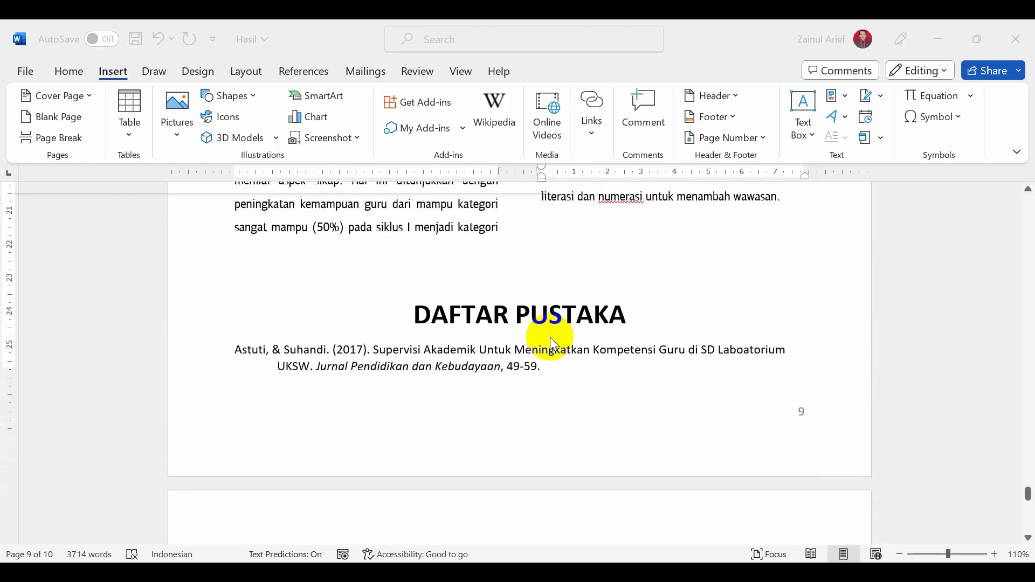
left_click(247, 318)
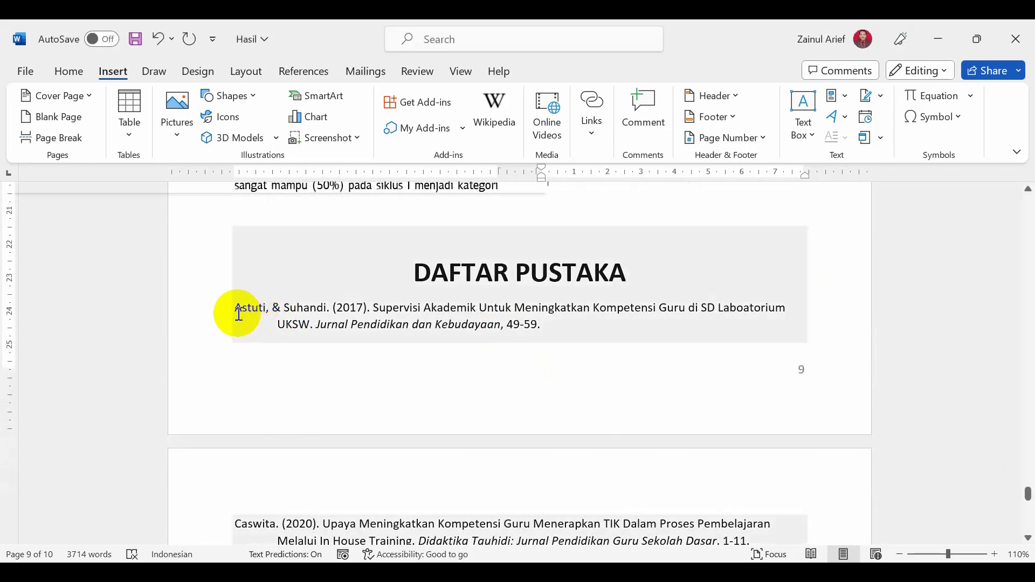
left_click_drag(247, 318, 416, 324)
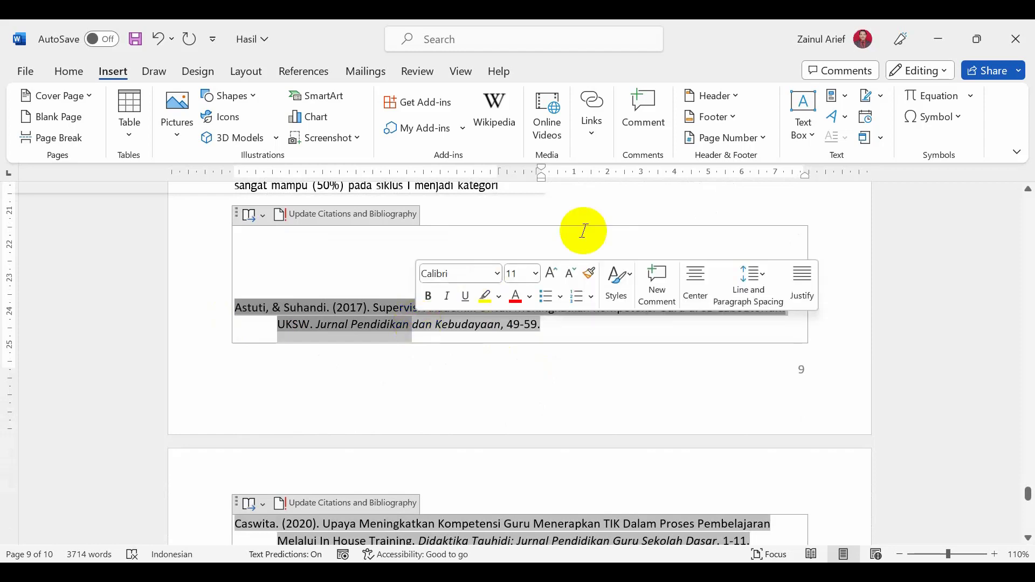
left_click(608, 198)
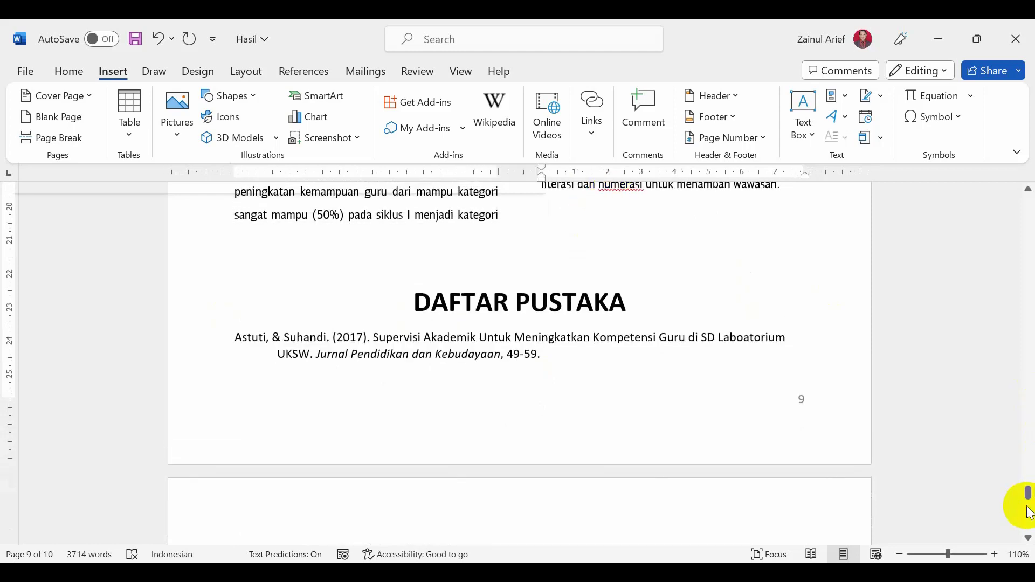
Examine the in-text citations on pages 2 and 3, including the 2017 two-author citation just above the KAJIAN TEORI discussion.
left_click_drag(1028, 492, 1021, 270)
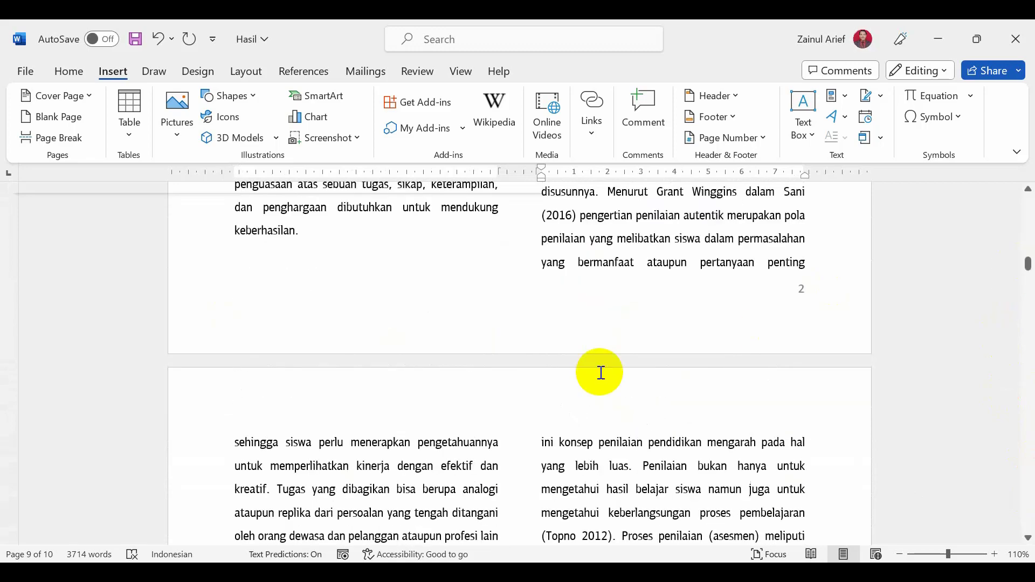
scroll(597, 372, "down", 4)
scroll(595, 372, "down", 2)
scroll(596, 372, "down", 5)
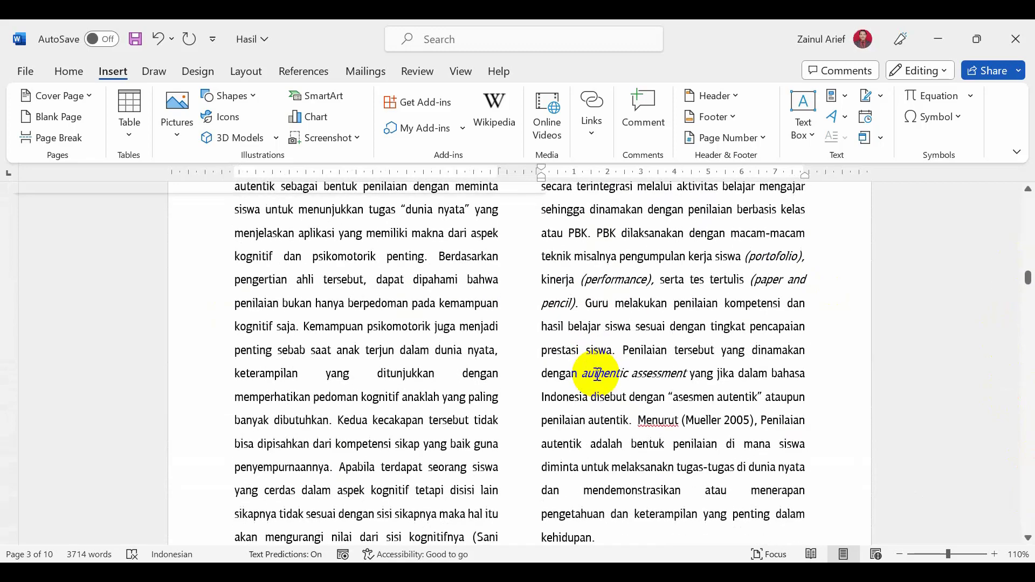
scroll(597, 371, "down", 2)
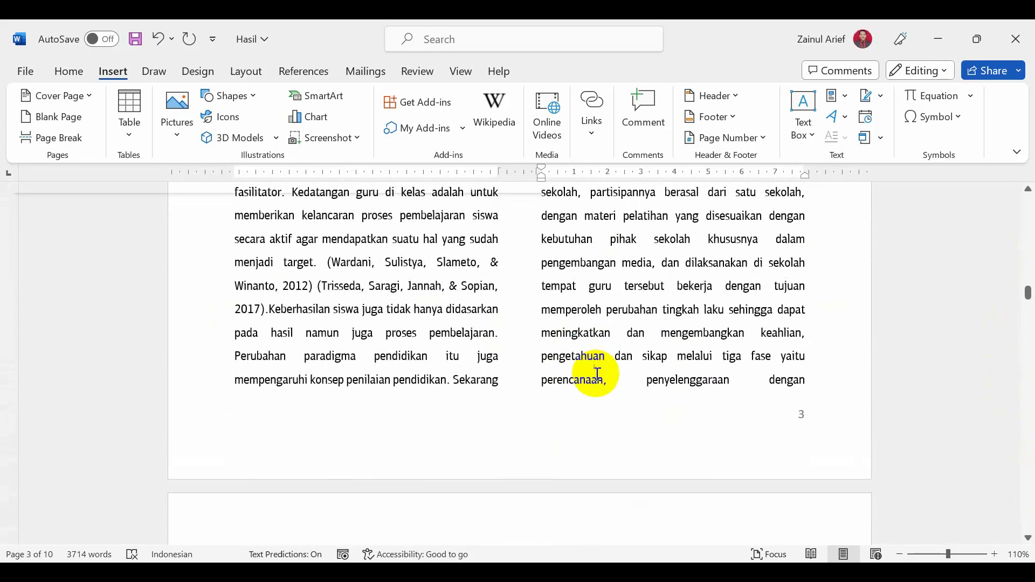
scroll(597, 371, "up", 15)
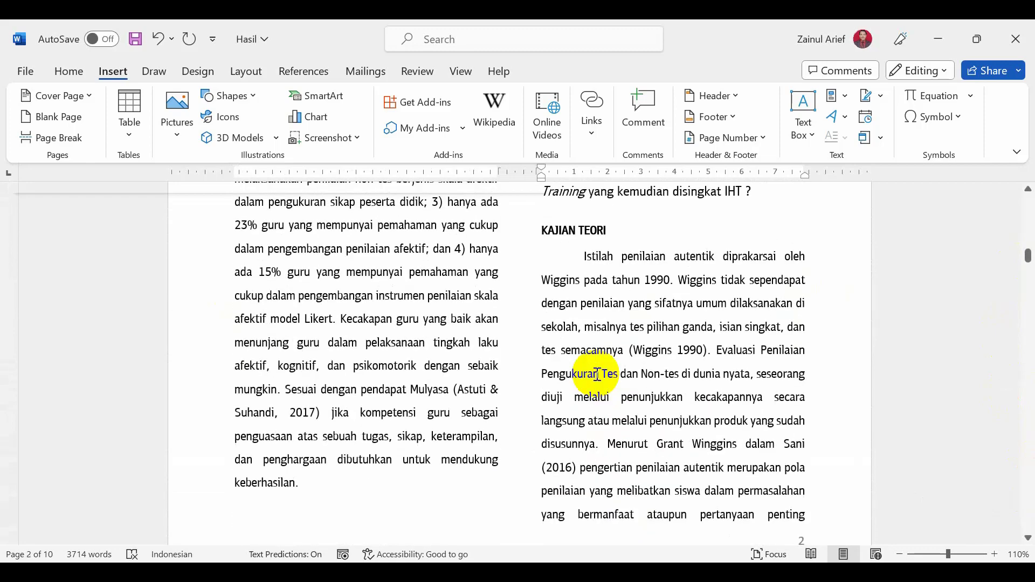
left_click(468, 382)
left_click(529, 337)
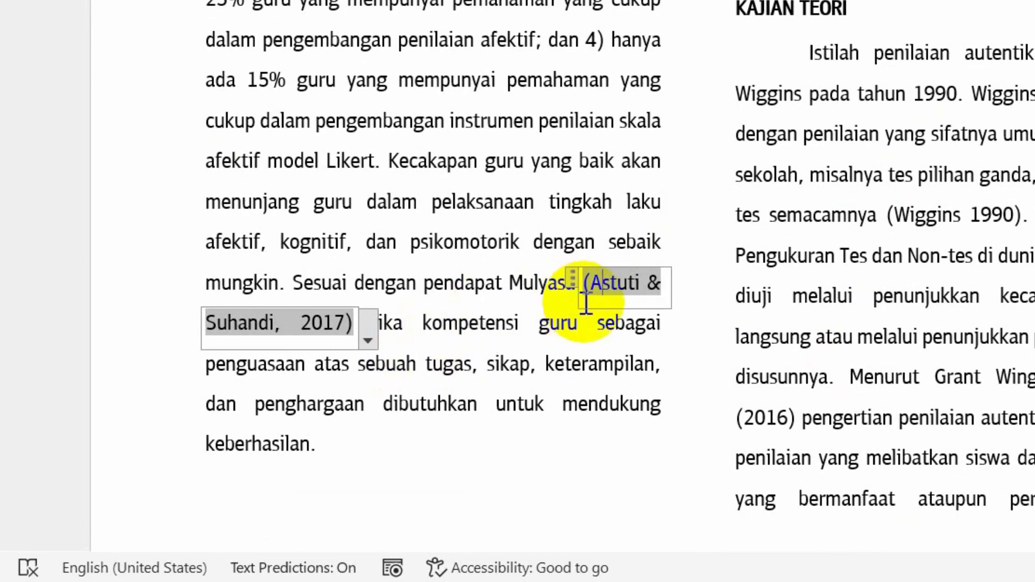
left_click(547, 284)
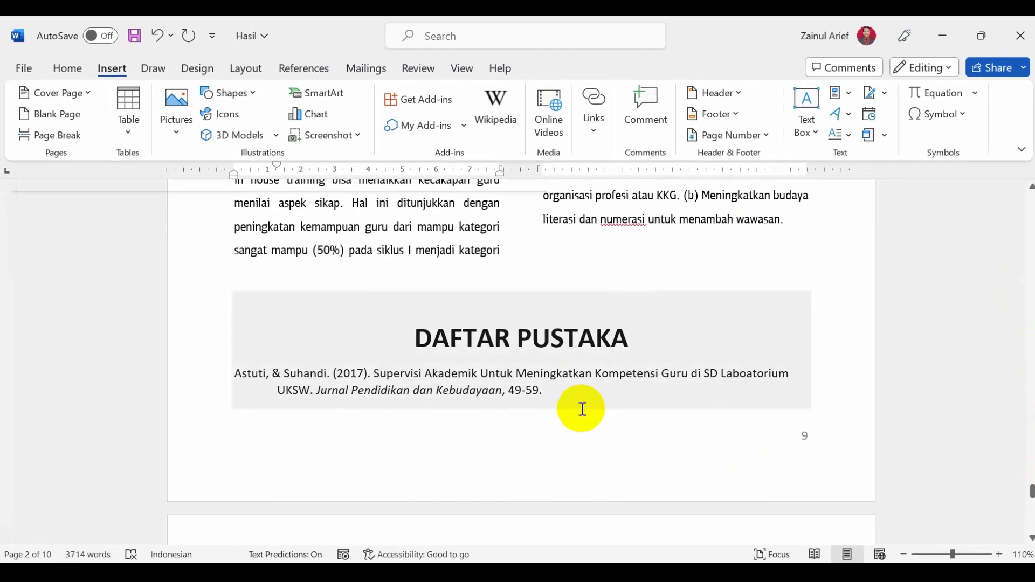
Bookmark the authors and year of the first 2017 entry in DAFTAR PUSTAKA, naming the bookmark with the first author's surname in lowercase.
scroll(578, 406, "down", 3)
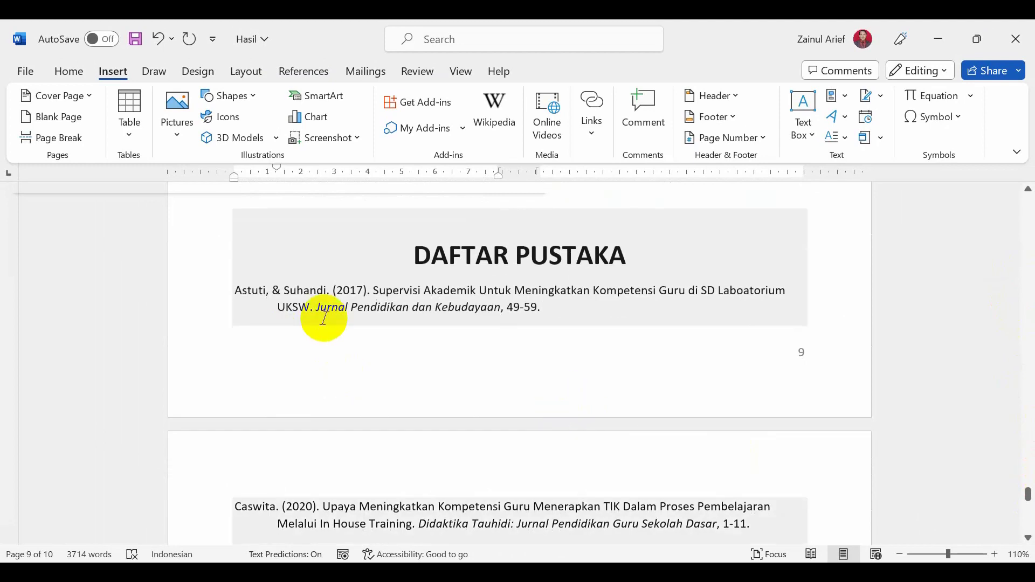
left_click(280, 300)
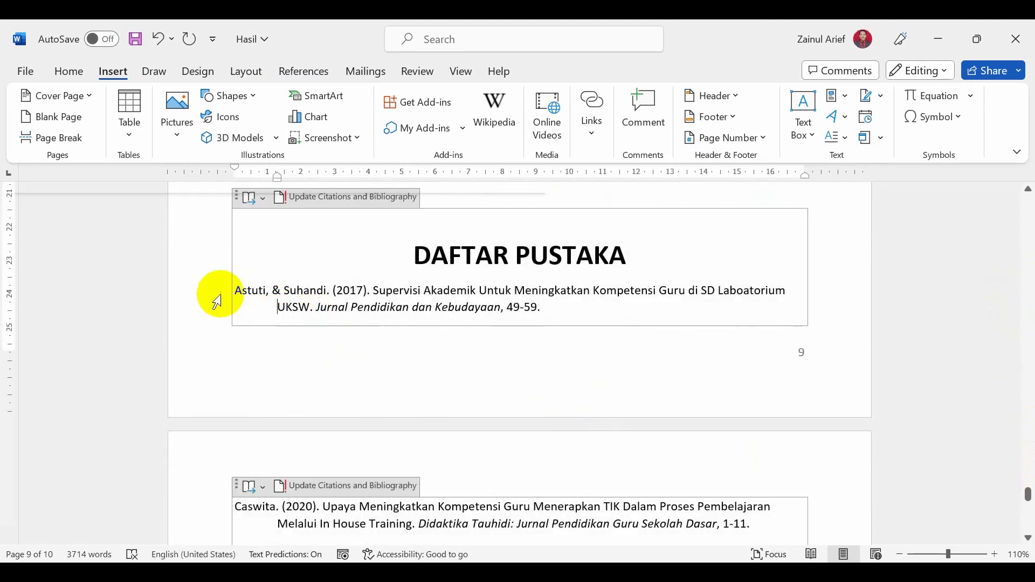
left_click(275, 290)
mouse_move(275, 290)
left_mouse_down()
mouse_move(553, 310)
mouse_move(435, 318)
mouse_move(363, 296)
mouse_move(361, 280)
mouse_move(369, 291)
left_mouse_up()
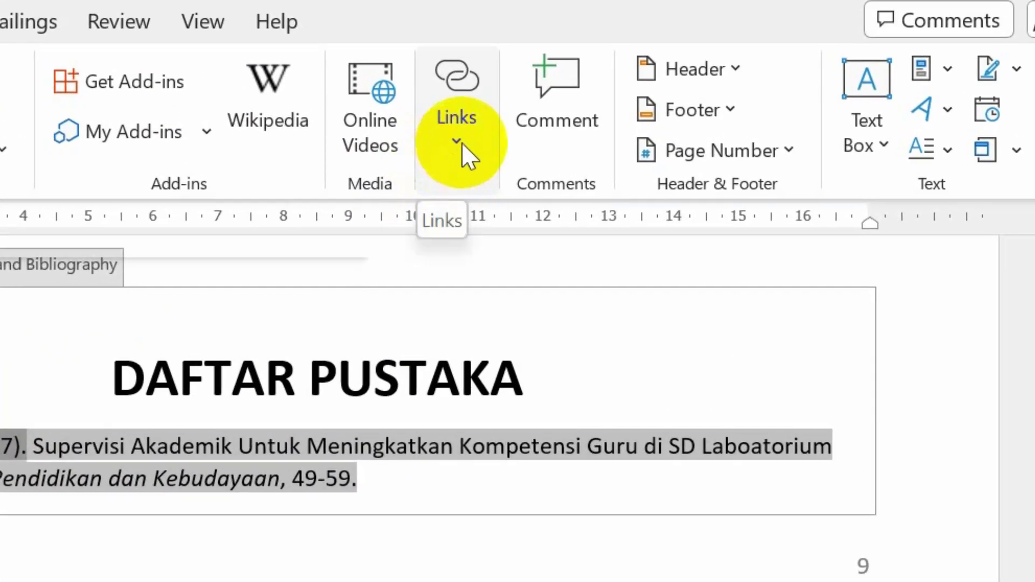
left_click(463, 147)
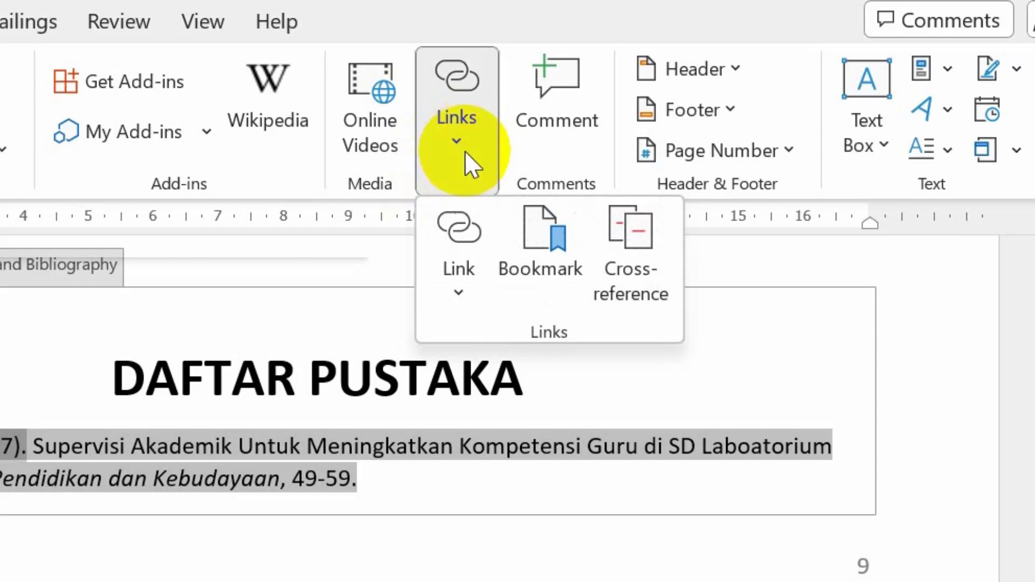
left_click(539, 269)
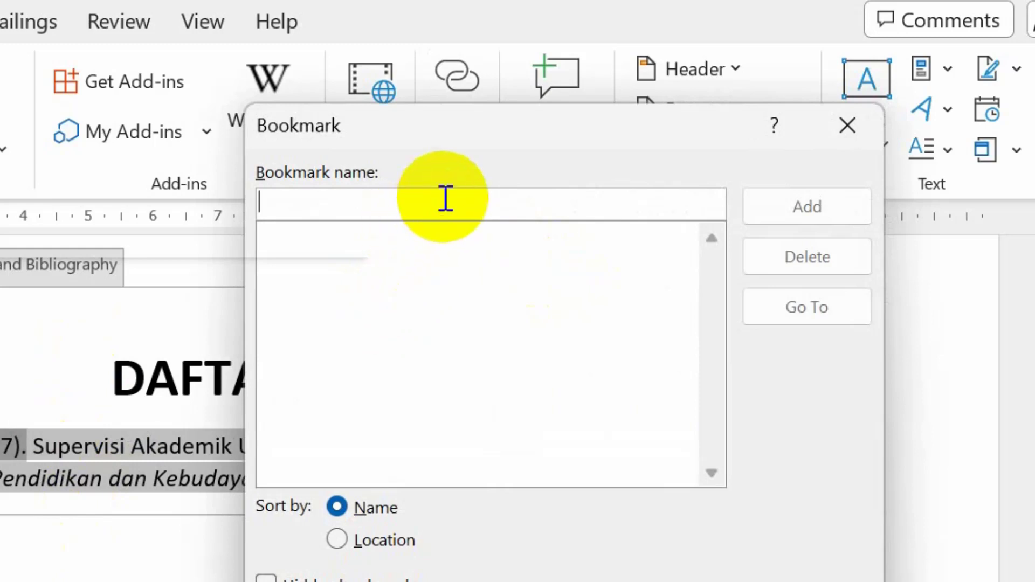
type("ast")
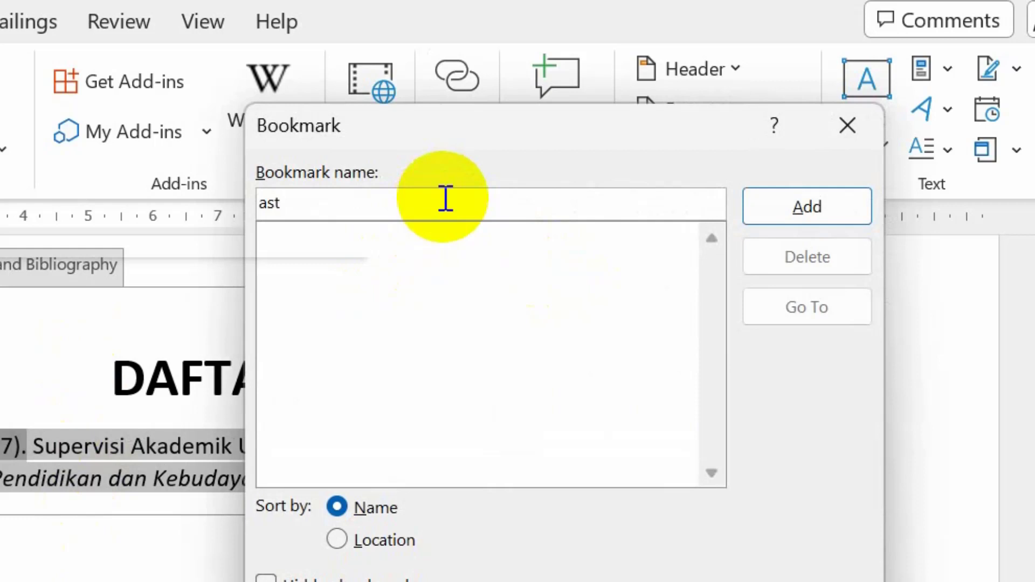
type("uti")
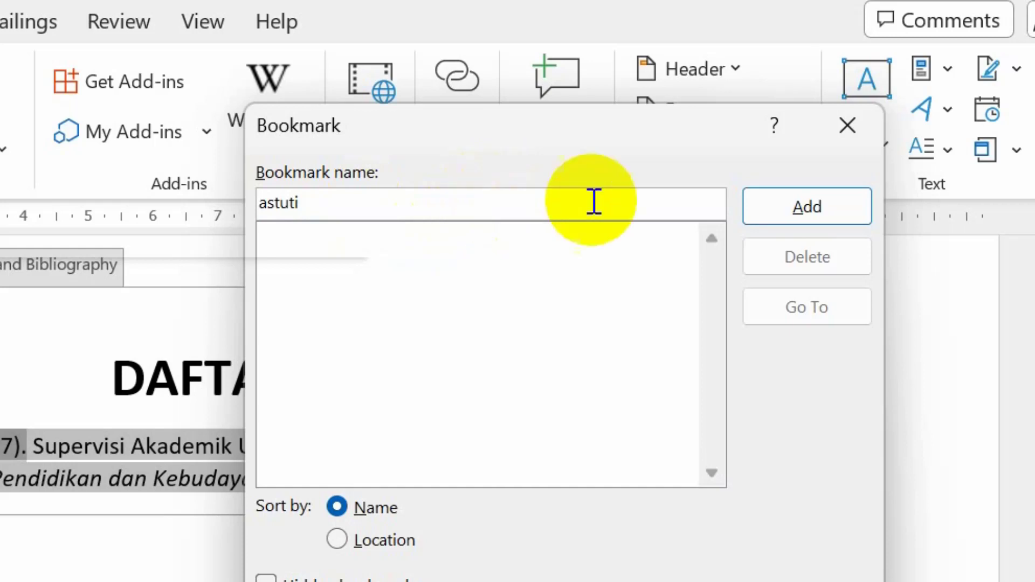
left_click(813, 208)
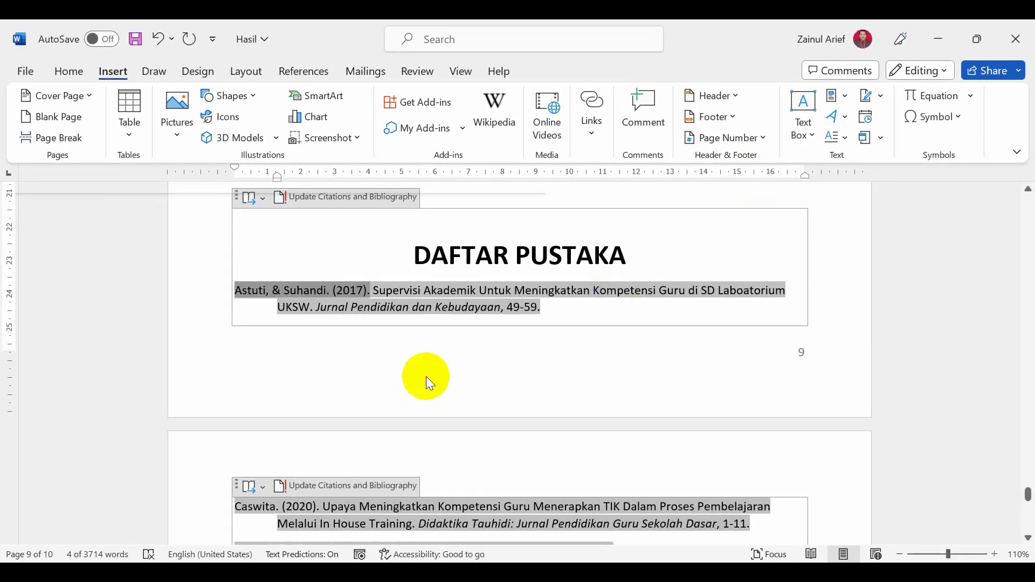
Bookmark the entire 2020 bibliography entry on page 10, naming the bookmark with its author's surname in lowercase.
scroll(426, 376, "down", 5)
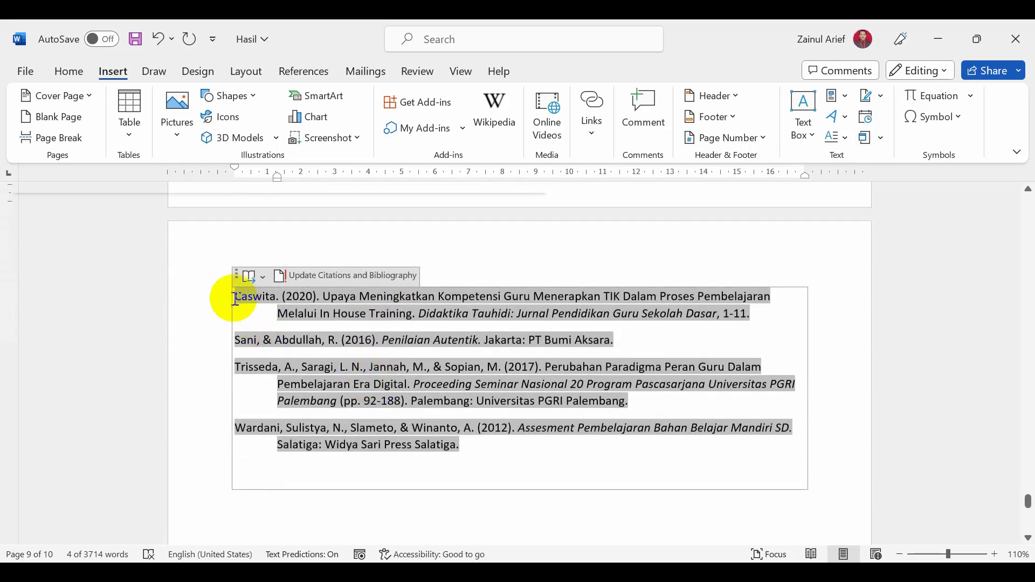
left_click_drag(235, 299, 757, 319)
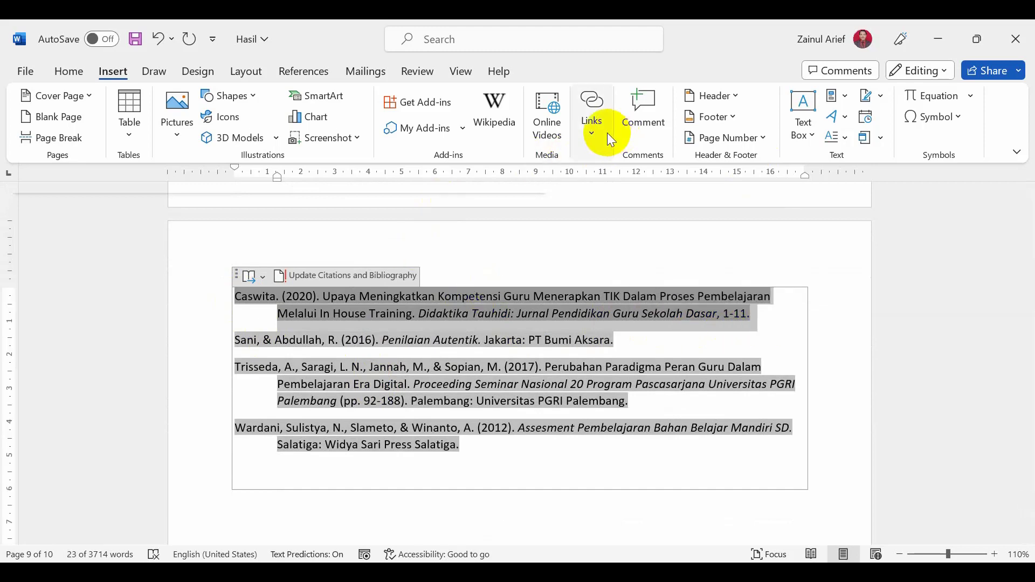
left_click(603, 133)
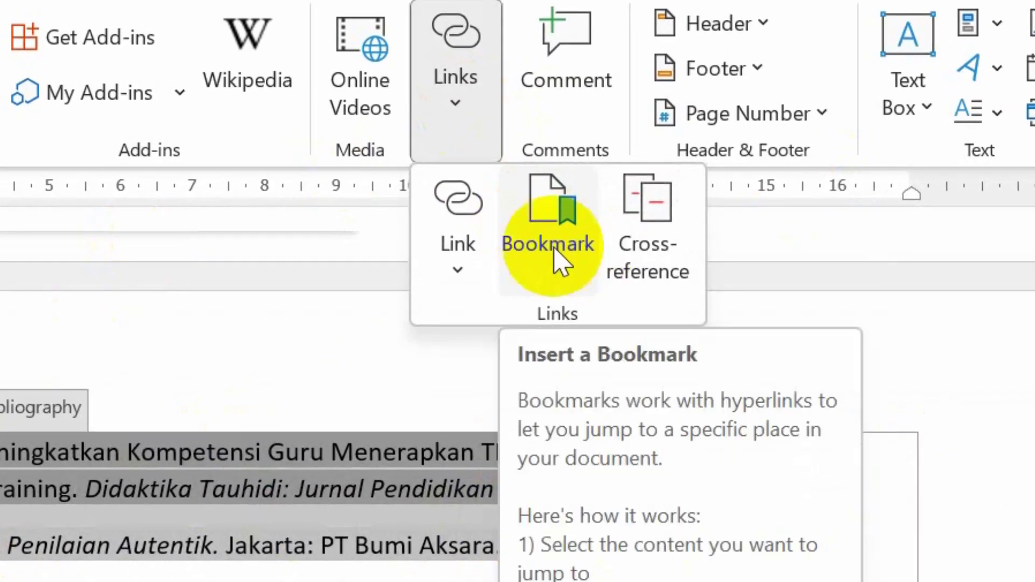
left_click(635, 202)
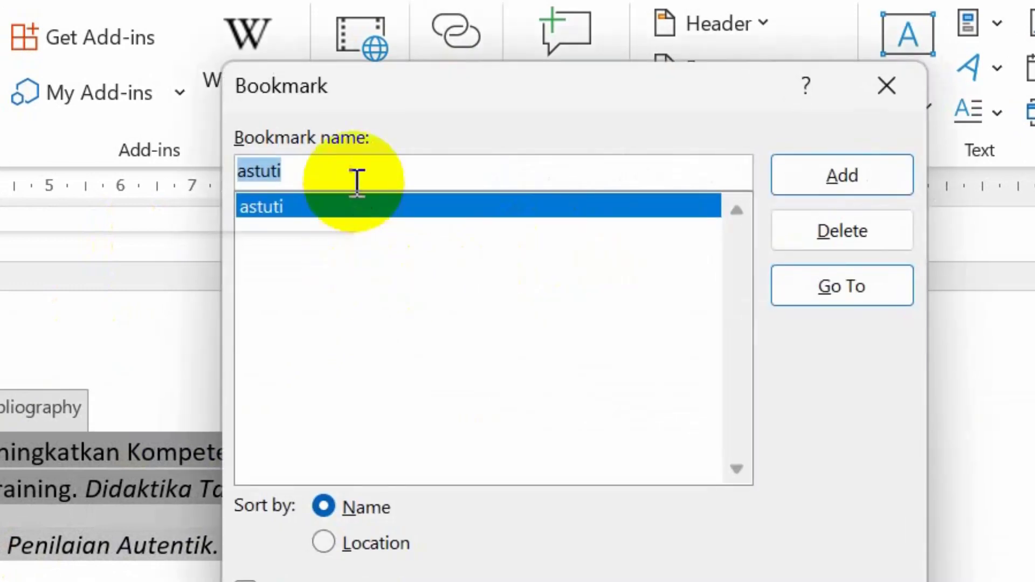
left_click(356, 169)
left_click_drag(300, 167, 231, 167)
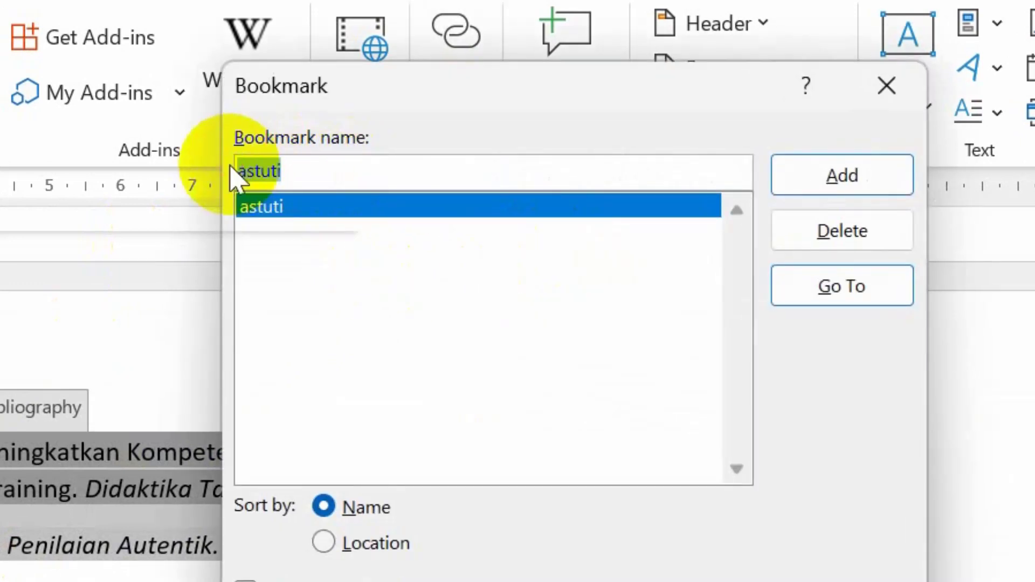
type("caswita")
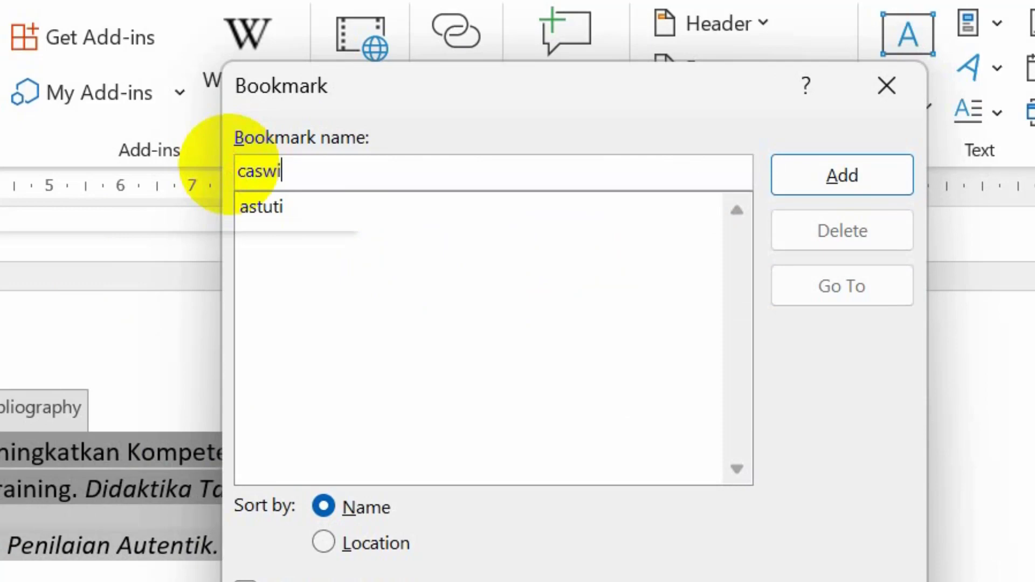
left_click(837, 183)
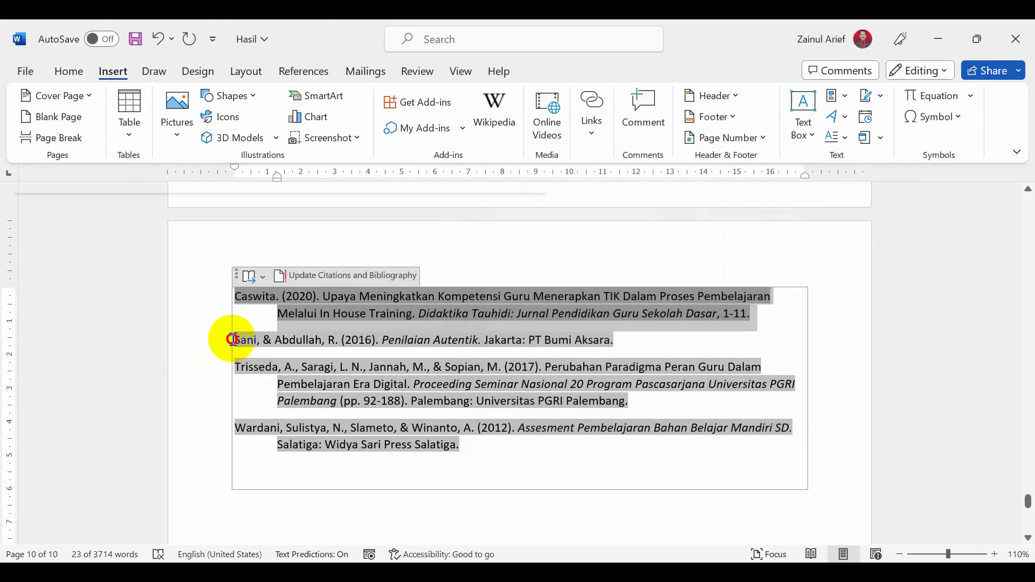
Bookmark the authors and year of the 2016 bibliography entry, naming the bookmark with the first author's surname in lowercase.
left_click_drag(236, 340, 537, 354)
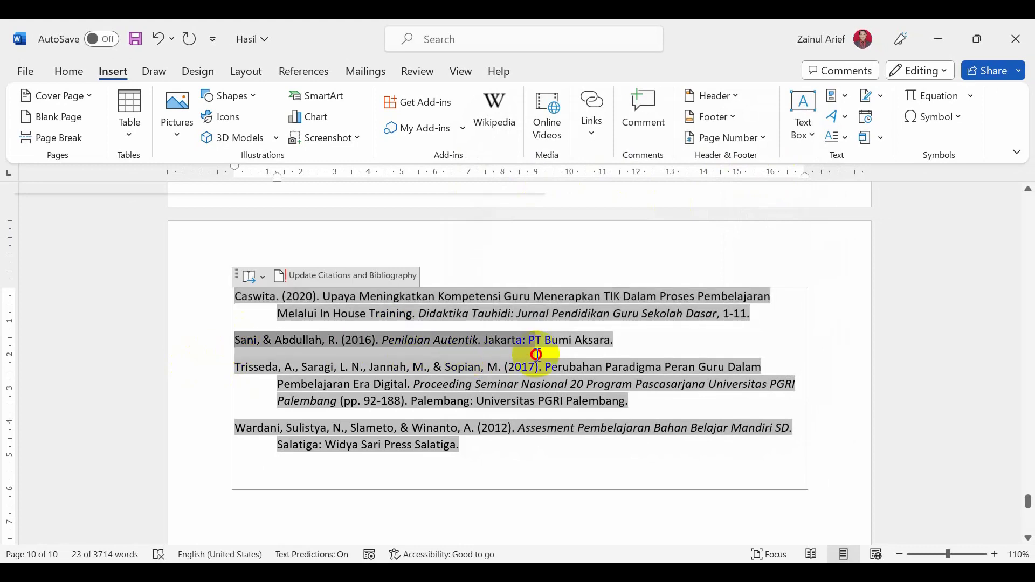
left_click(379, 339, "shift")
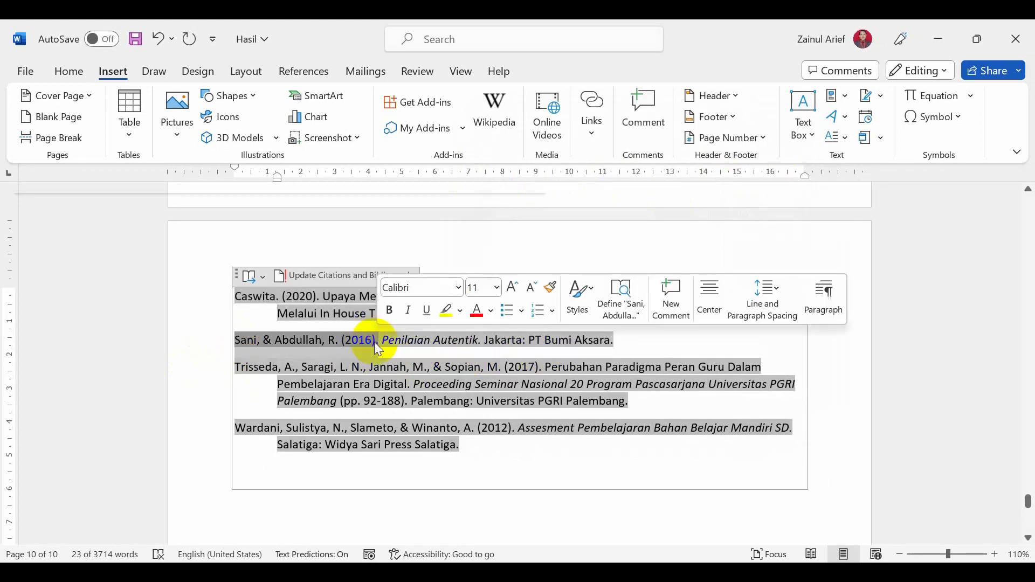
left_click(593, 133)
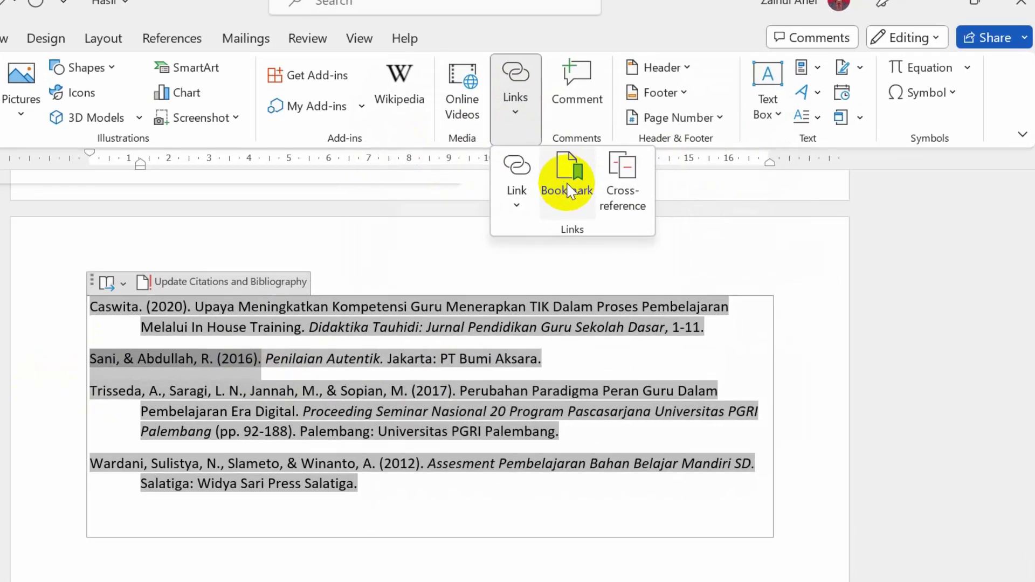
left_click(635, 186)
left_click(639, 192)
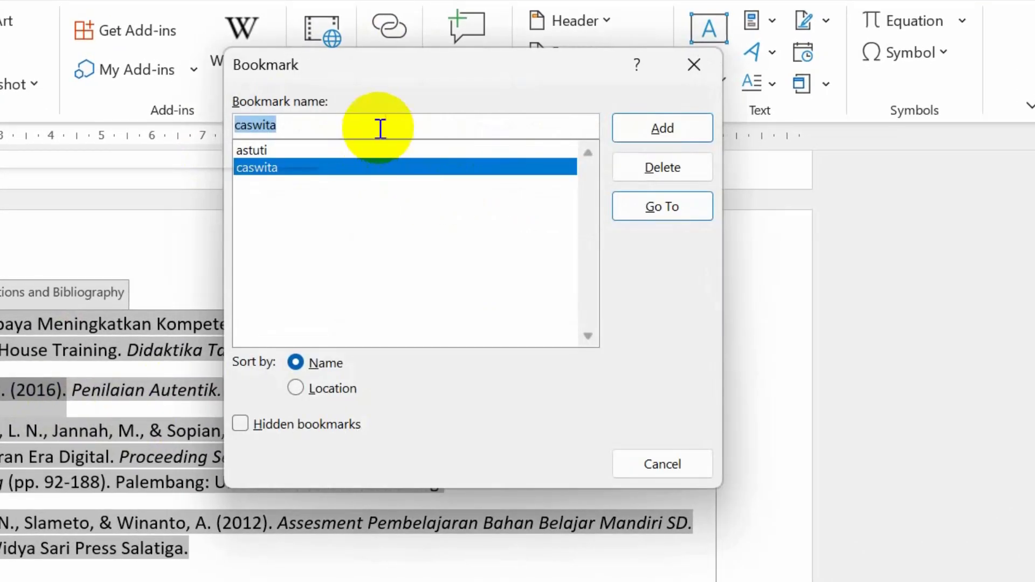
left_click_drag(276, 135, 224, 125)
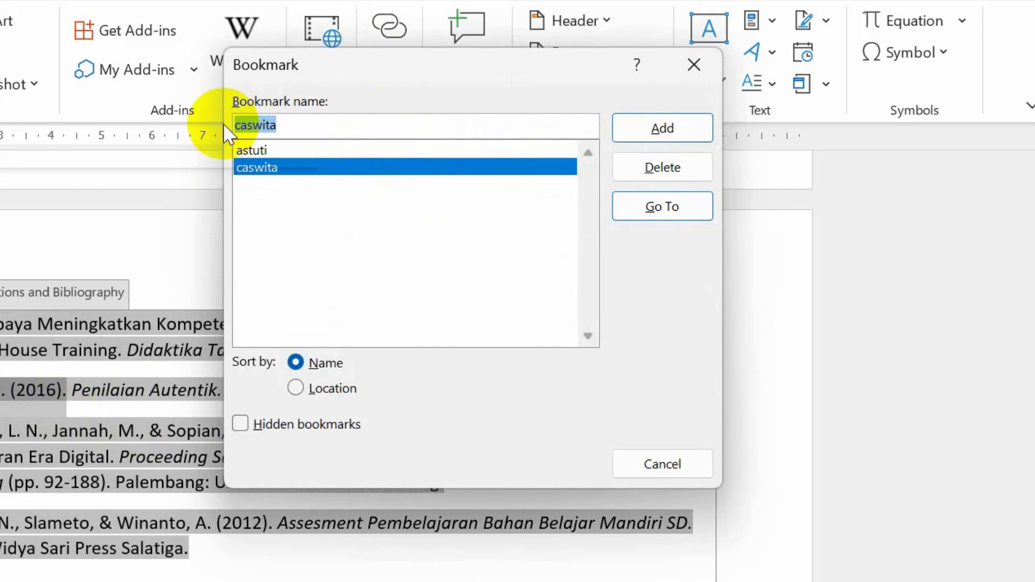
type("sa")
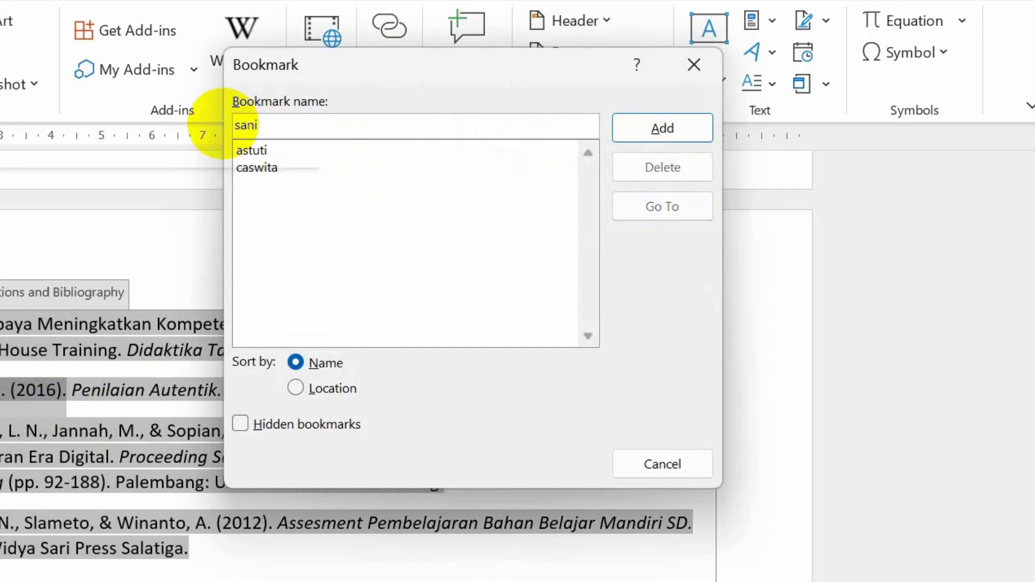
type("ni")
left_click(674, 129)
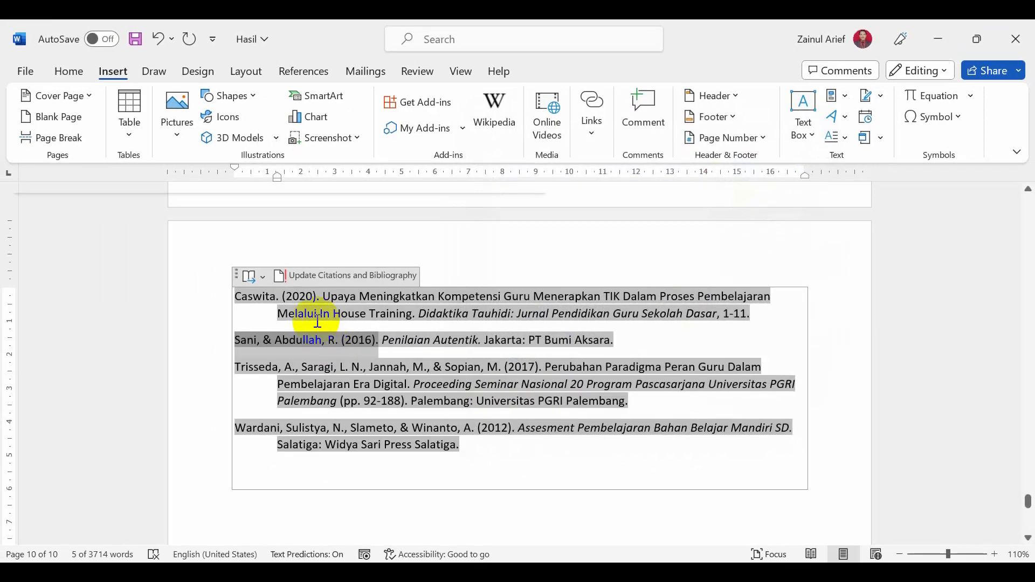
scroll(323, 321, "up", 5)
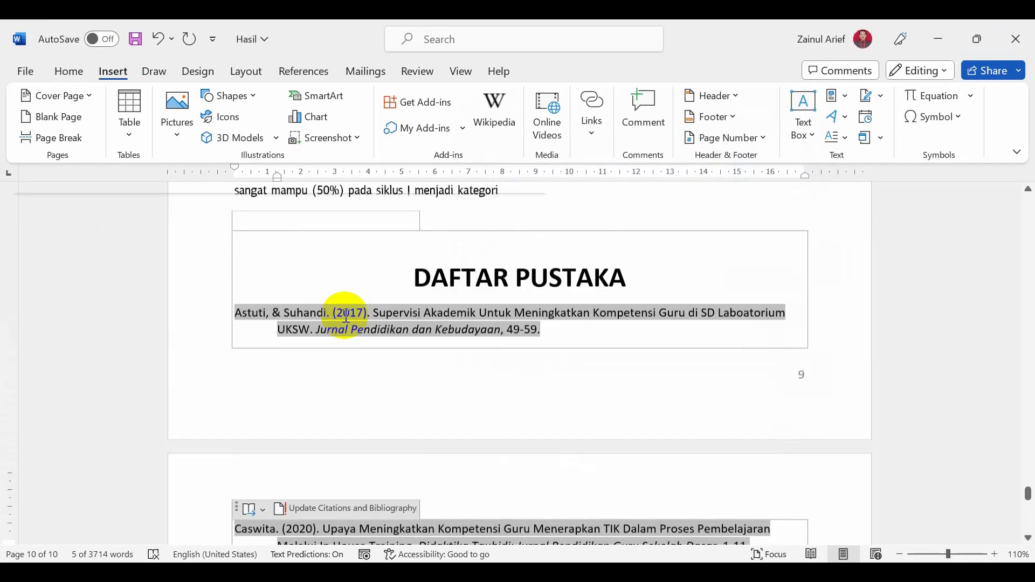
scroll(348, 383, "down", 5)
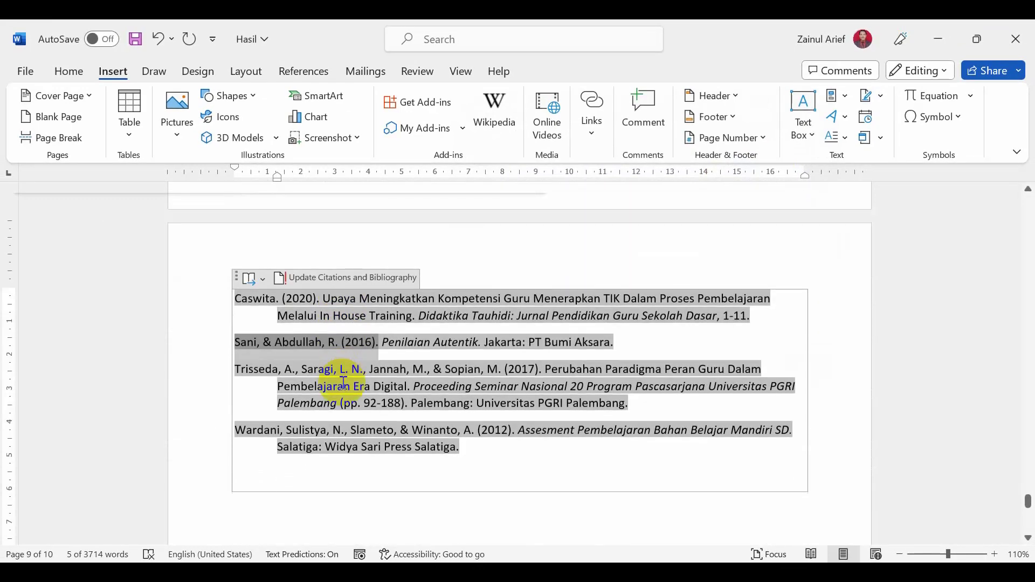
scroll(342, 383, "up", 5)
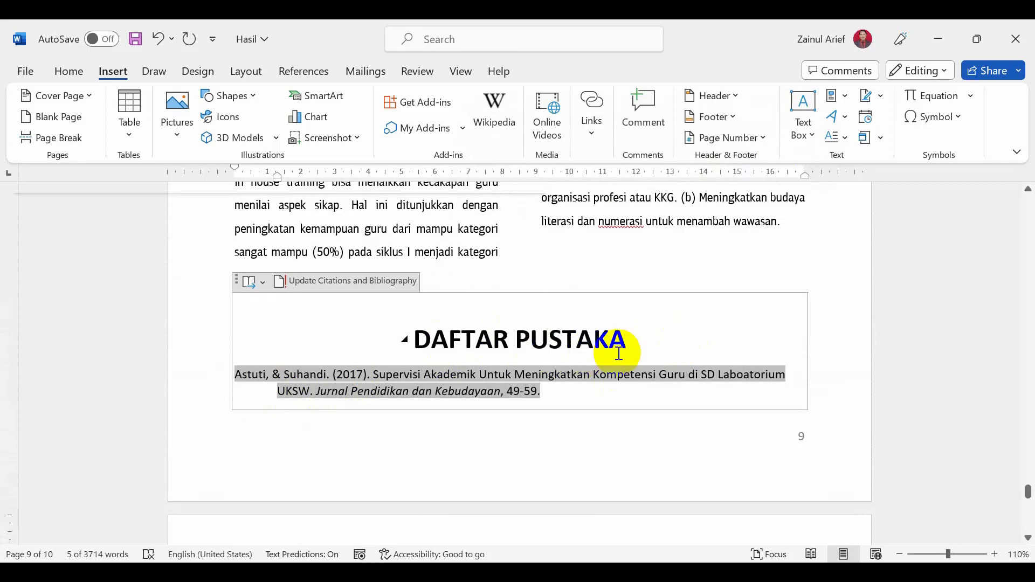
scroll(277, 323, "down", 2)
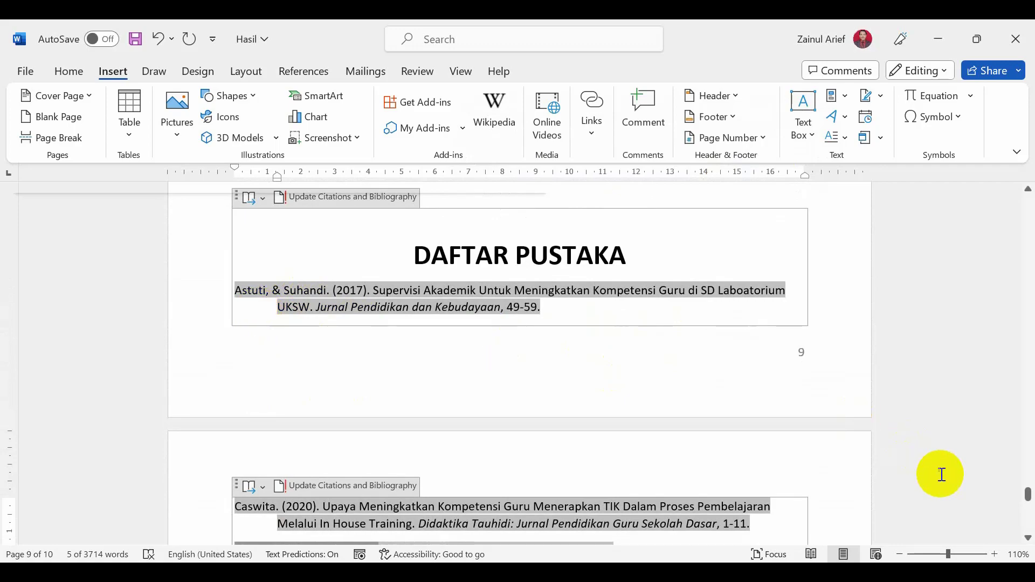
Link the 2017 two-author in-text citation on page 2 to the bookmark named with its first author's surname.
left_click_drag(1026, 494, 1007, 264)
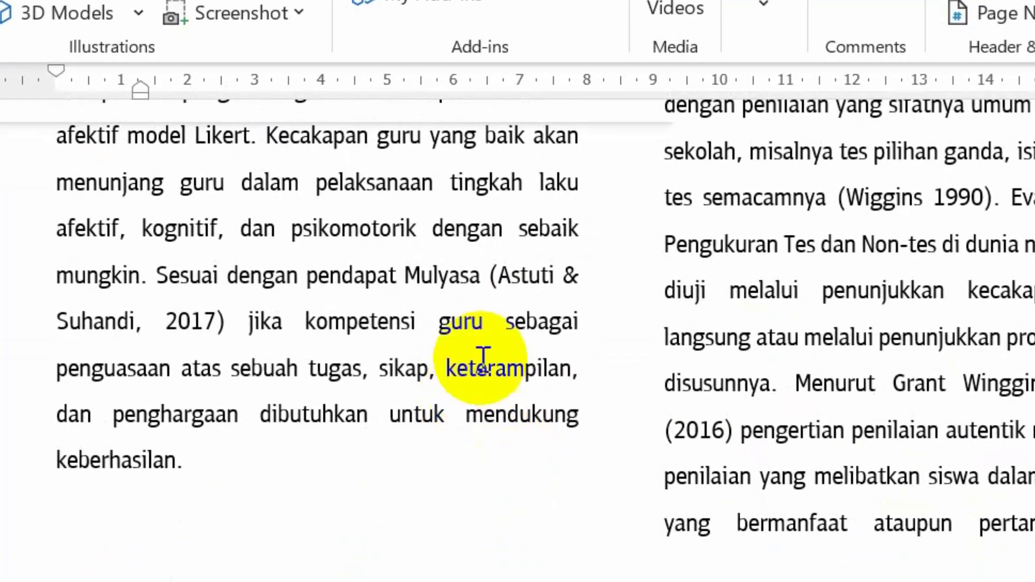
left_click(494, 286)
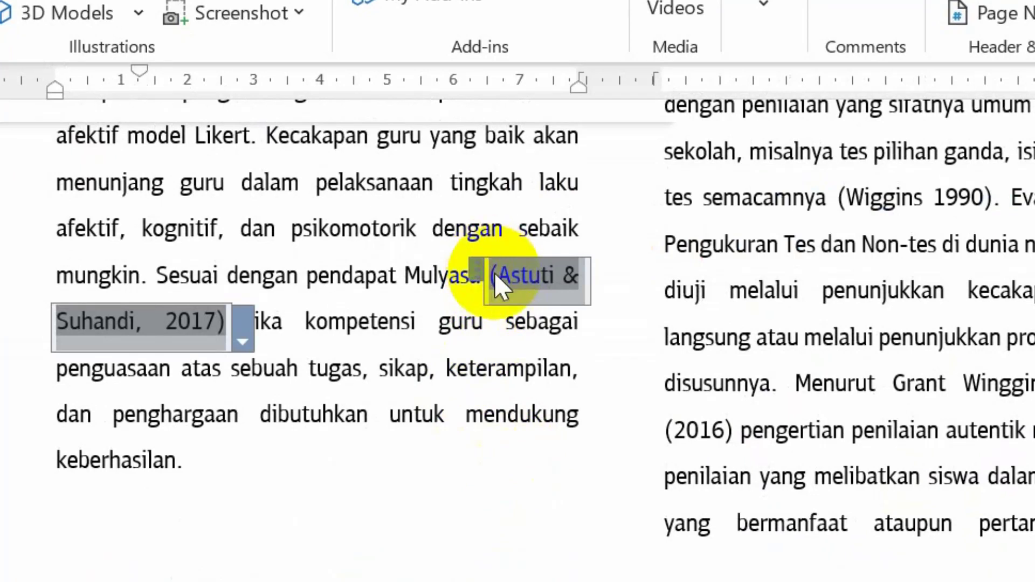
left_click(539, 288)
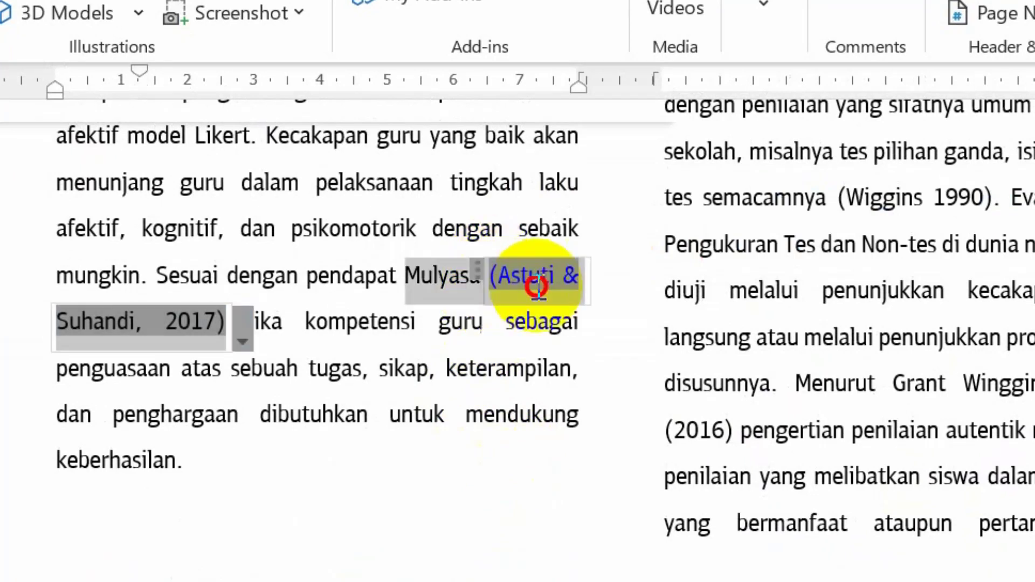
left_click(507, 276)
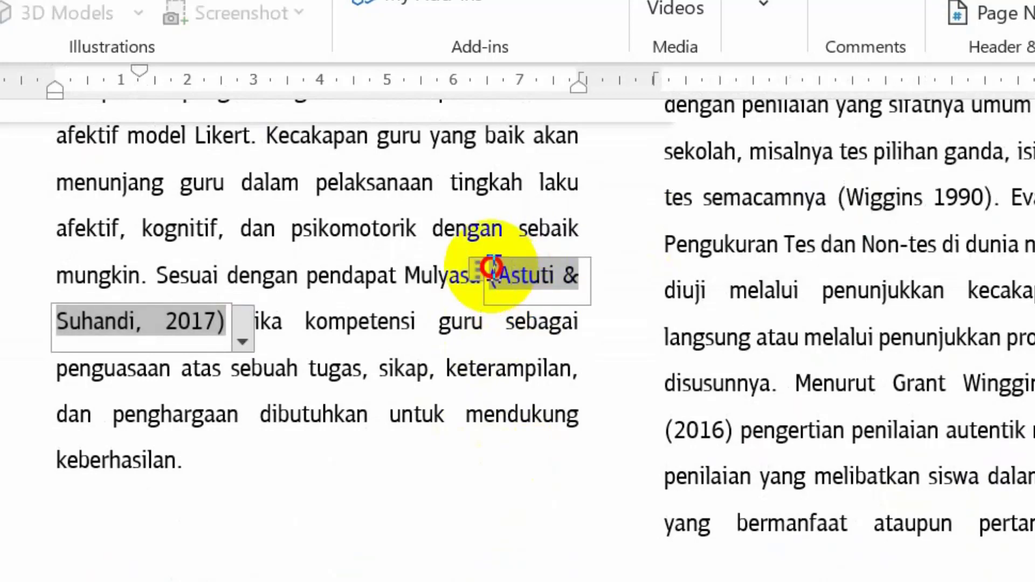
mouse_move(492, 267)
left_mouse_down()
mouse_move(406, 405)
mouse_move(156, 351)
mouse_move(242, 317)
mouse_move(233, 306)
mouse_move(234, 318)
left_mouse_up()
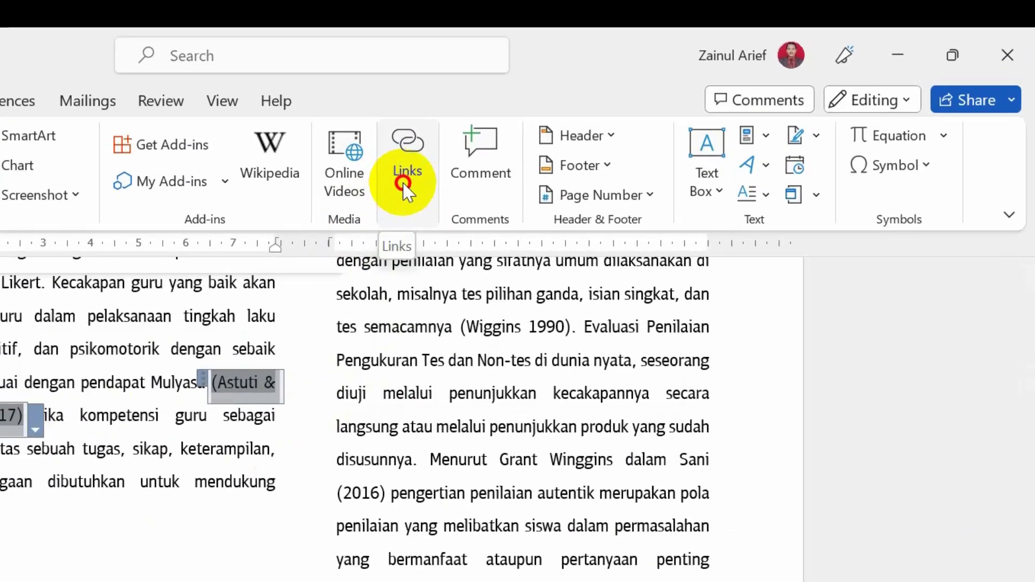
left_click(588, 129)
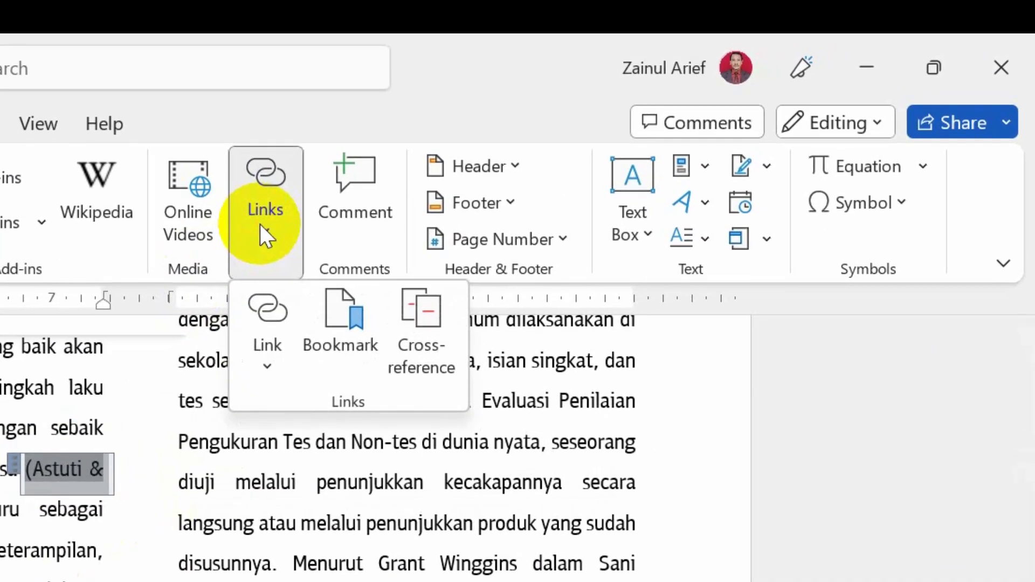
left_click(267, 365)
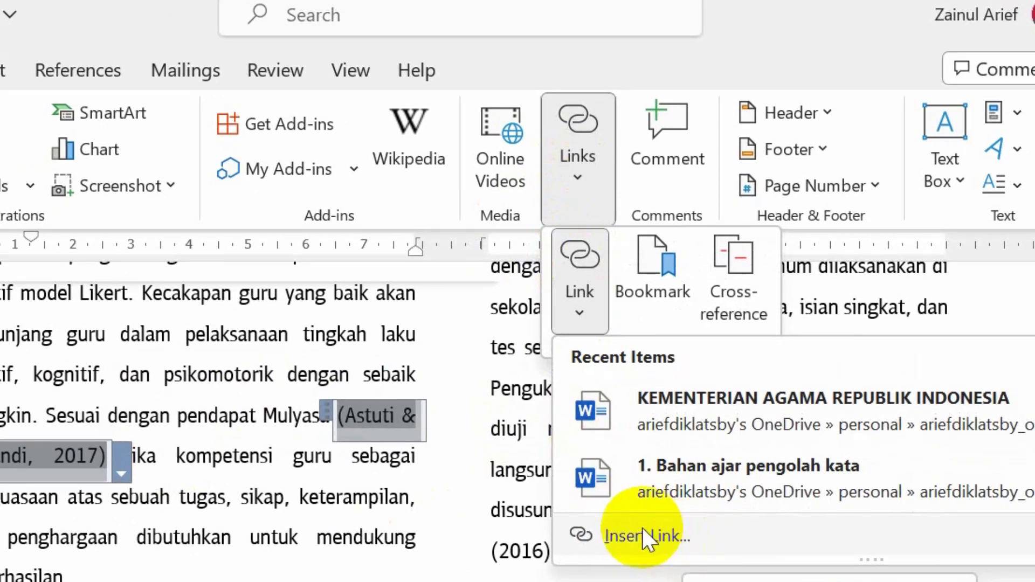
left_click(675, 538)
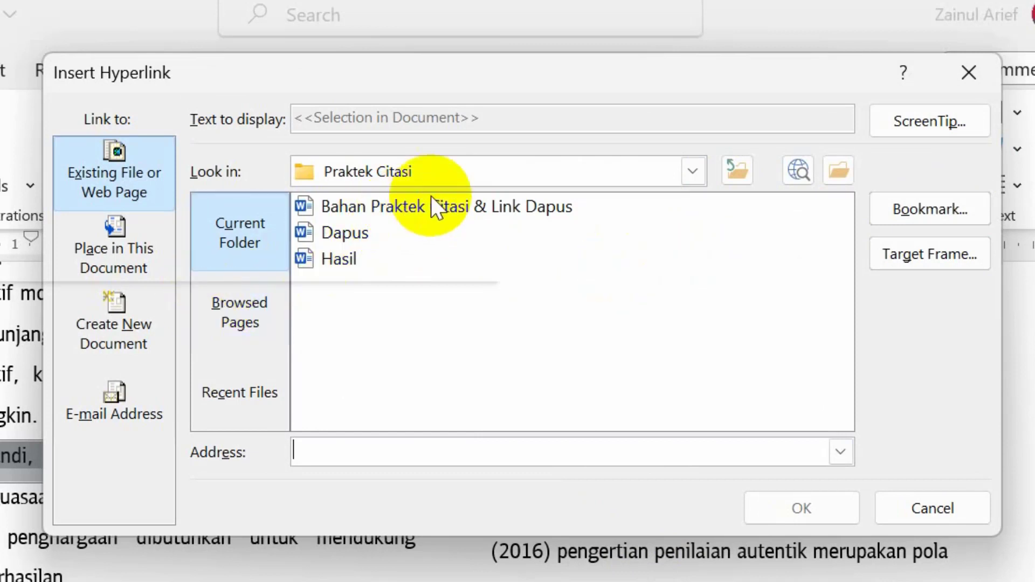
left_click(918, 215)
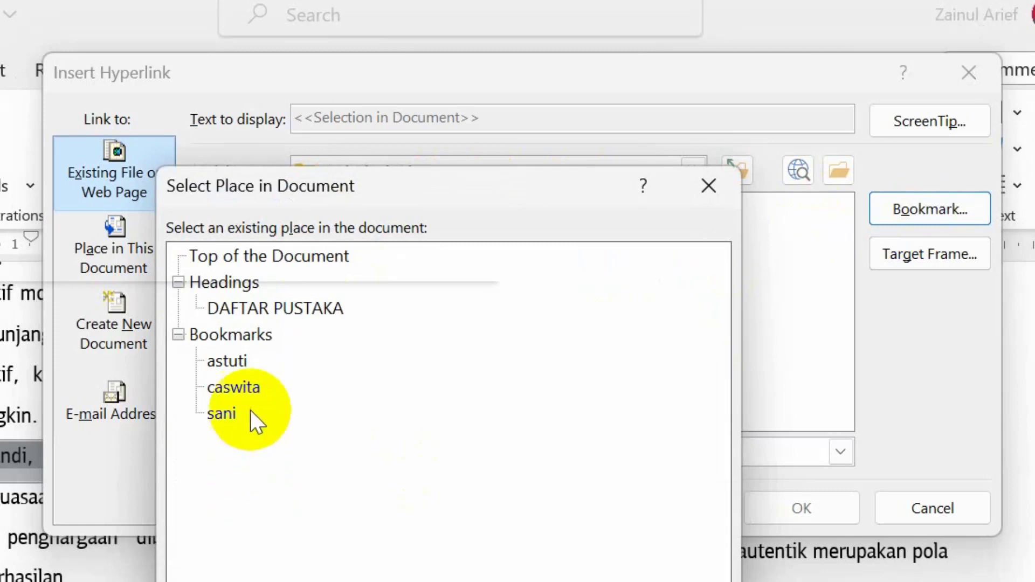
left_click(244, 362)
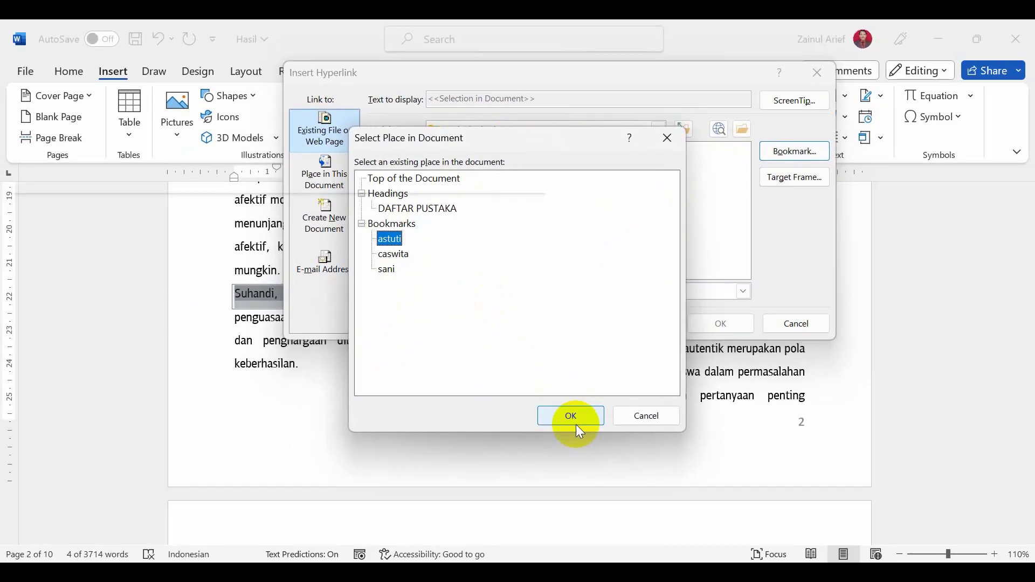
left_click(580, 420)
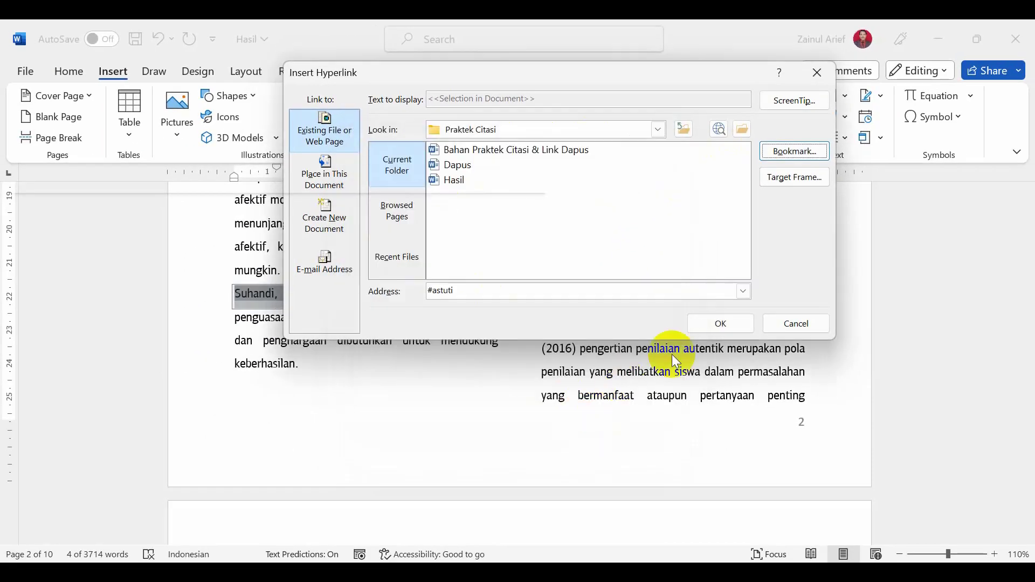
left_click(721, 326)
Test the new link by following the 2017 citation on page 2 to its entry in DAFTAR PUSTAKA.
left_click(309, 364)
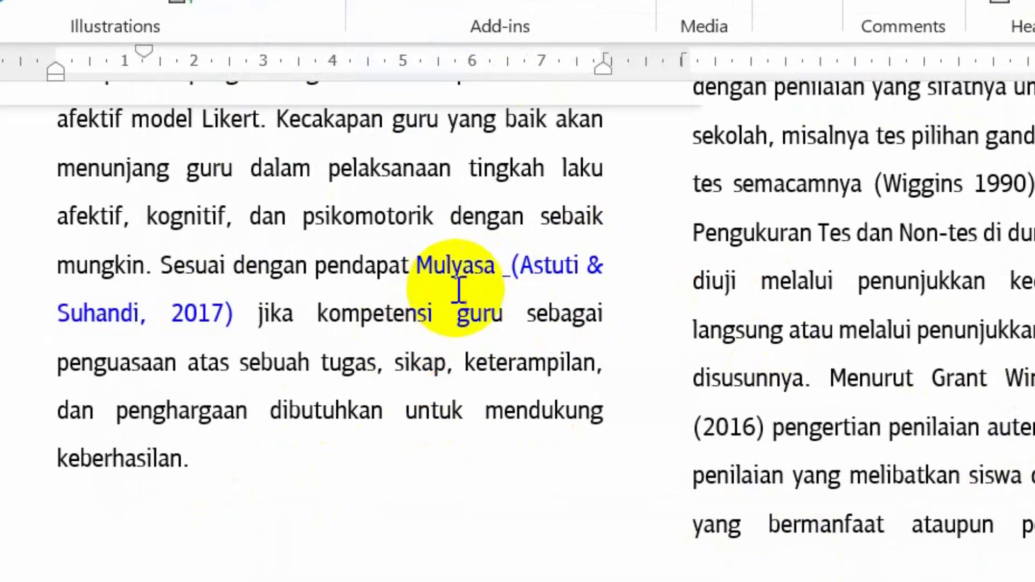
left_click(555, 265, "ctrl")
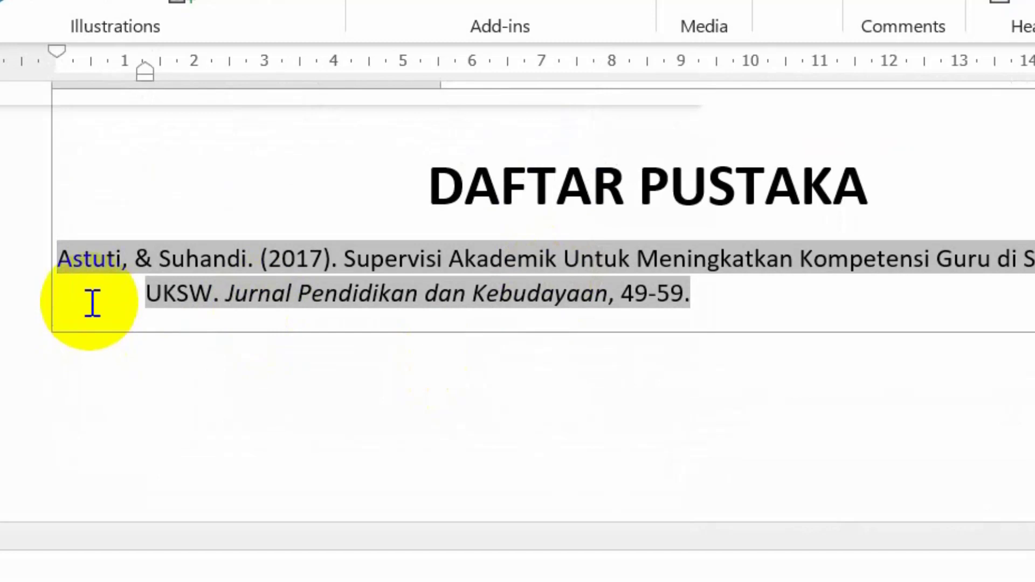
scroll(92, 310, "down", 5)
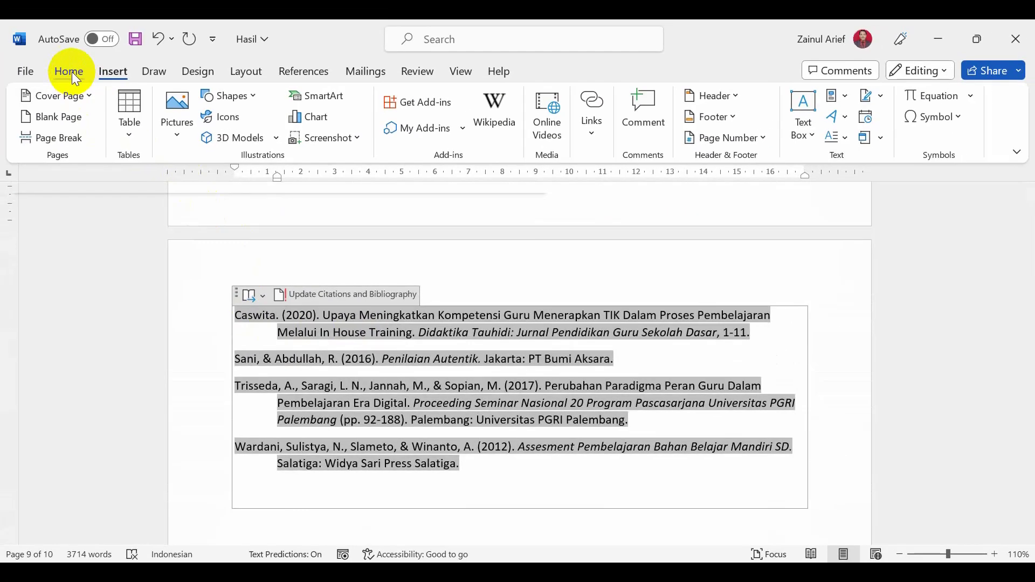
Search the document for the surname of the 2020 bibliography entry's author.
left_click(73, 73)
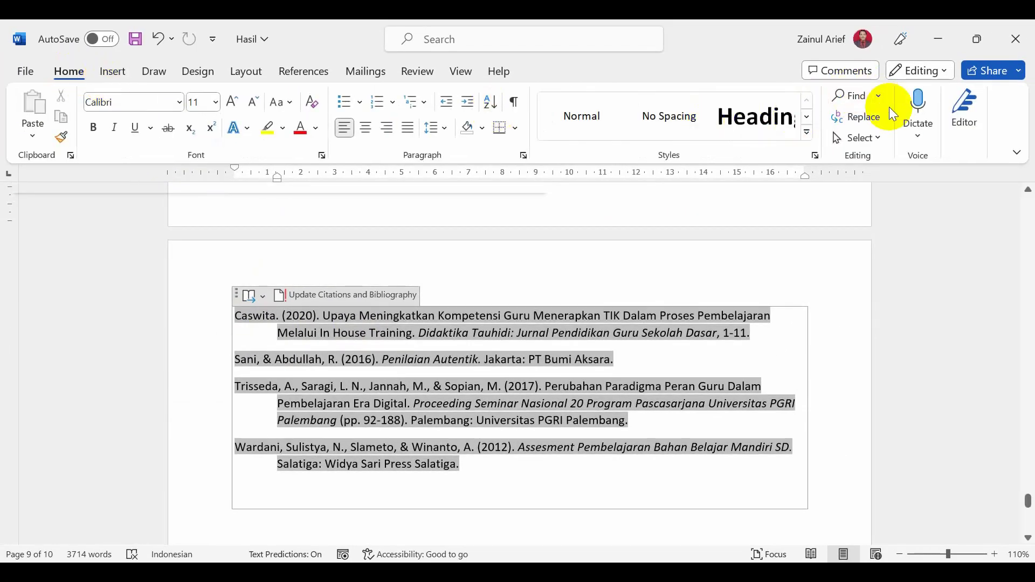
left_click(867, 101)
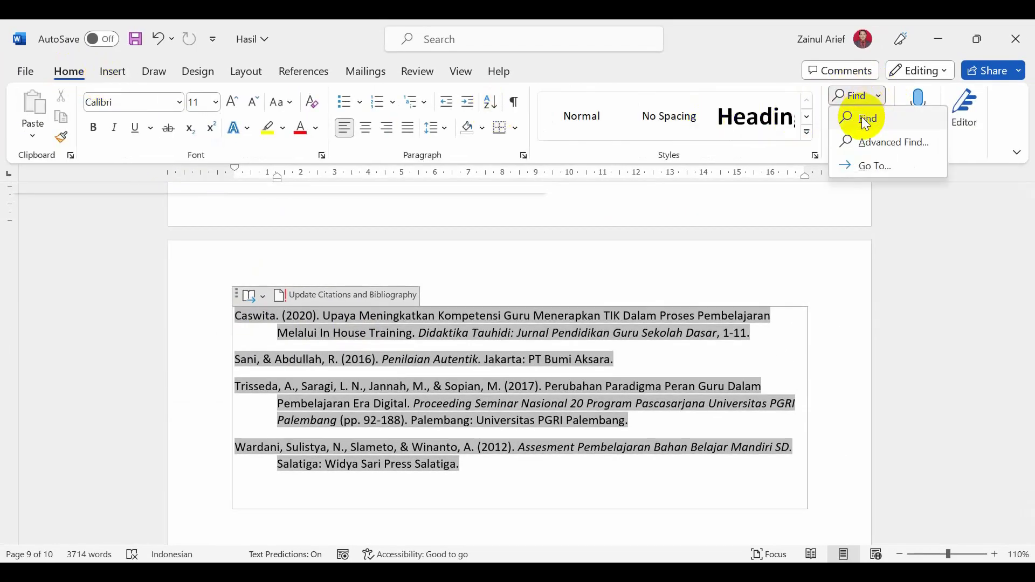
left_click(866, 118)
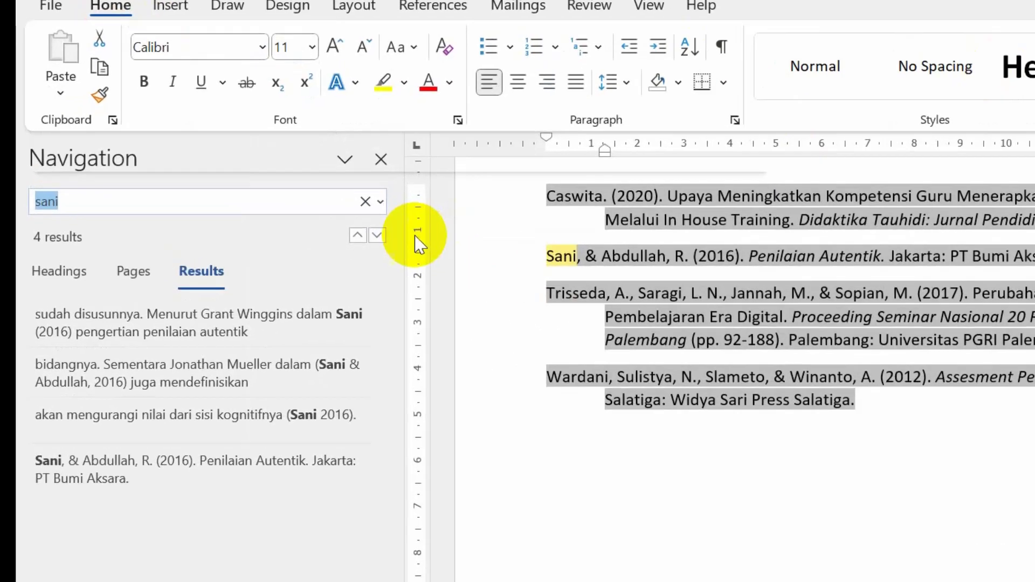
type("ca")
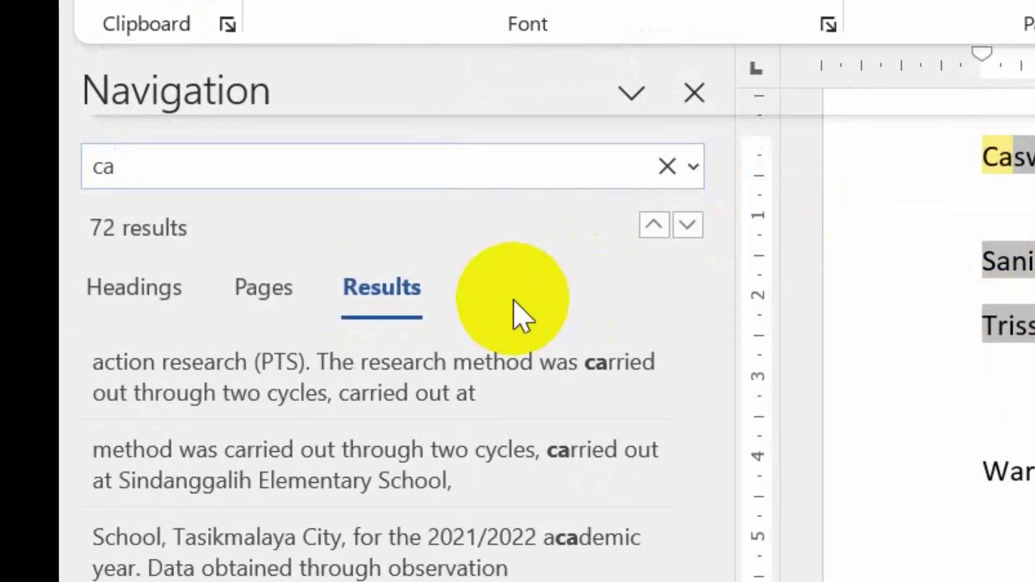
type("sw")
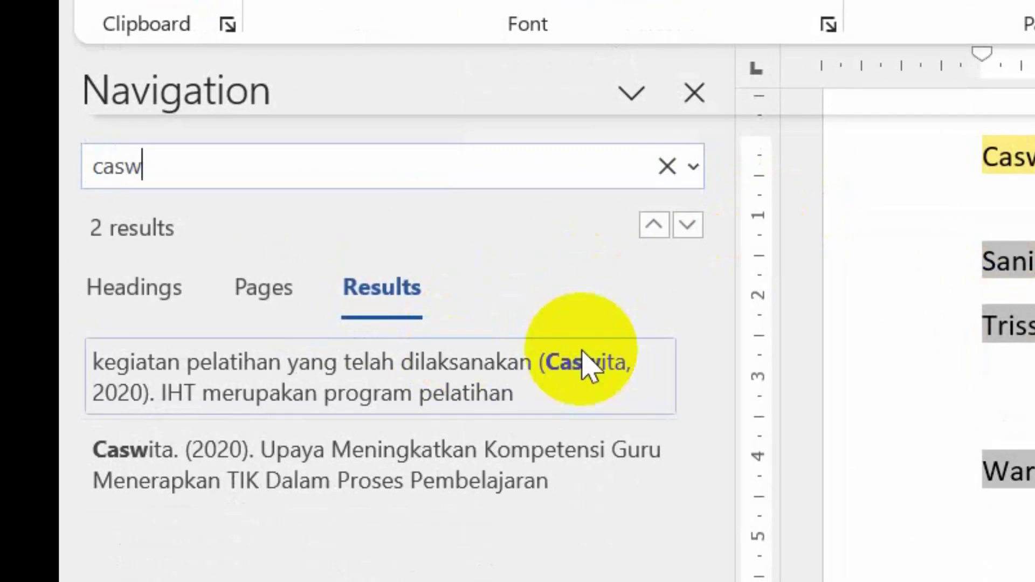
type("ita")
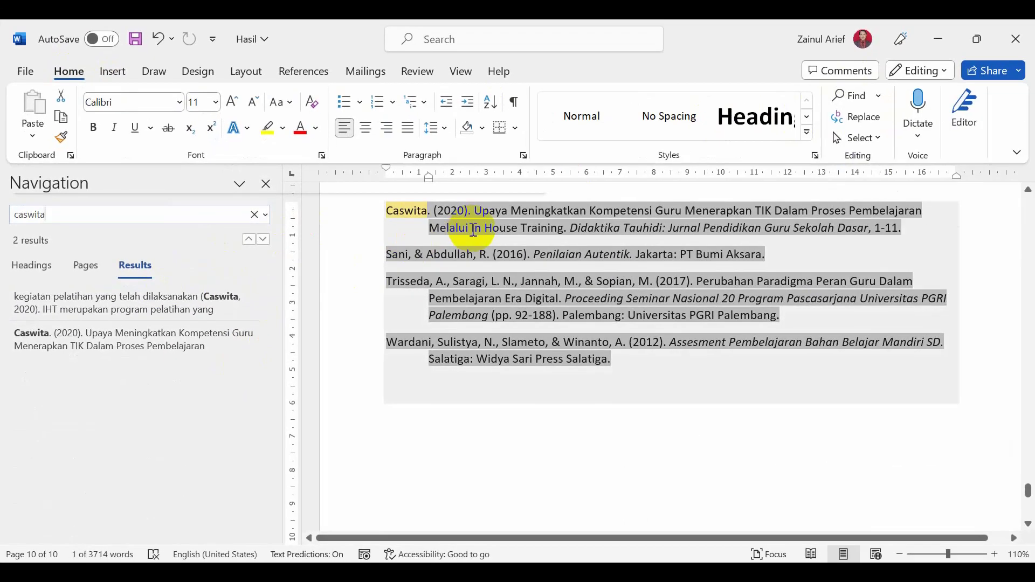
Show the pages containing matches, locate the 2020 in-text citation on page 4, and close the search.
scroll(473, 229, "up", 1)
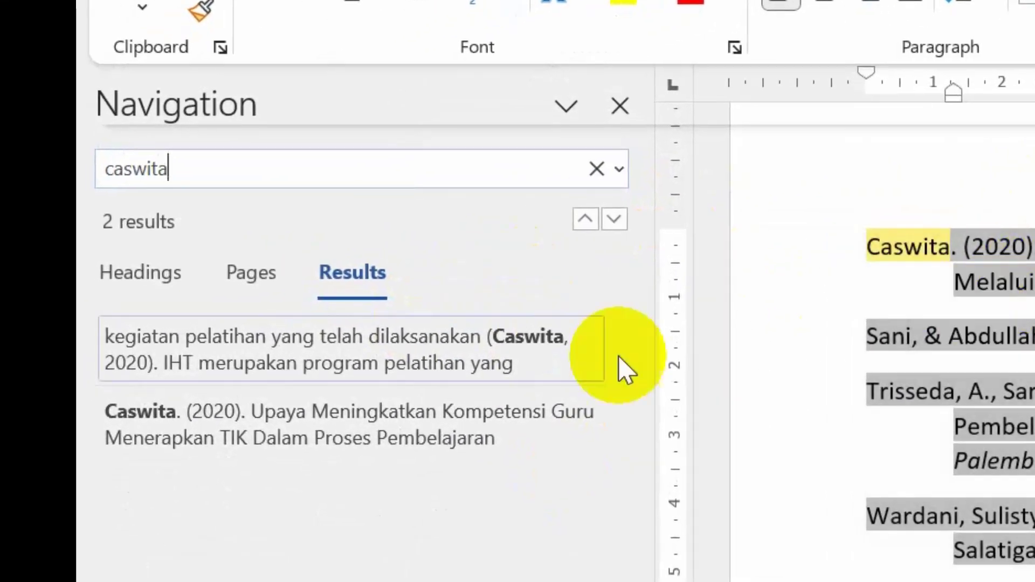
left_click(251, 273)
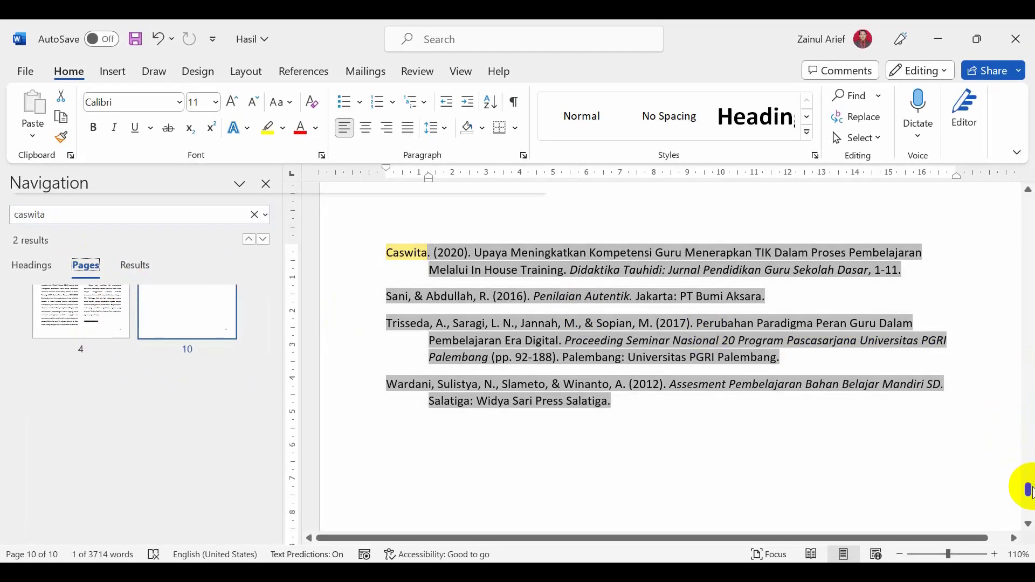
left_click_drag(1030, 499, 1026, 300)
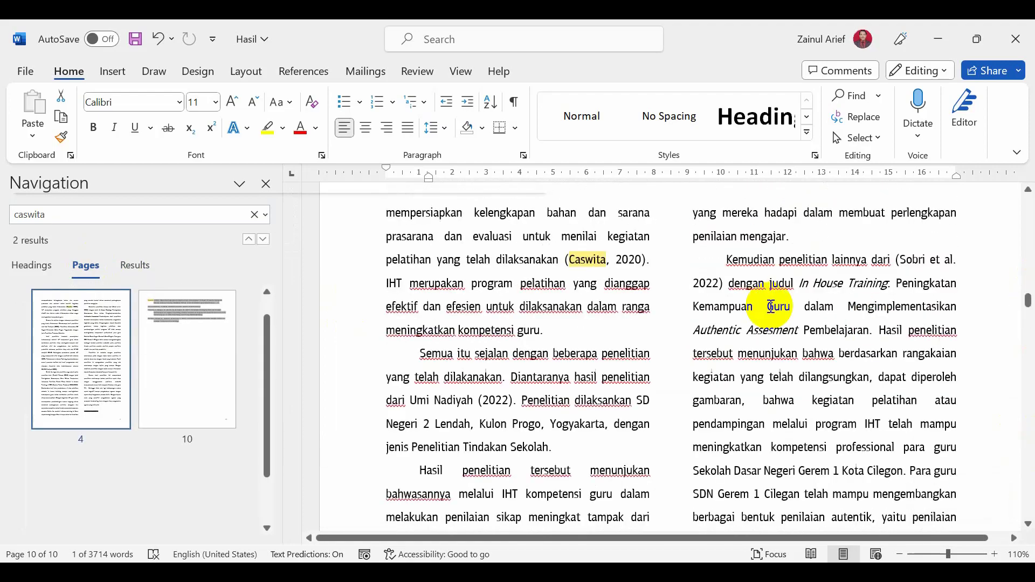
scroll(652, 292, "down", 2)
scroll(652, 291, "down", 10)
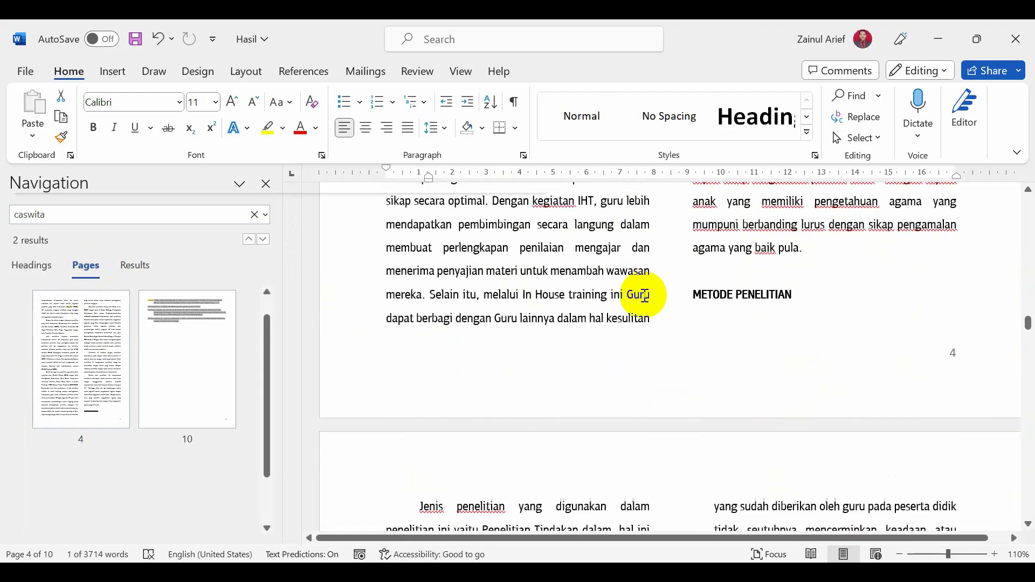
scroll(646, 295, "up", 2)
scroll(646, 296, "up", 10)
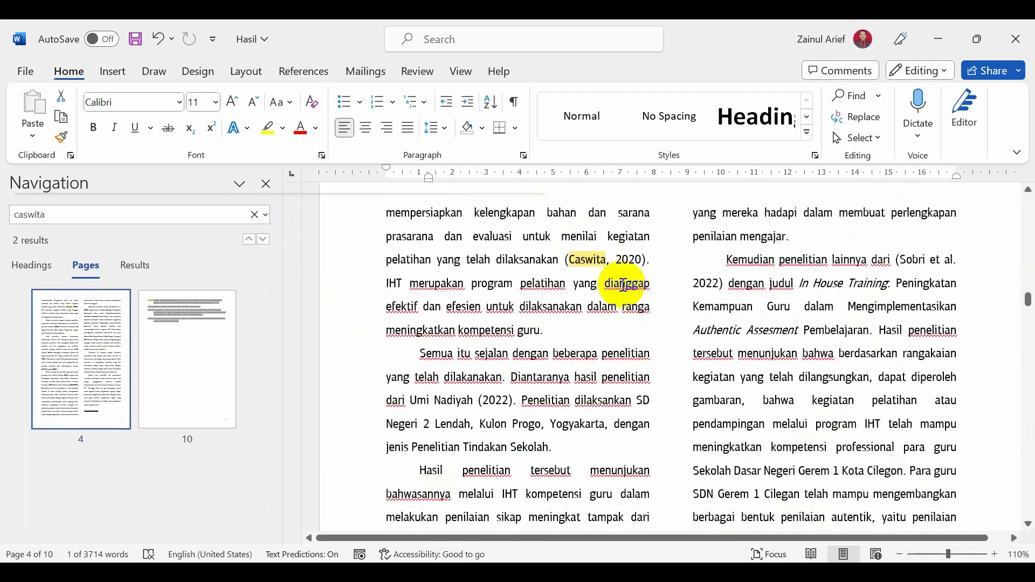
left_click(266, 184)
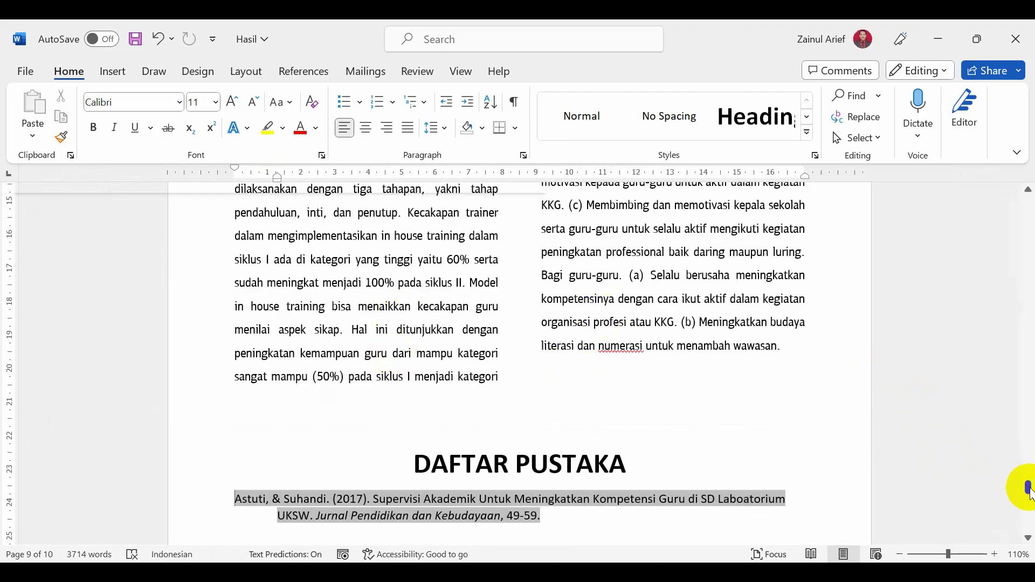
Return from DAFTAR PUSTAKA to the page 4 paragraph containing the 2020 in-text citation.
left_click_drag(1028, 488, 1026, 324)
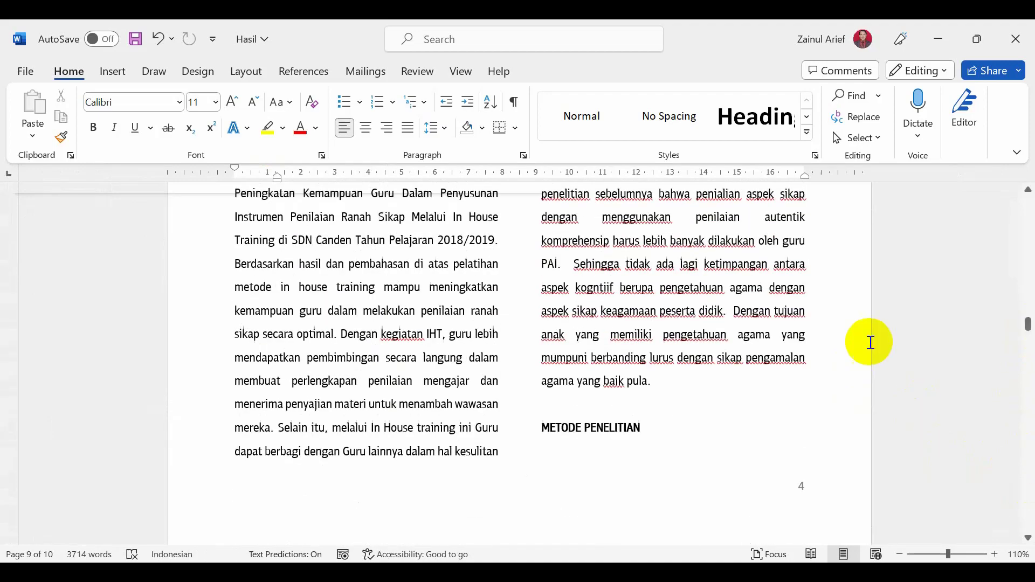
scroll(312, 347, "up", 15)
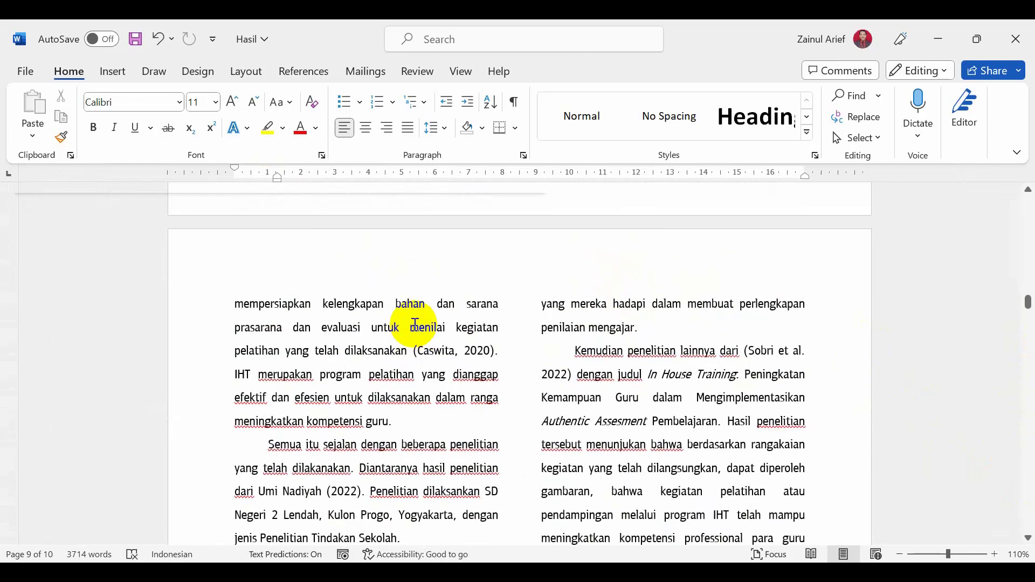
scroll(415, 324, "down", 3)
scroll(415, 324, "up", 6)
scroll(415, 324, "down", 6)
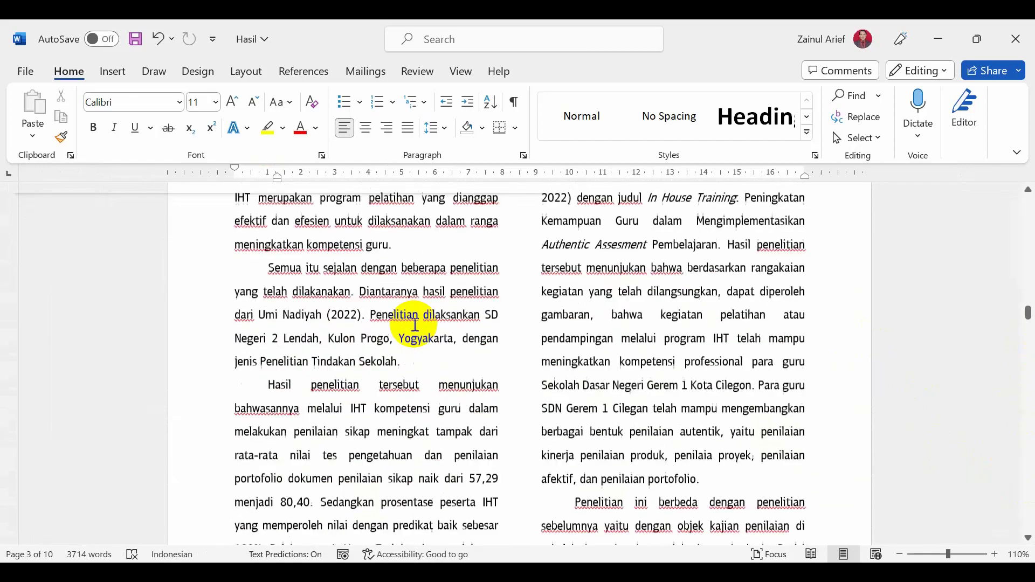
scroll(415, 325, "down", 8)
scroll(416, 324, "up", 8)
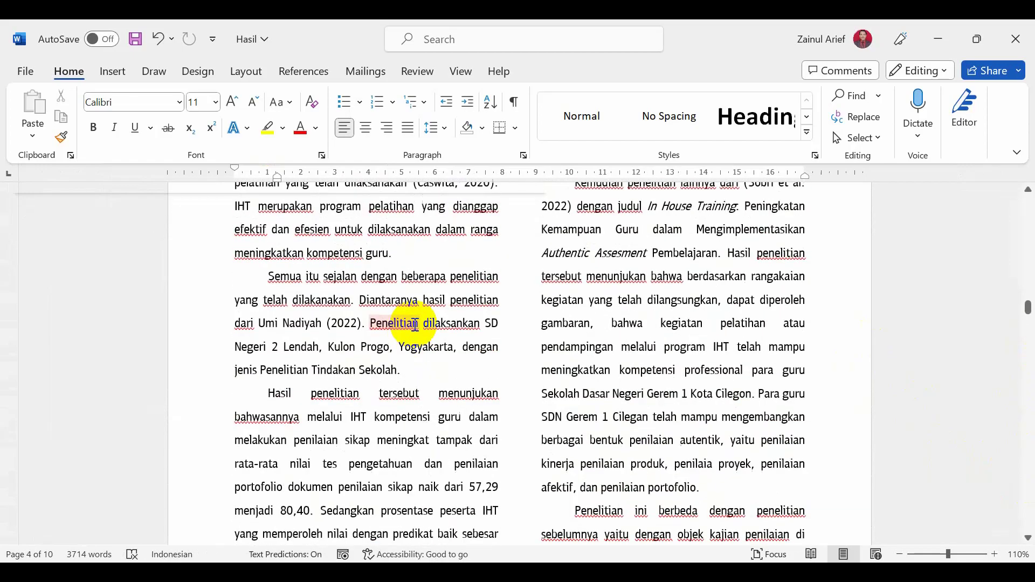
scroll(413, 325, "up", 3)
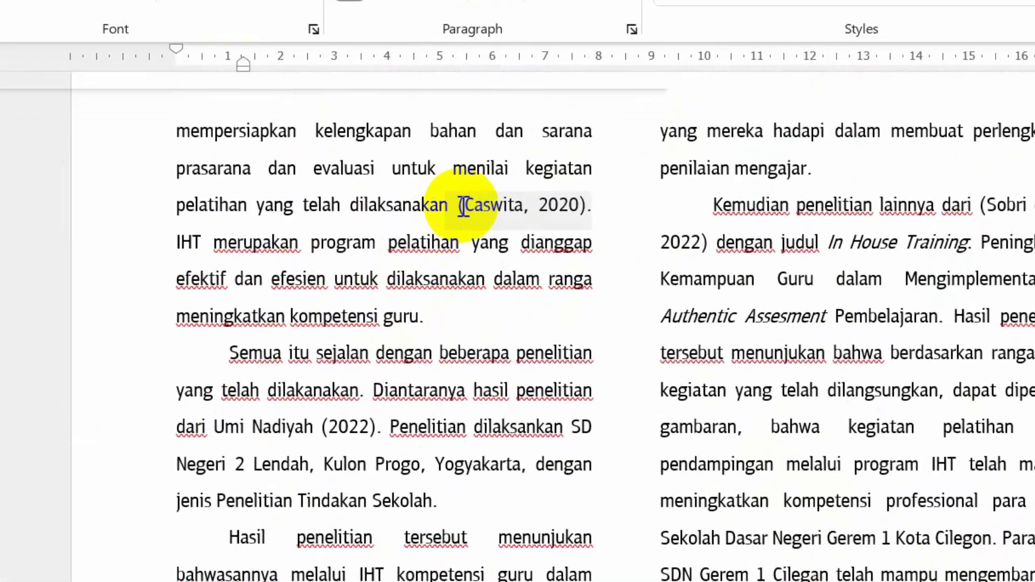
Try to add a link to the whole 2020 in-text citation on page 4.
left_click(463, 205)
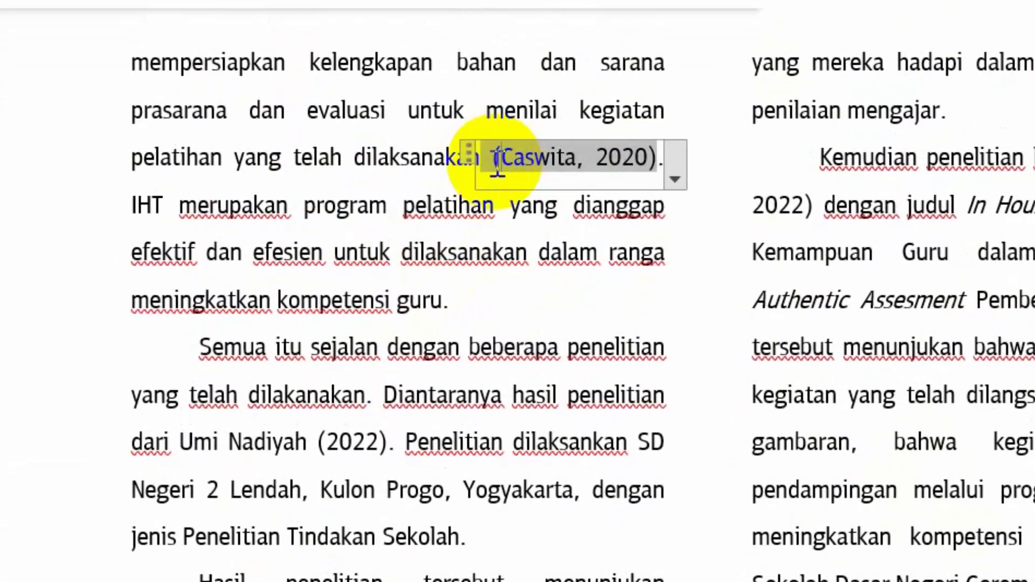
left_click_drag(497, 162, 659, 165)
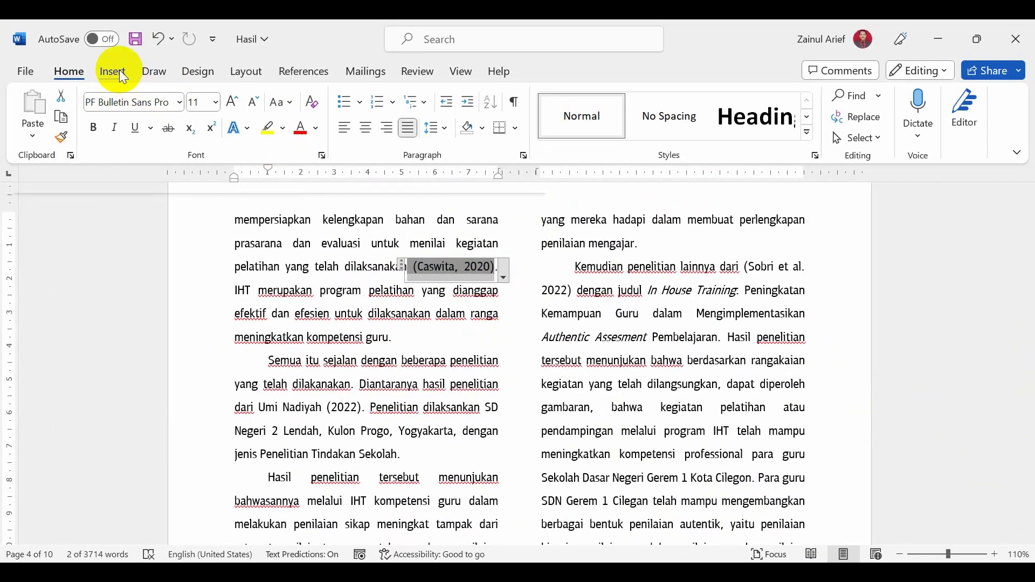
left_click(118, 71)
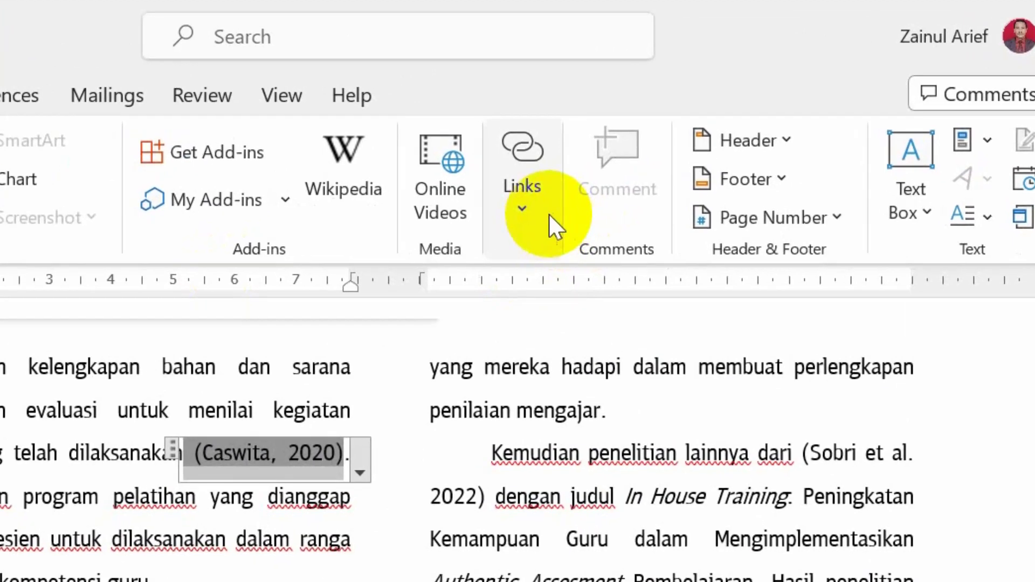
left_click(539, 213)
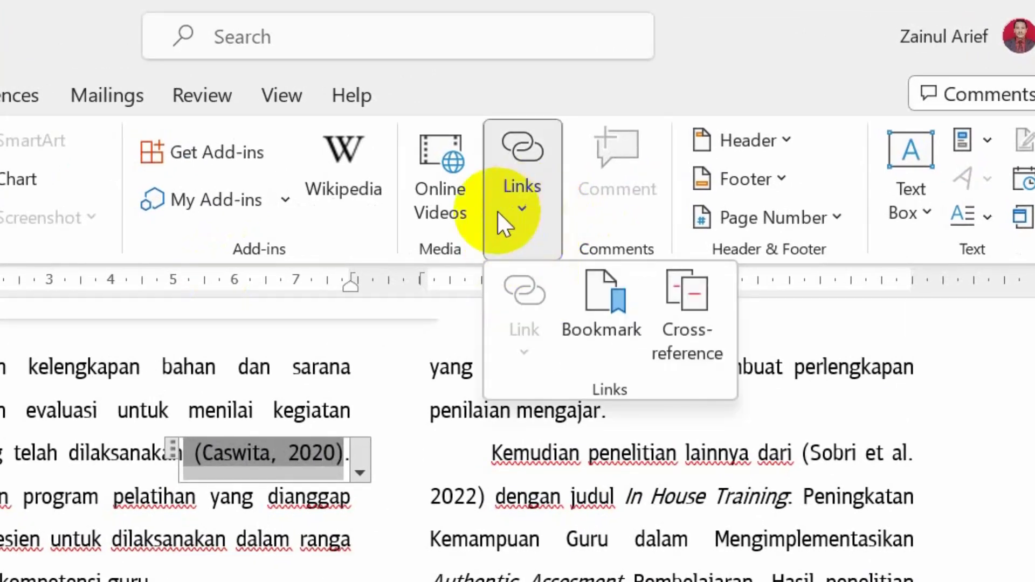
left_click(525, 202)
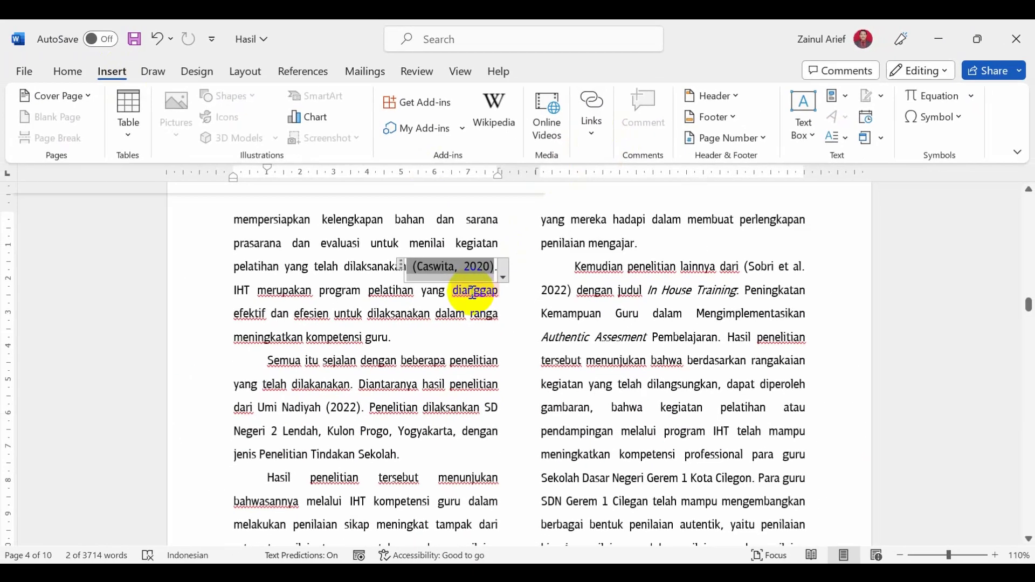
left_click(593, 136)
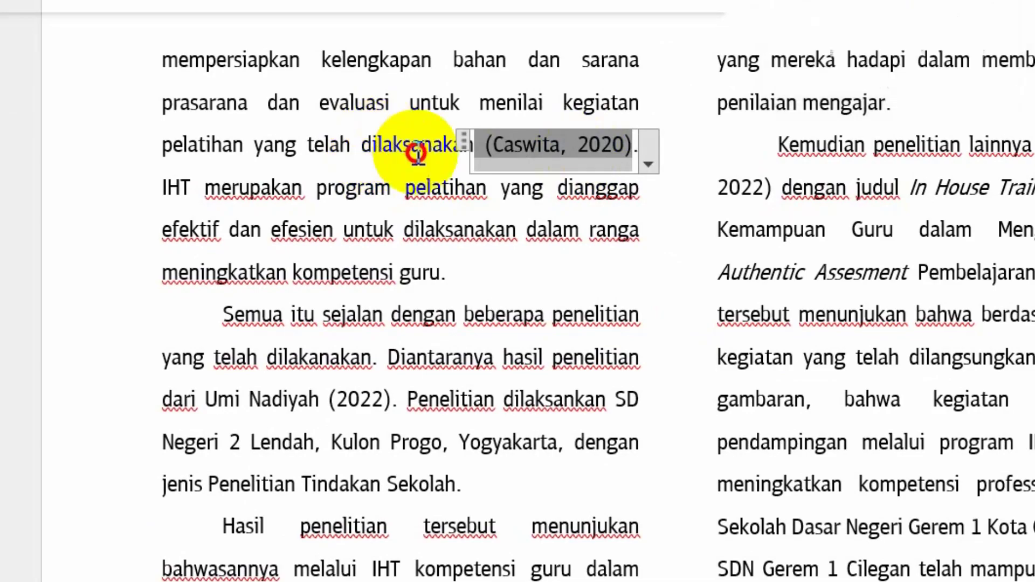
Insert a new citation of the 2020 In House Training source after "dilaksanakan", just before the existing citation on page 4.
left_click(453, 149)
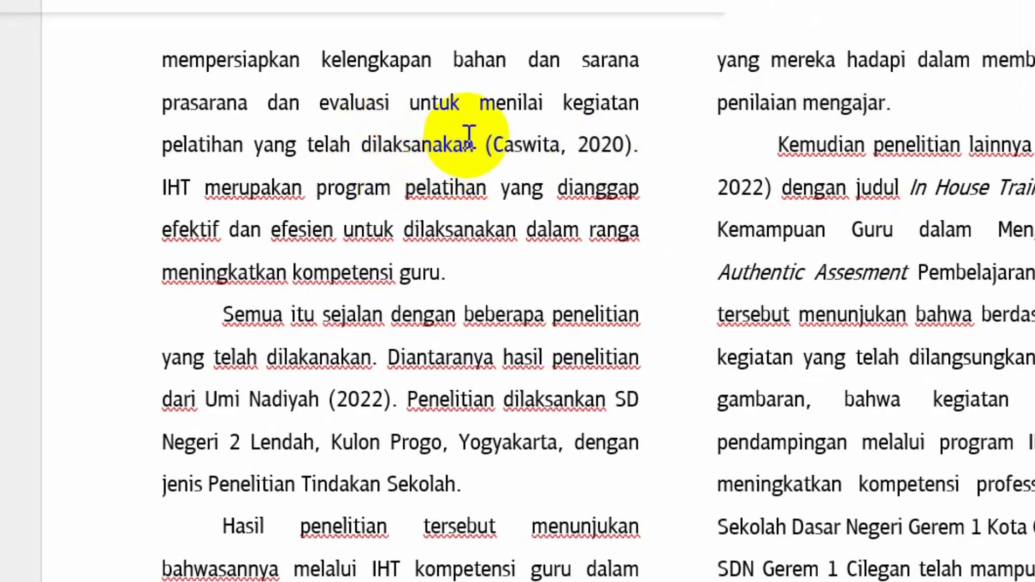
left_click(485, 146)
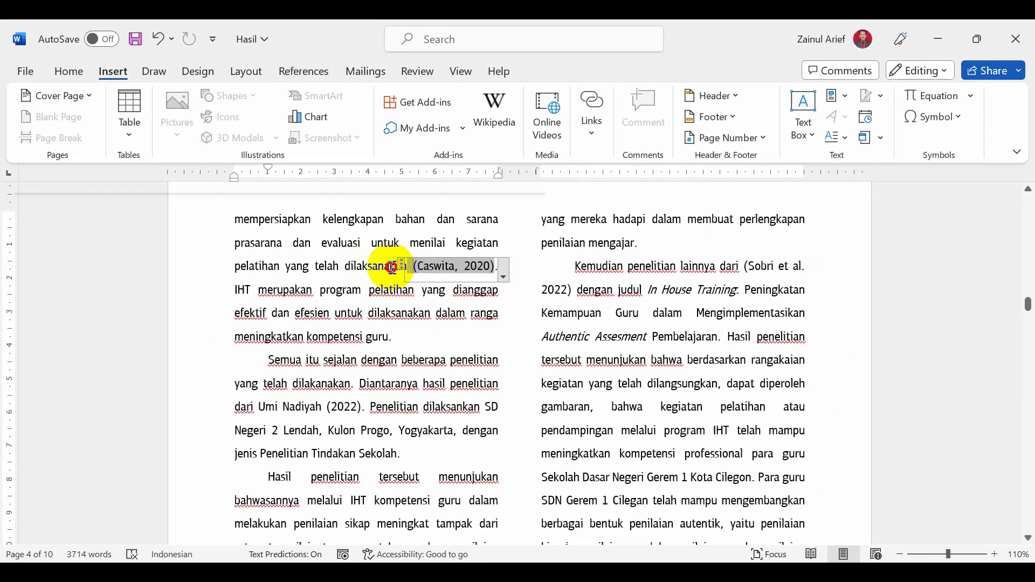
left_click(378, 253)
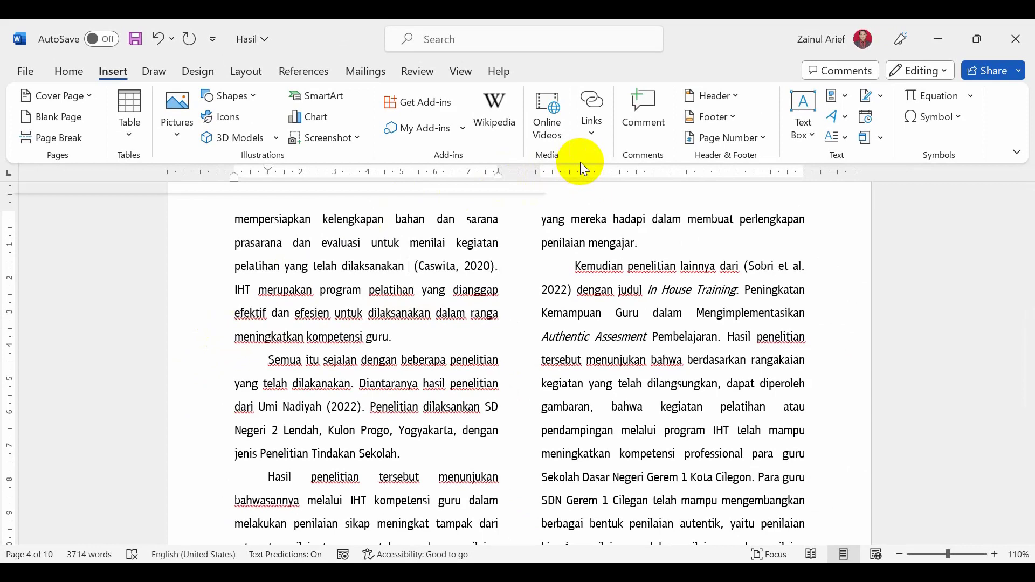
left_click(588, 135)
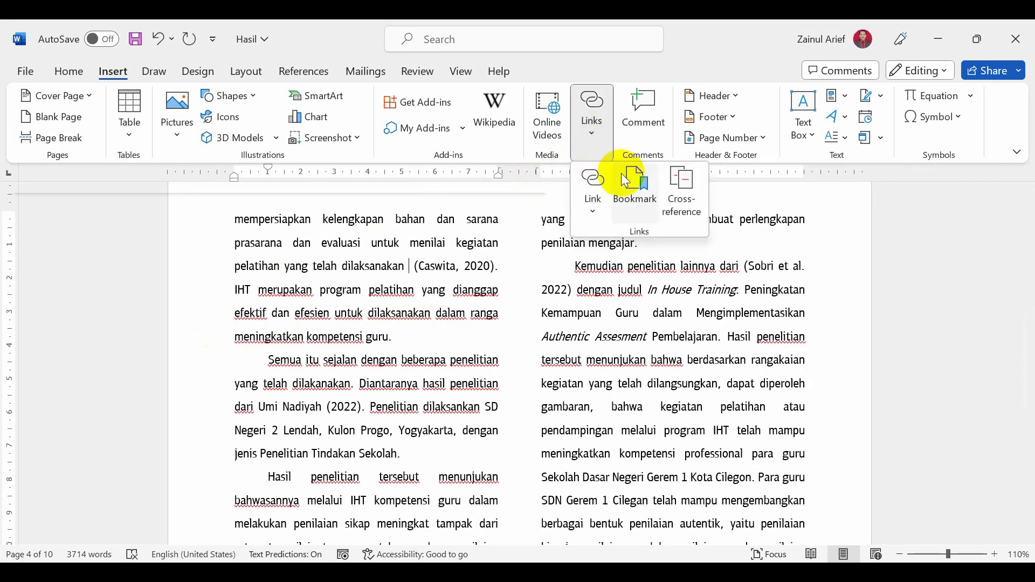
left_click(314, 75)
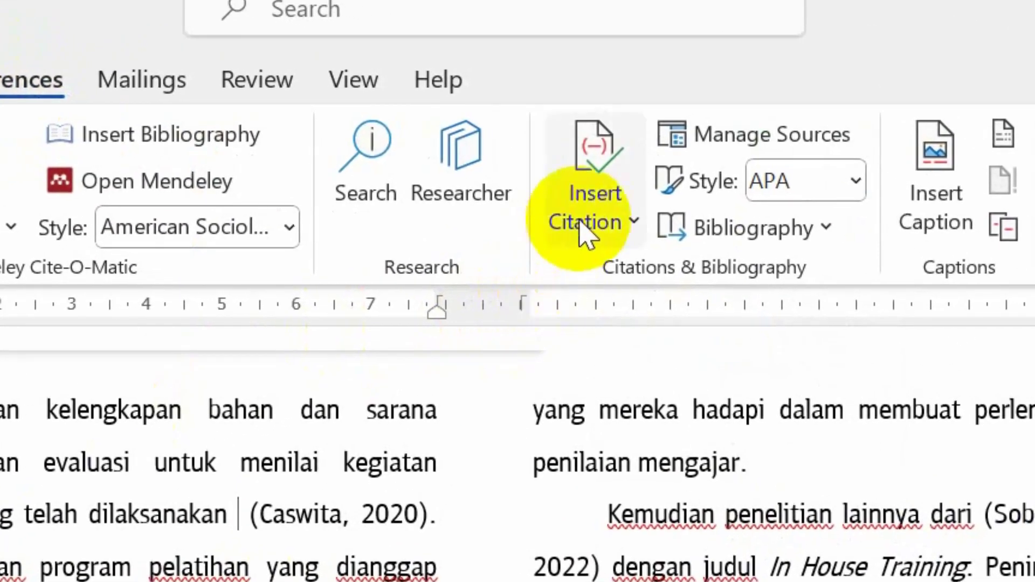
left_click(585, 230)
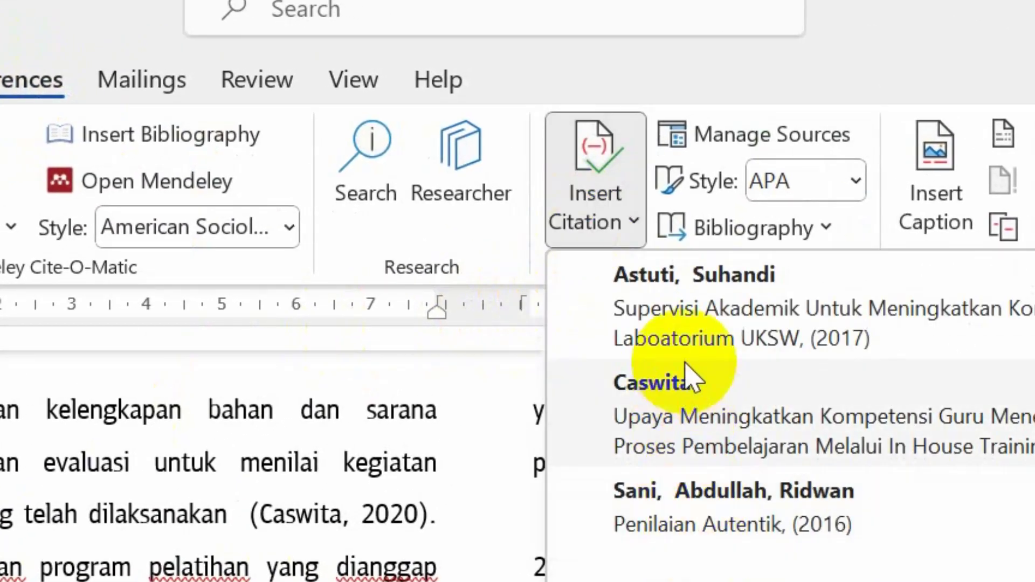
left_click(711, 432)
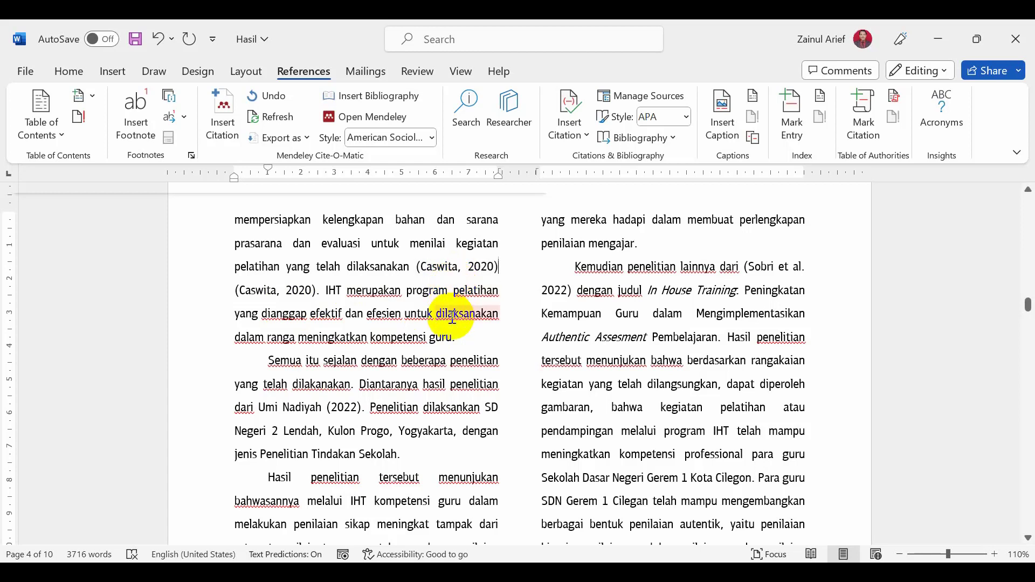
Delete the old 2020 citation that follows the newly inserted one on page 4.
left_click(243, 289)
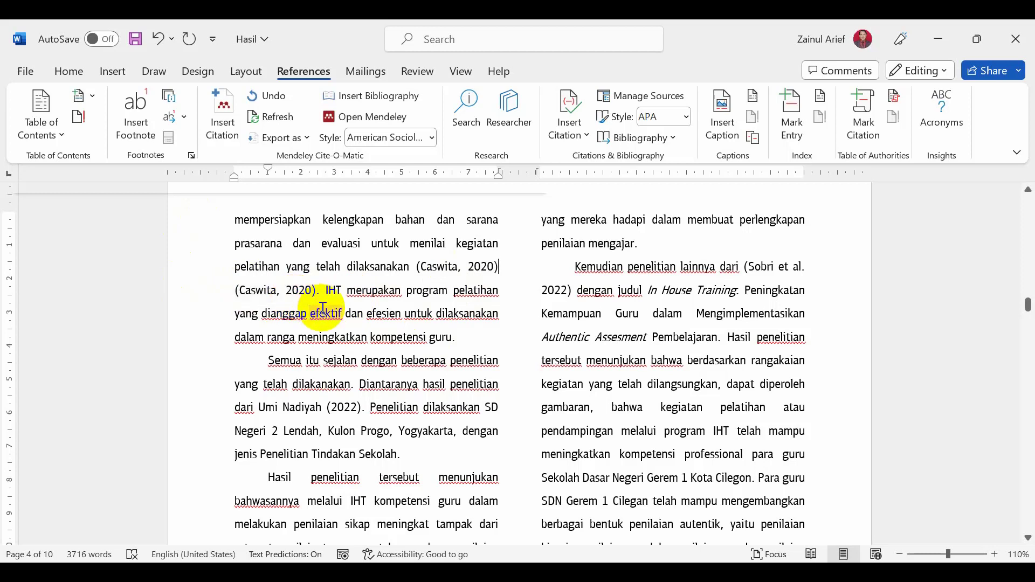
key("Delete")
key("Delete")
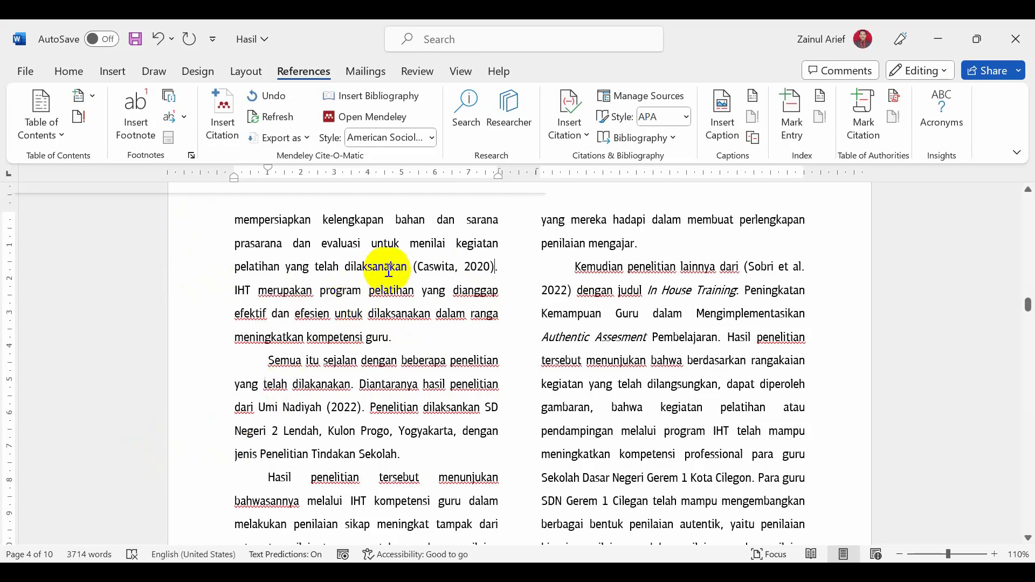
Link the new 2020 in-text citation on page 4 to the bookmark named with its author's surname.
left_click_drag(406, 266, 495, 262)
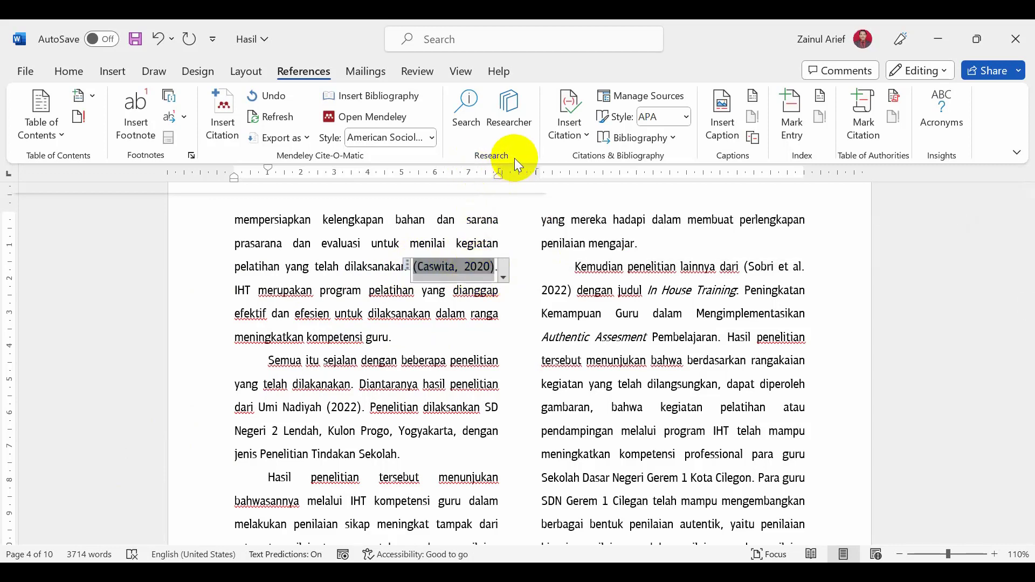
left_click(590, 136)
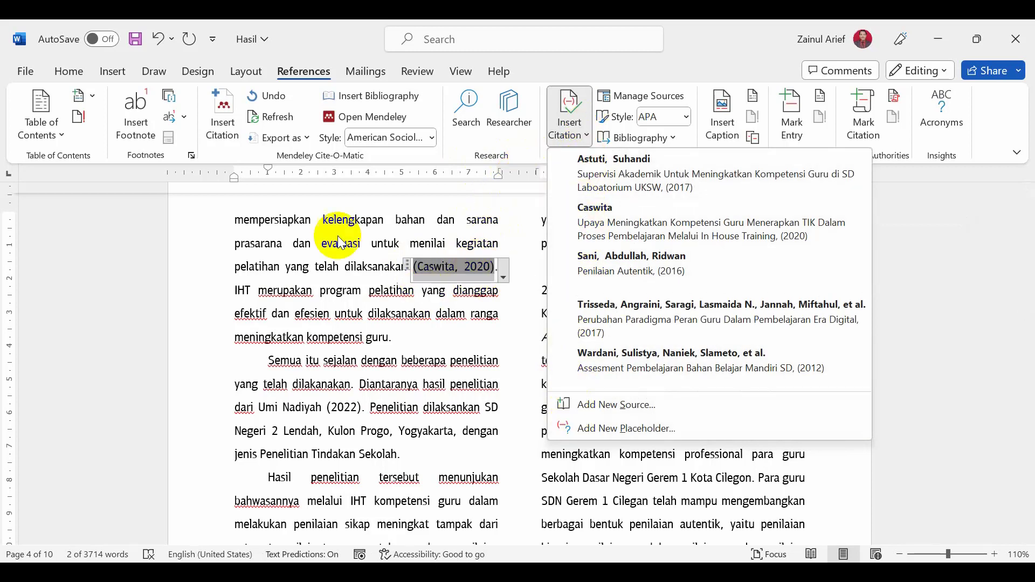
left_click(107, 70)
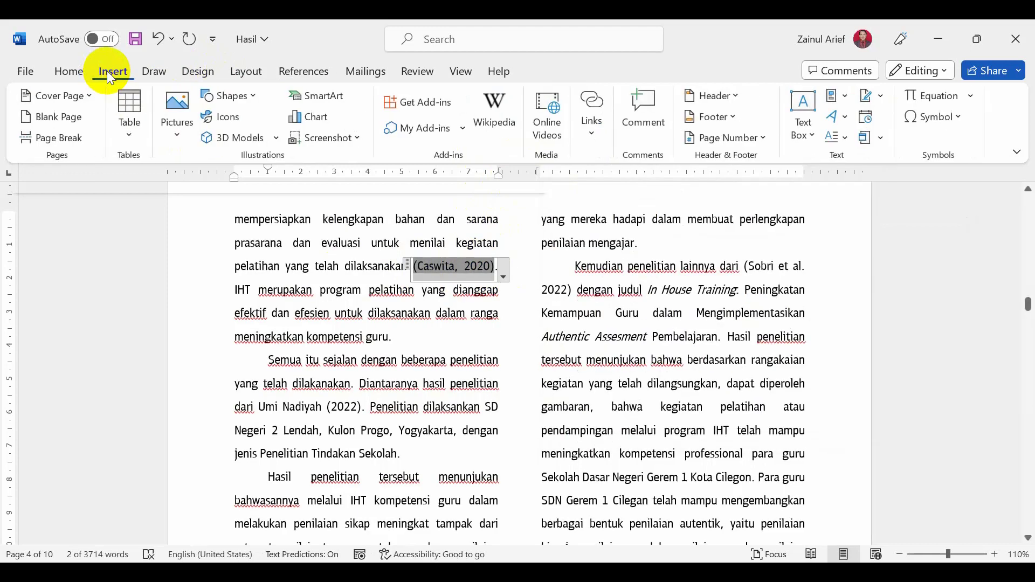
left_click(585, 130)
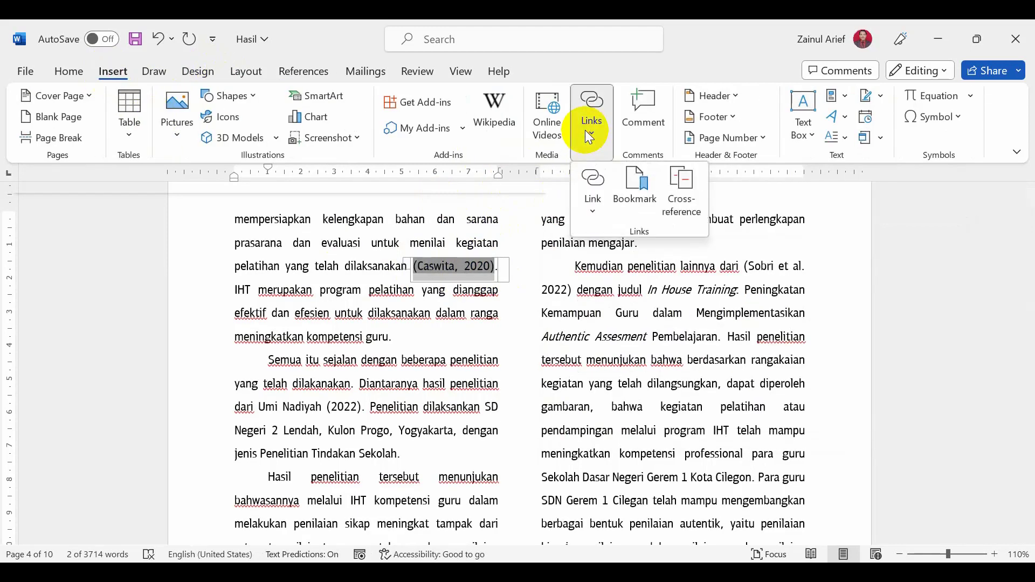
left_click(600, 212)
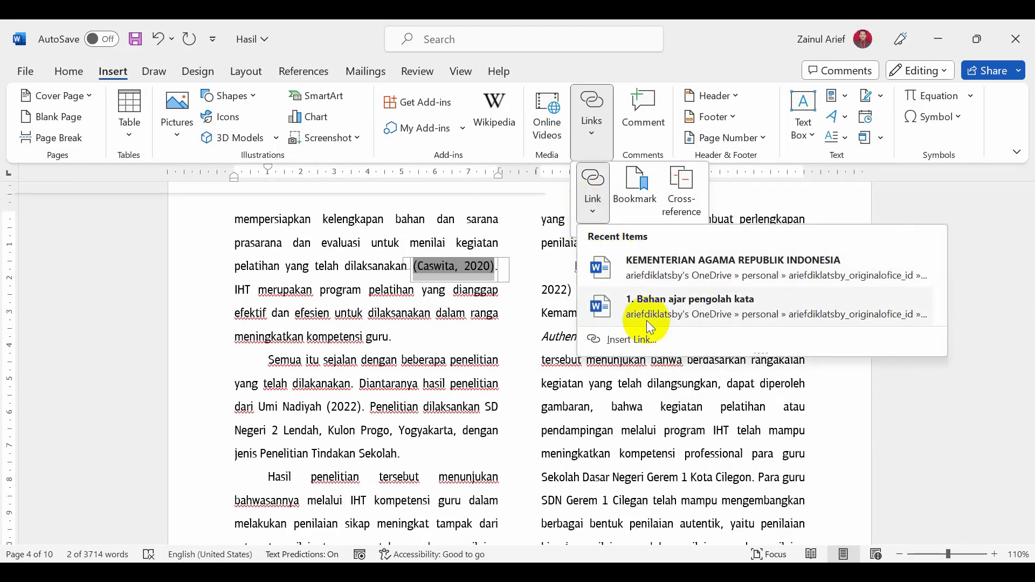
left_click(643, 341)
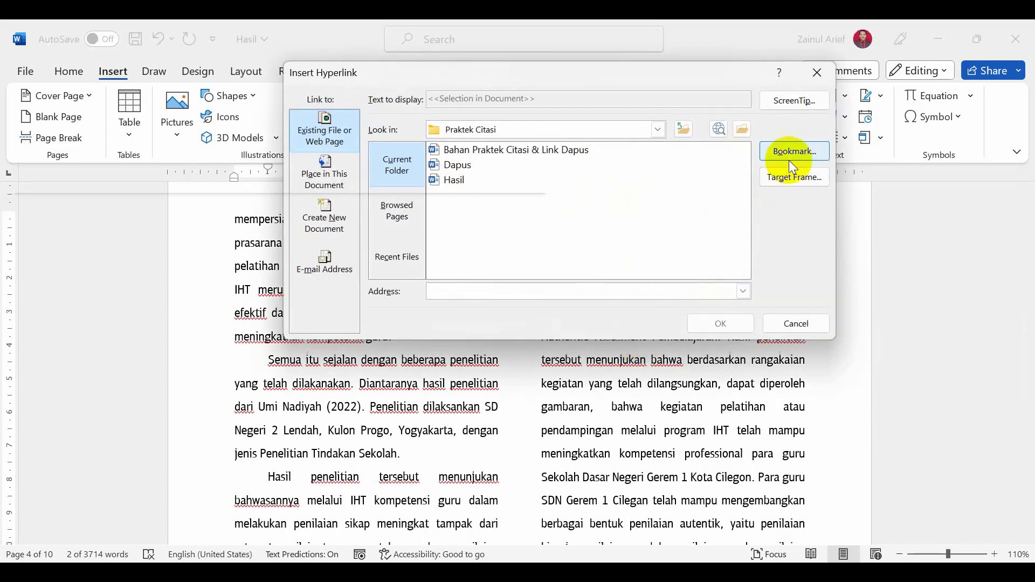
left_click(794, 154)
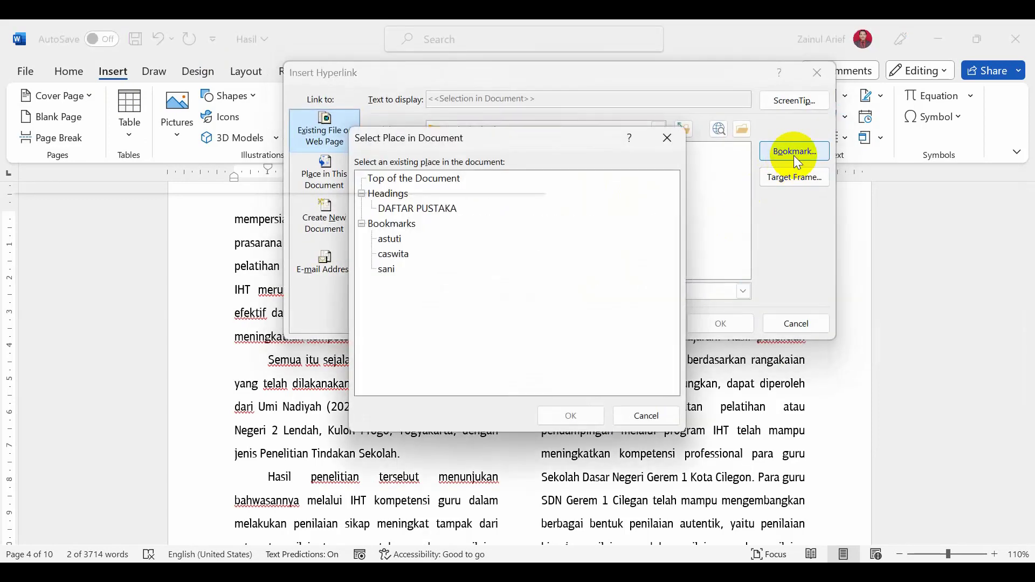
left_click(399, 254)
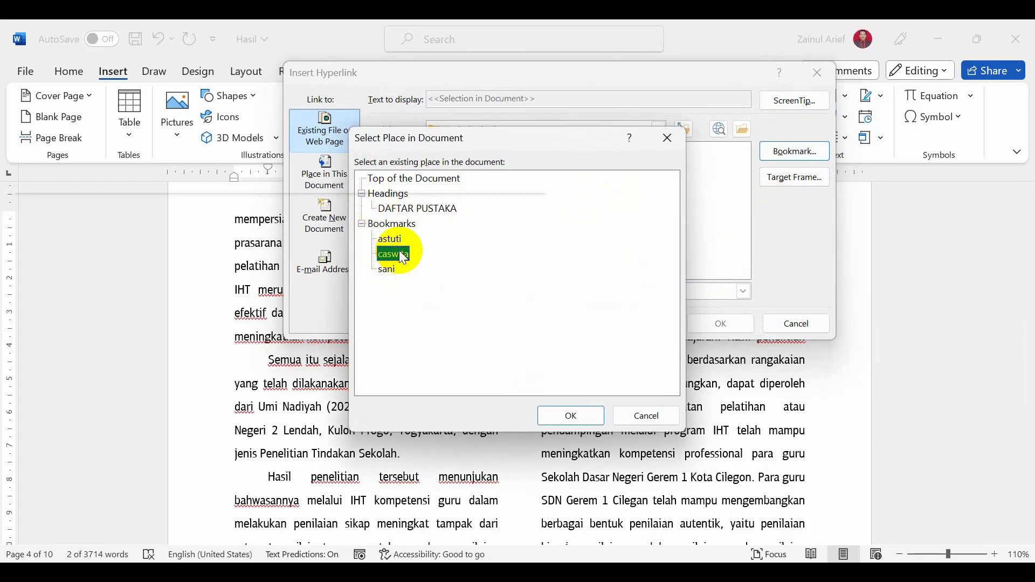
left_click(571, 415)
left_click(721, 324)
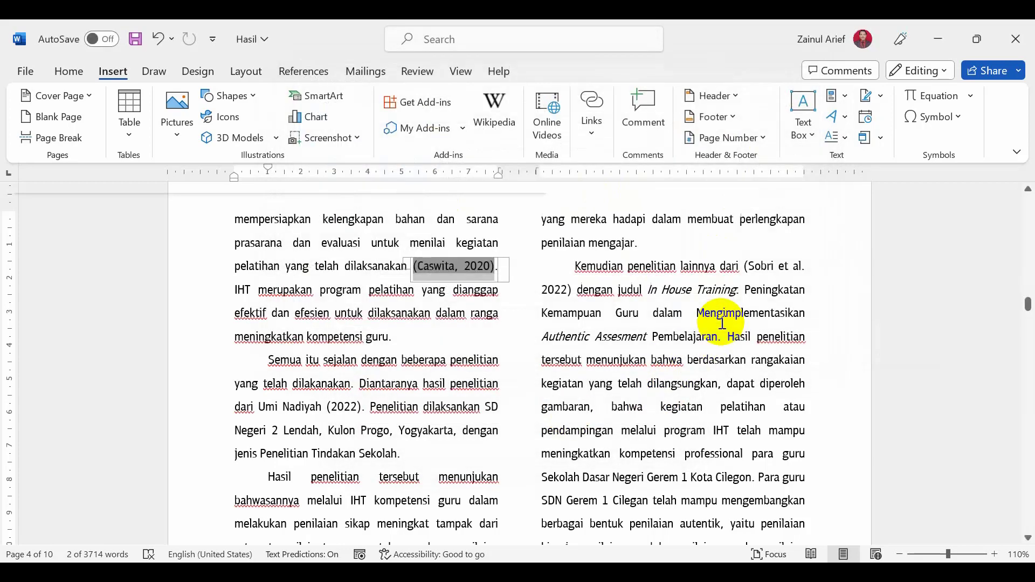
Test the new link by following the 2020 citation on page 4.
left_click(330, 271)
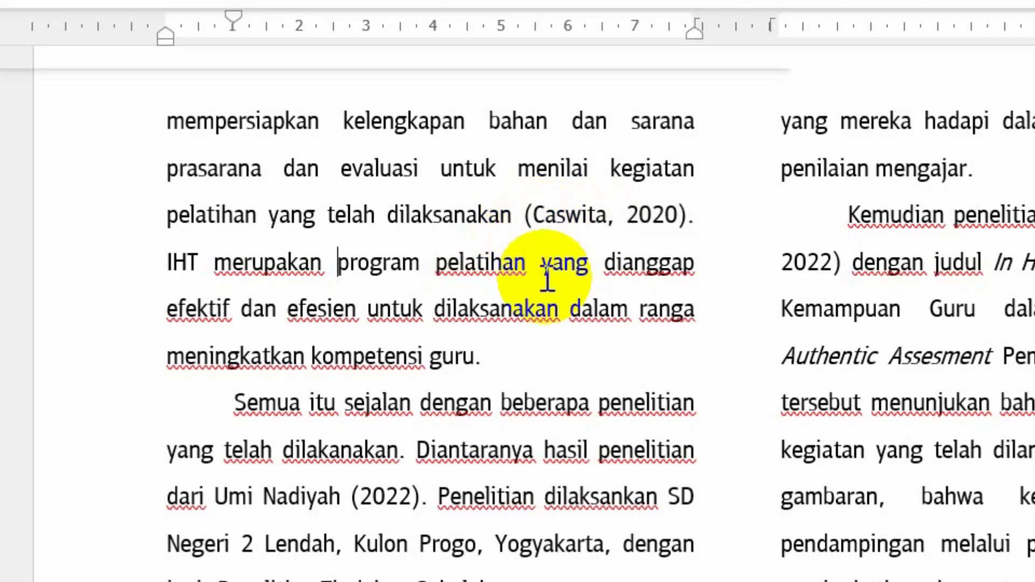
left_click(580, 221, "ctrl")
left_click(545, 347)
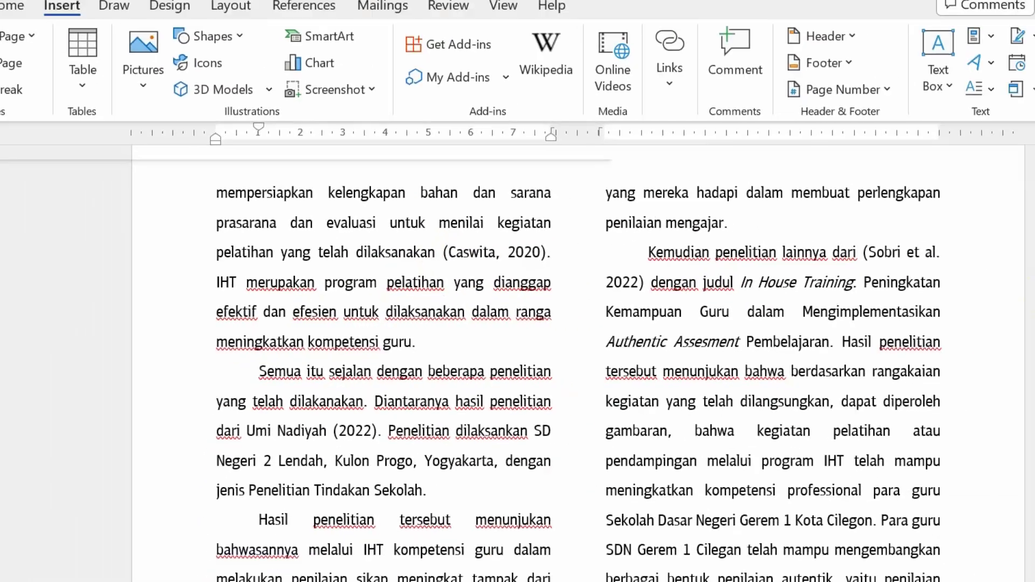
Update the citations and bibliography from the reference list in DAFTAR PUSTAKA.
left_click_drag(1018, 305, 1026, 496)
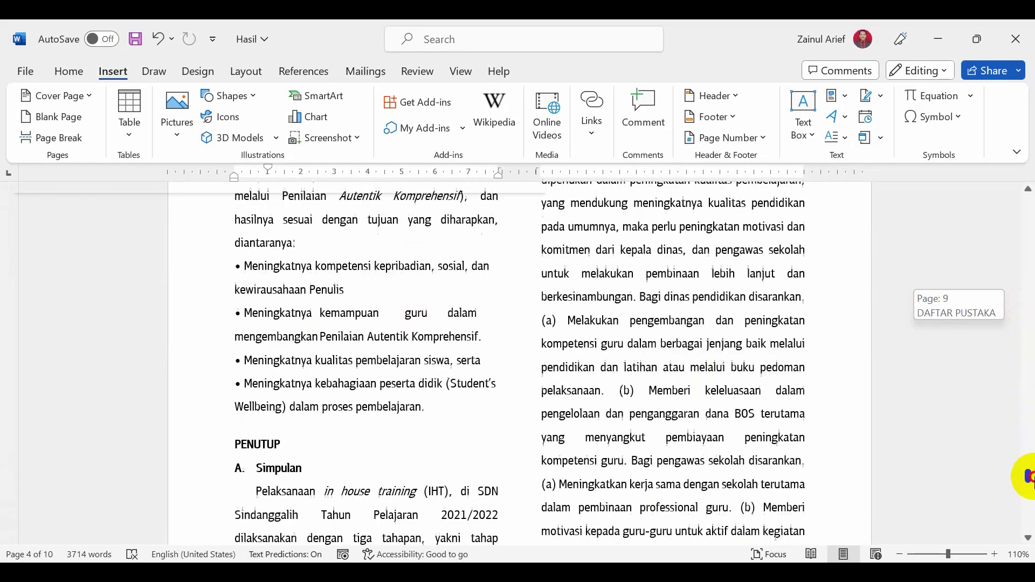
left_click(243, 359)
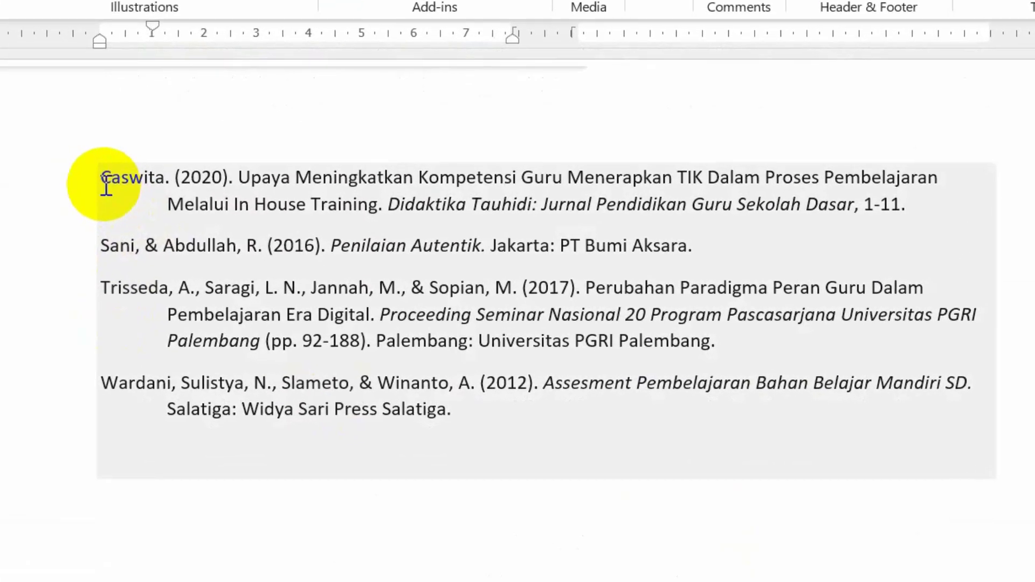
left_click(233, 265)
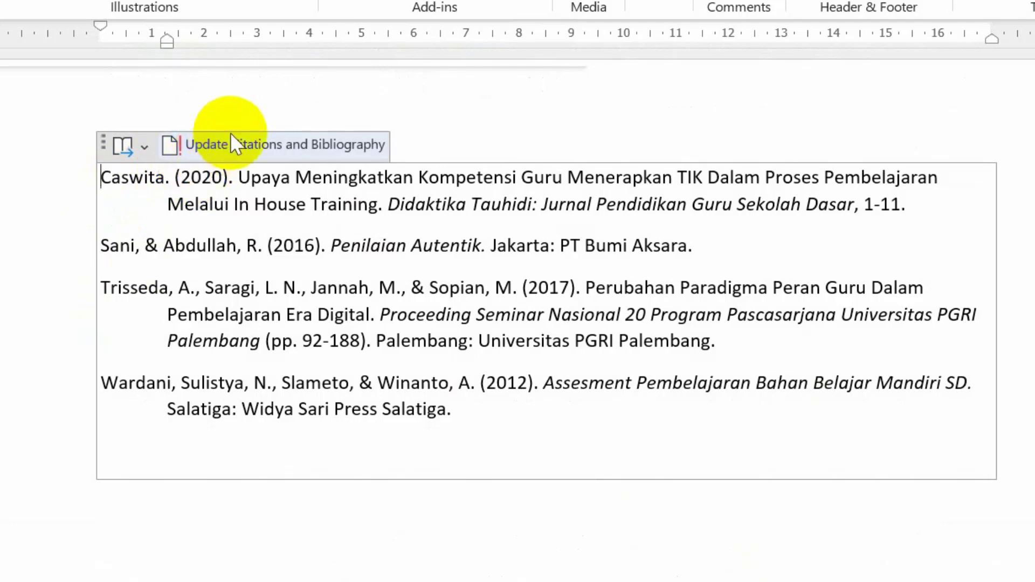
left_click(229, 151)
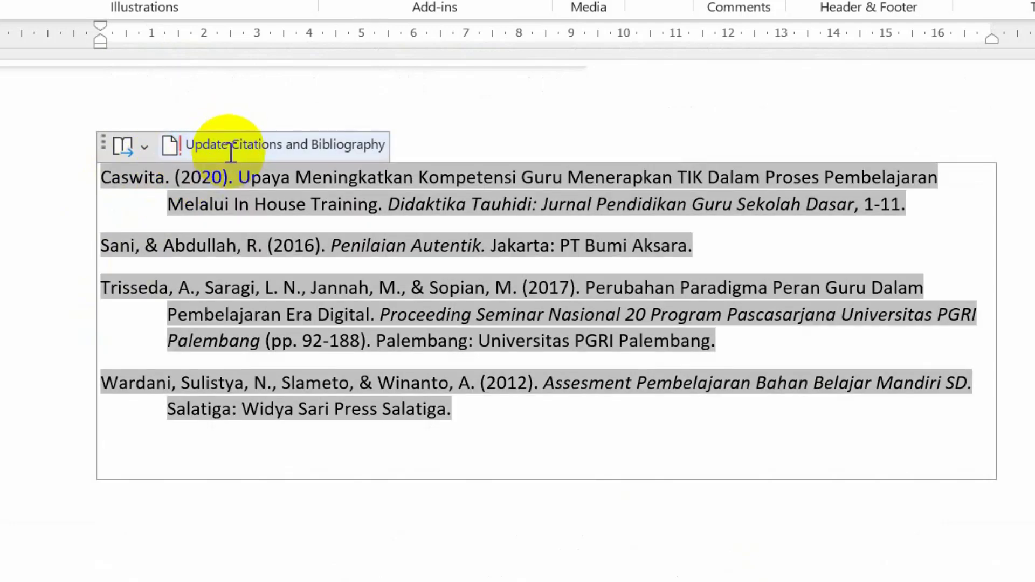
Bookmark the 2020 bibliography entry on page 10, naming the bookmark with its author's surname in lowercase.
scroll(269, 305, "up", 2)
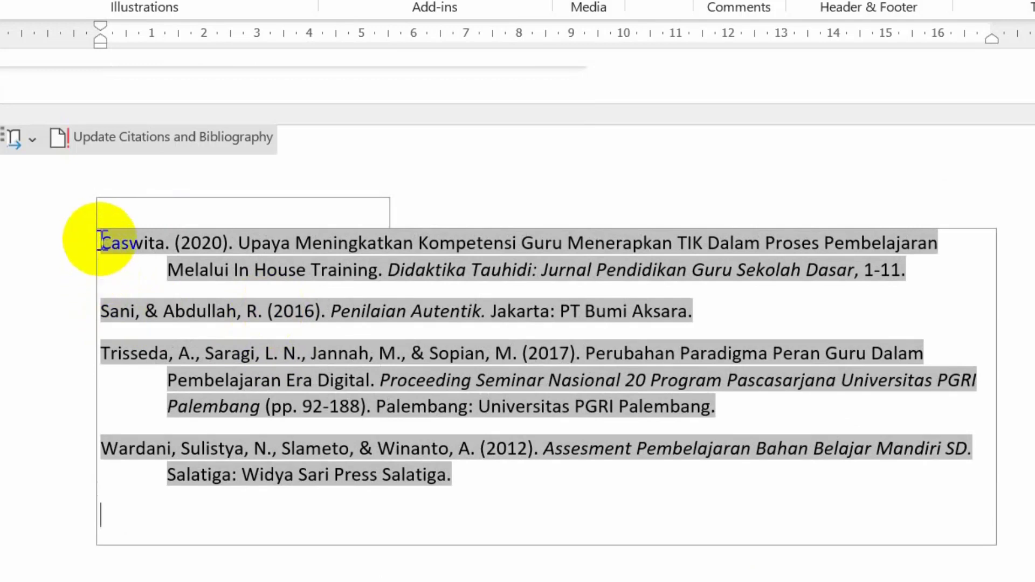
left_click(266, 226)
left_click_drag(266, 225, 899, 280)
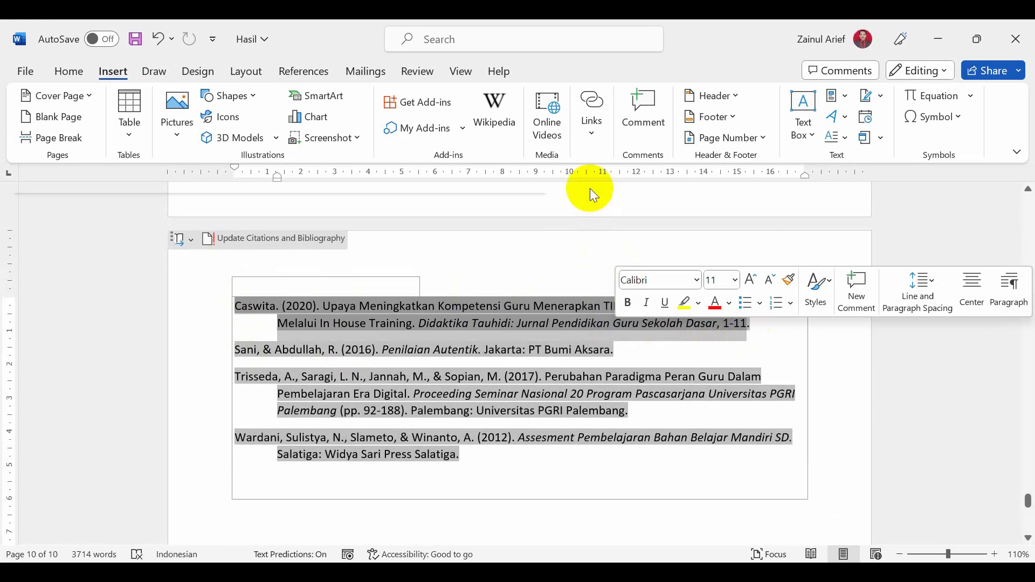
left_click(594, 134)
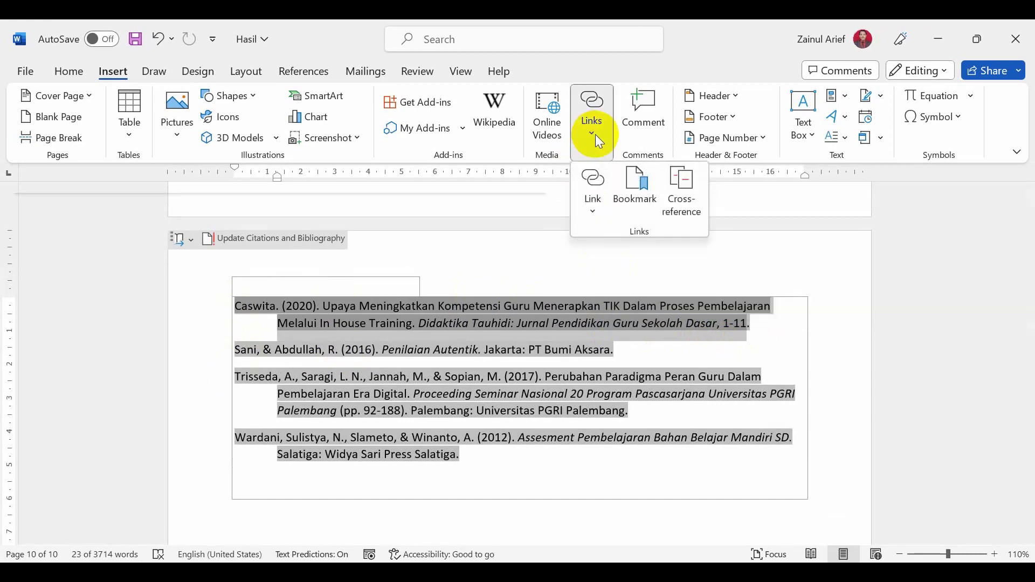
left_click(635, 199)
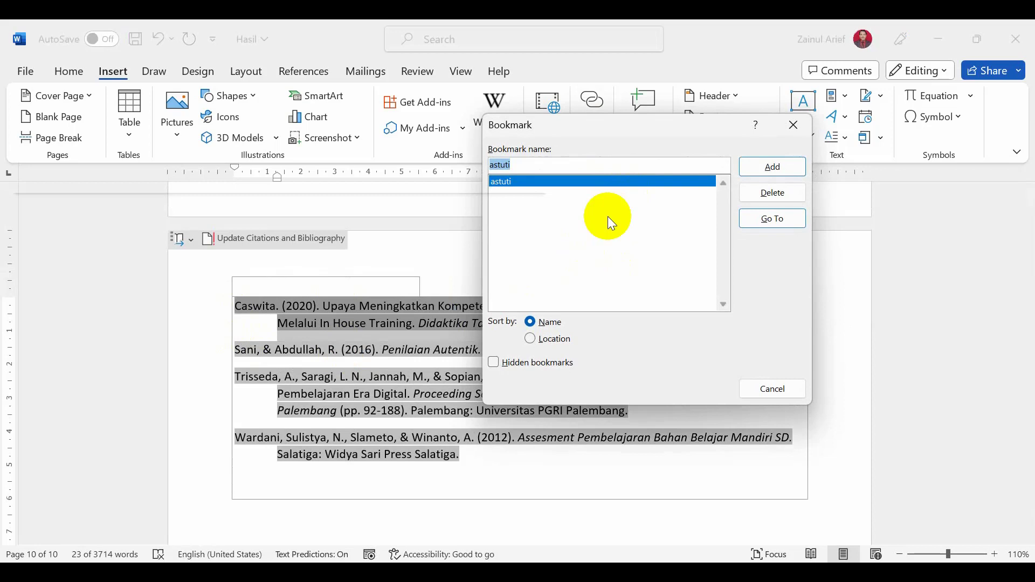
left_click(582, 161)
left_click_drag(581, 160, 482, 172)
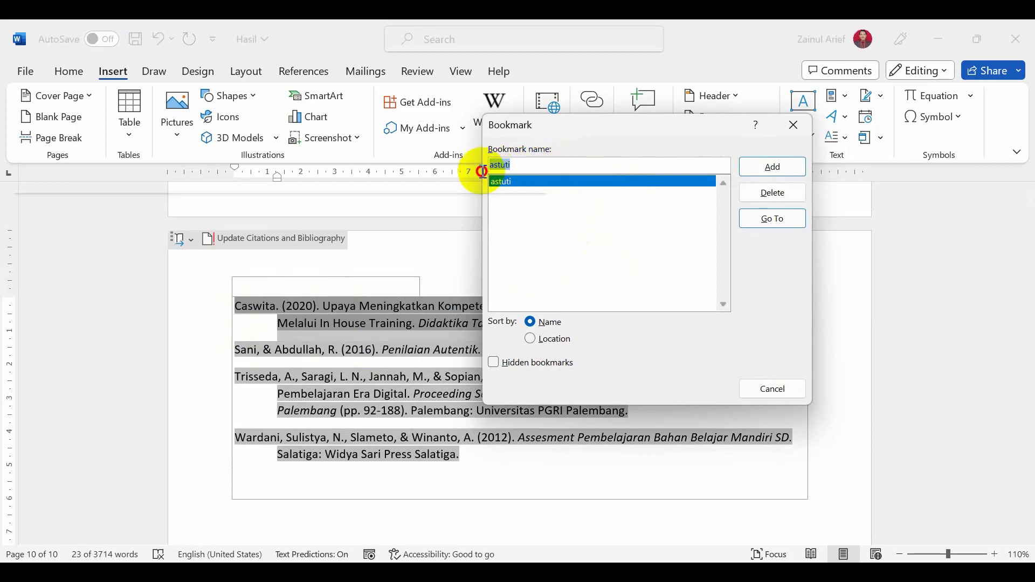
type("caswi")
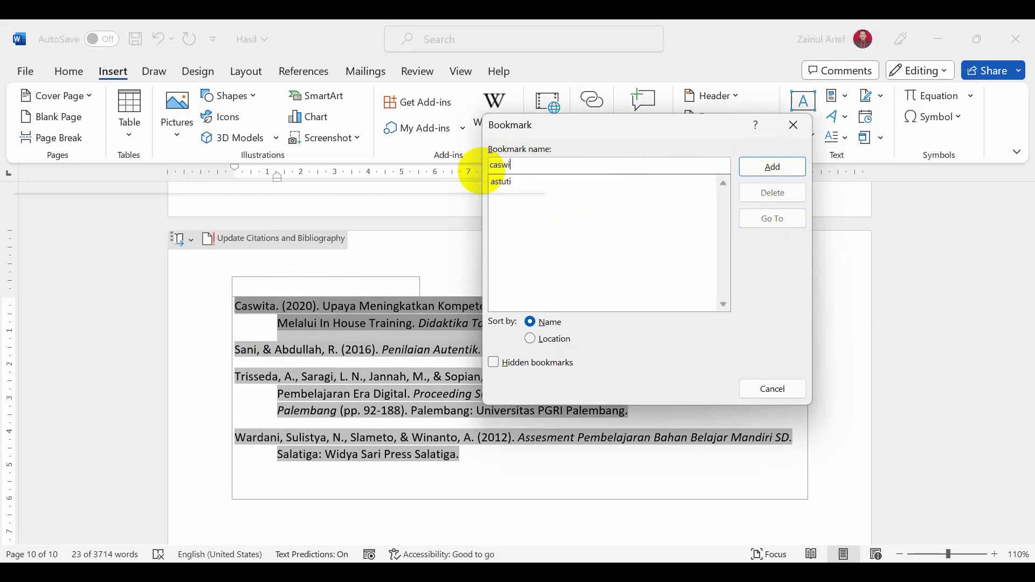
type("ta")
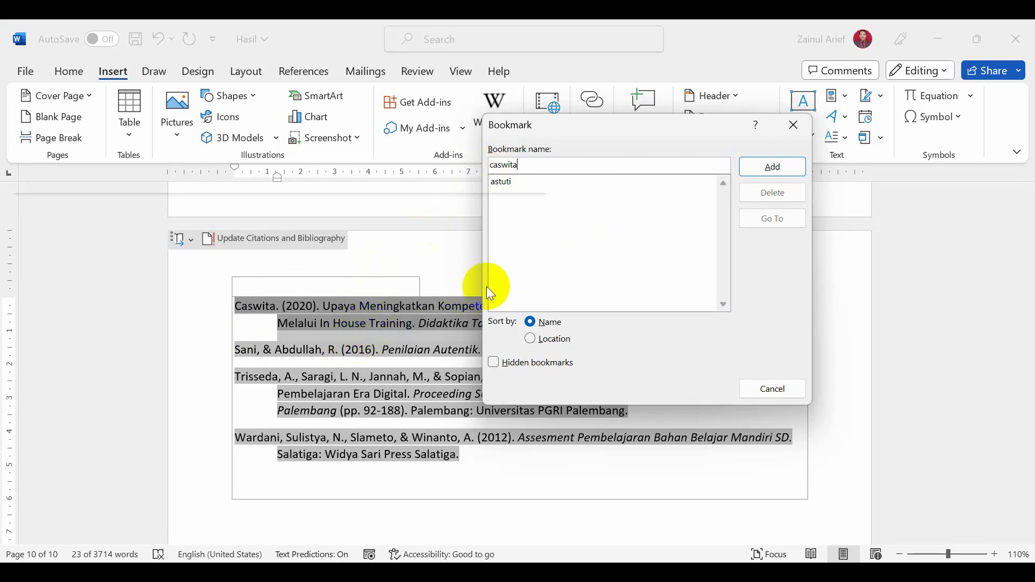
left_click(755, 169)
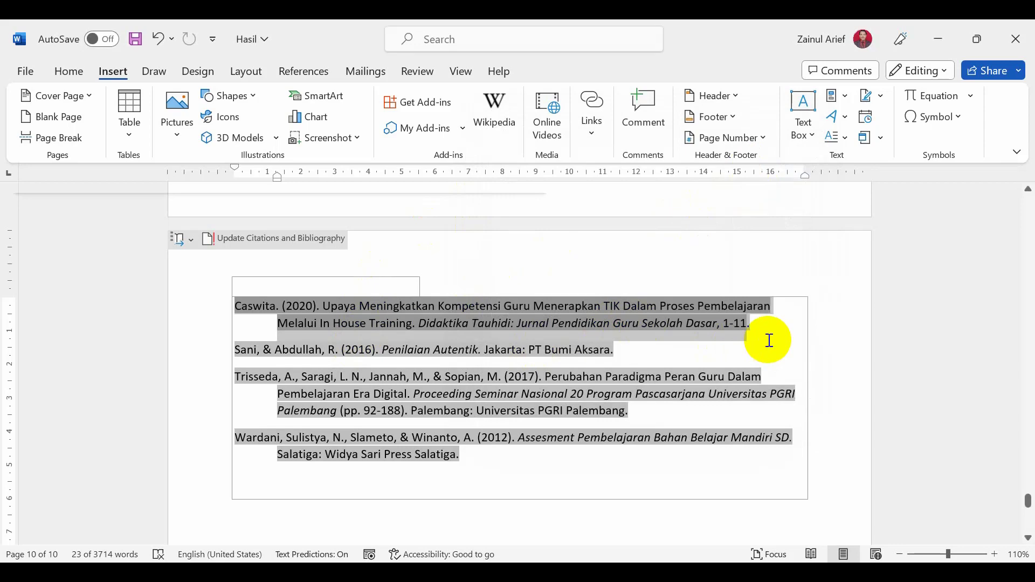
scroll(769, 340, "up", 3)
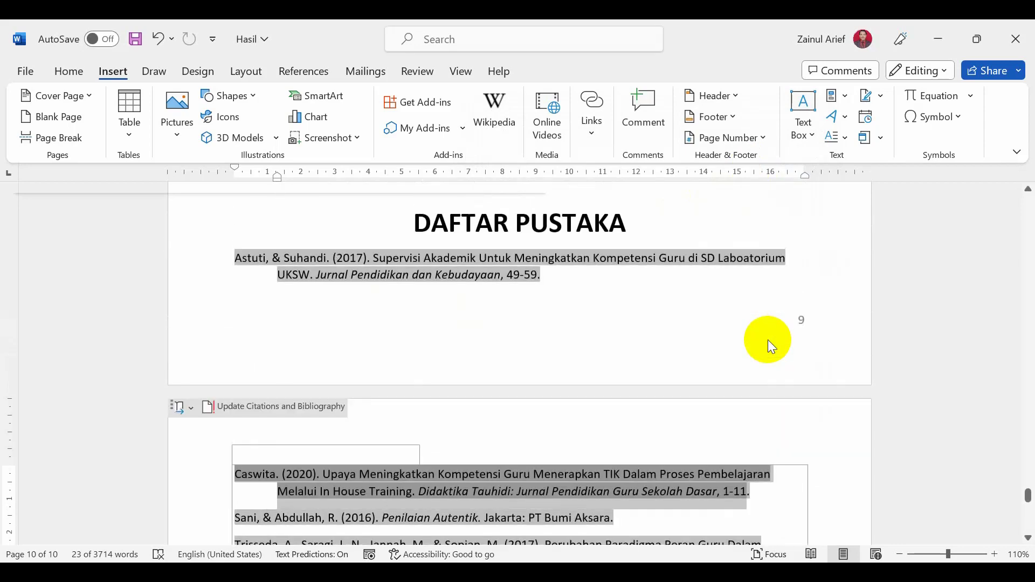
scroll(768, 339, "down", 2)
scroll(768, 340, "up", 2)
scroll(768, 339, "down", 3)
scroll(768, 340, "up", 2)
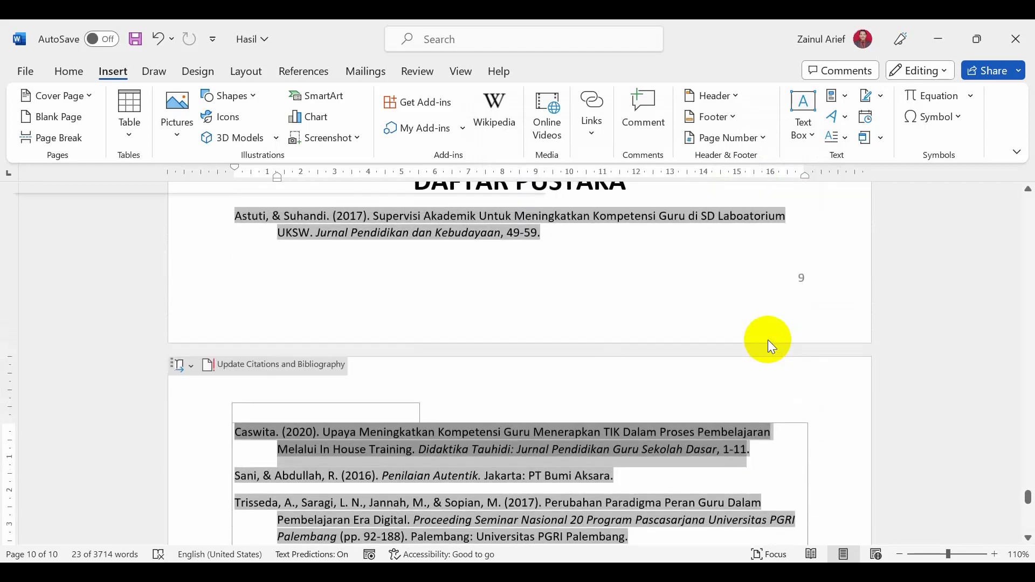
scroll(769, 339, "down", 3)
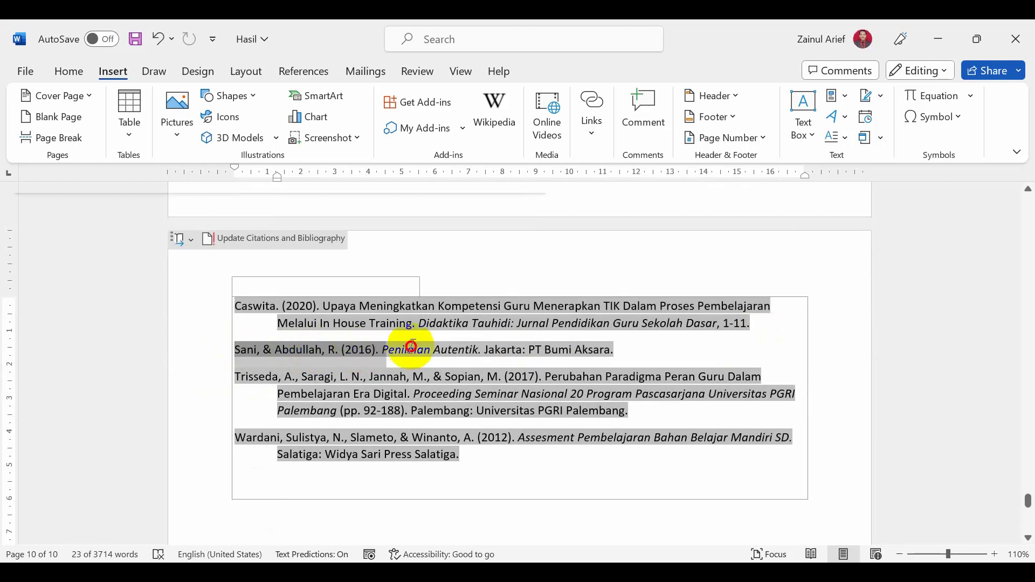
Bookmark the 2016 Penilaian Autentik entry in the bibliography under its first author's surname in lowercase.
triple_click(611, 351)
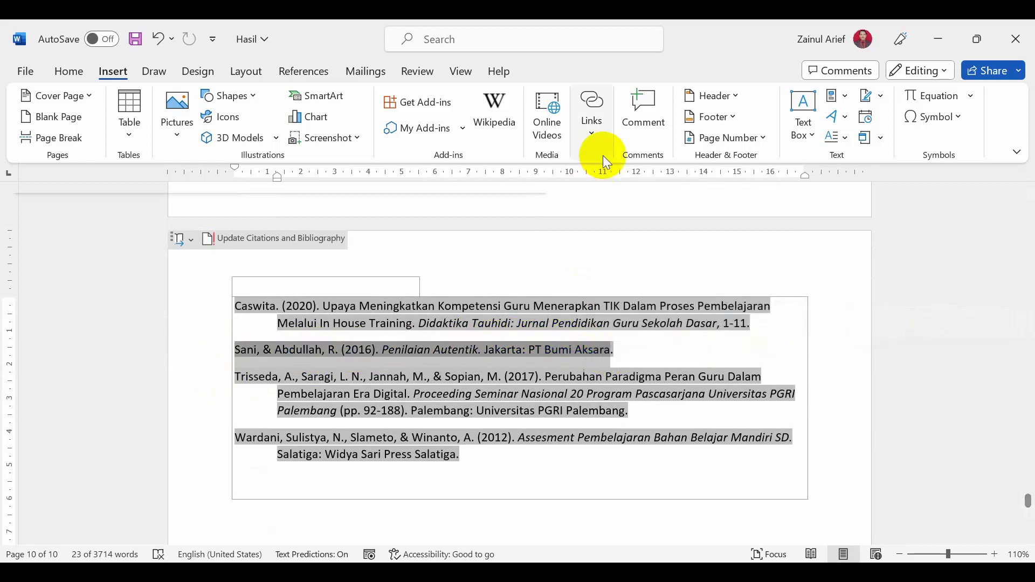
left_click(591, 137)
left_click(635, 186)
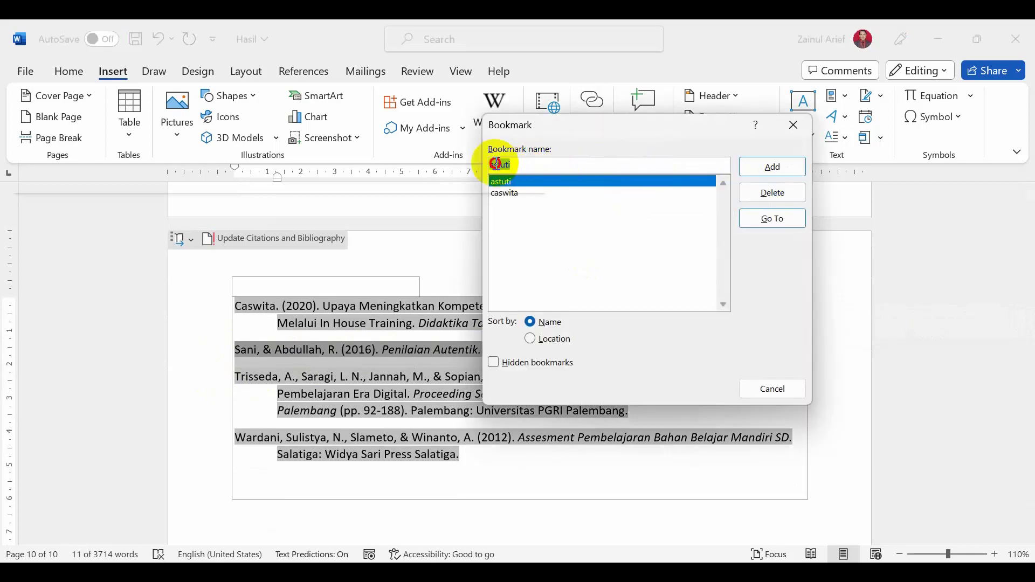
type("sani")
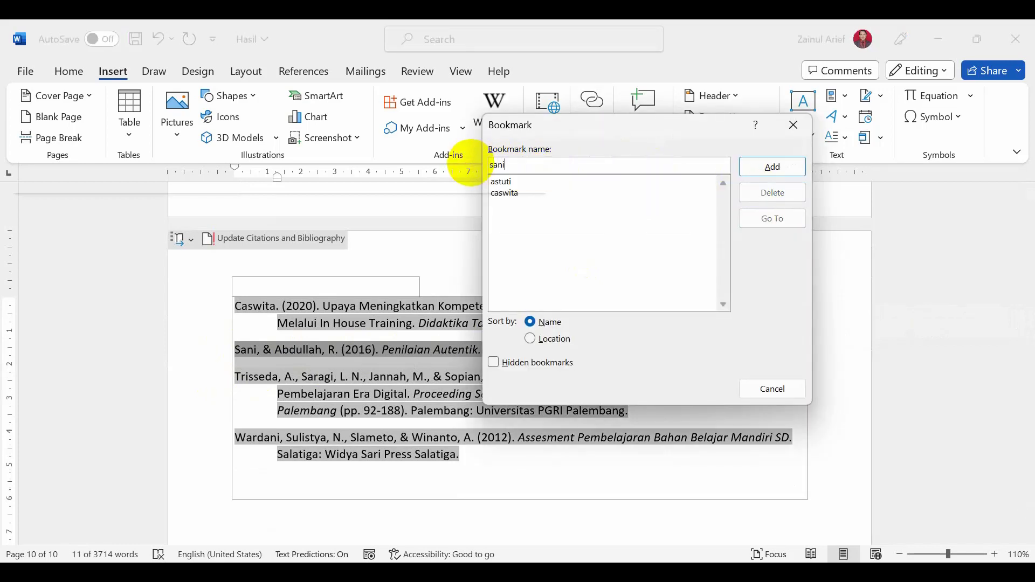
left_click(773, 166)
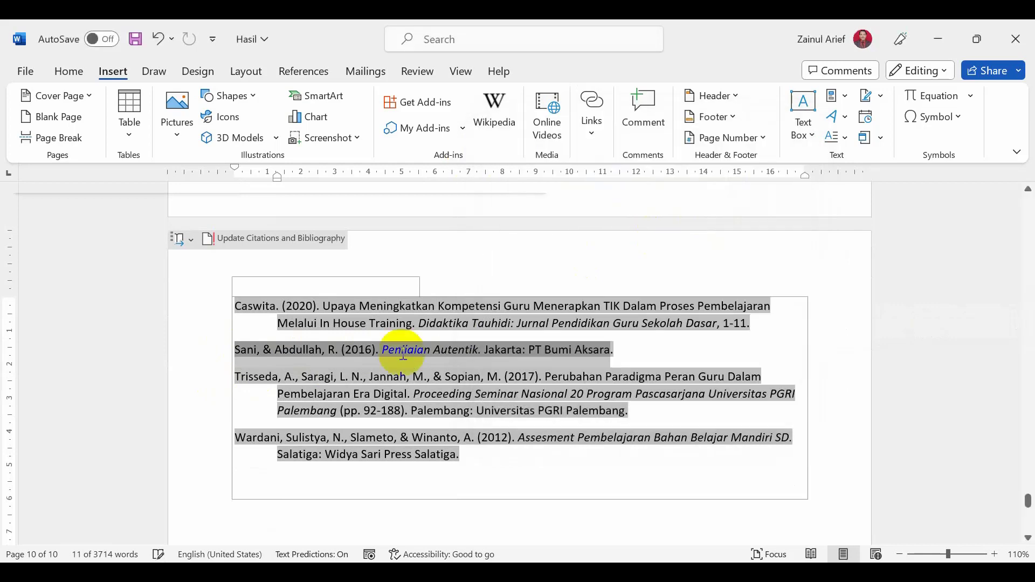
Bookmark the 2017 conference proceedings entry on page 10 under its first author's surname in lowercase.
left_click_drag(233, 373, 624, 414)
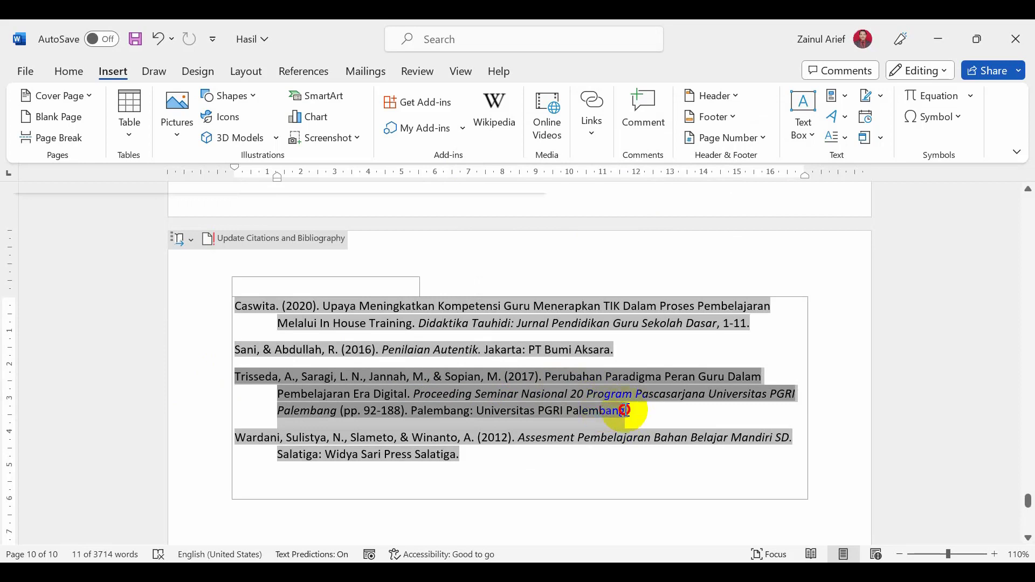
left_click(587, 132)
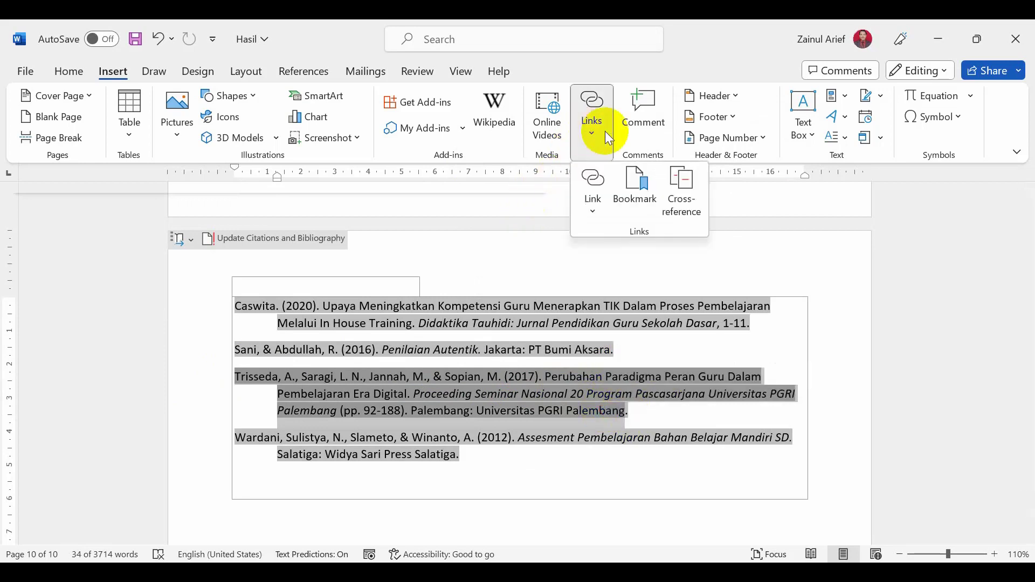
left_click(635, 182)
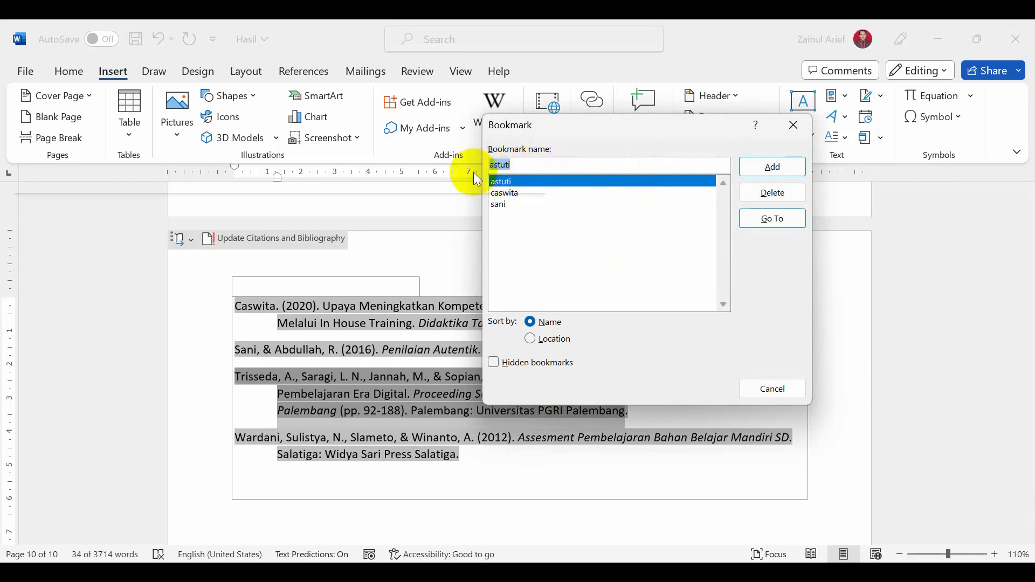
type("trisseda")
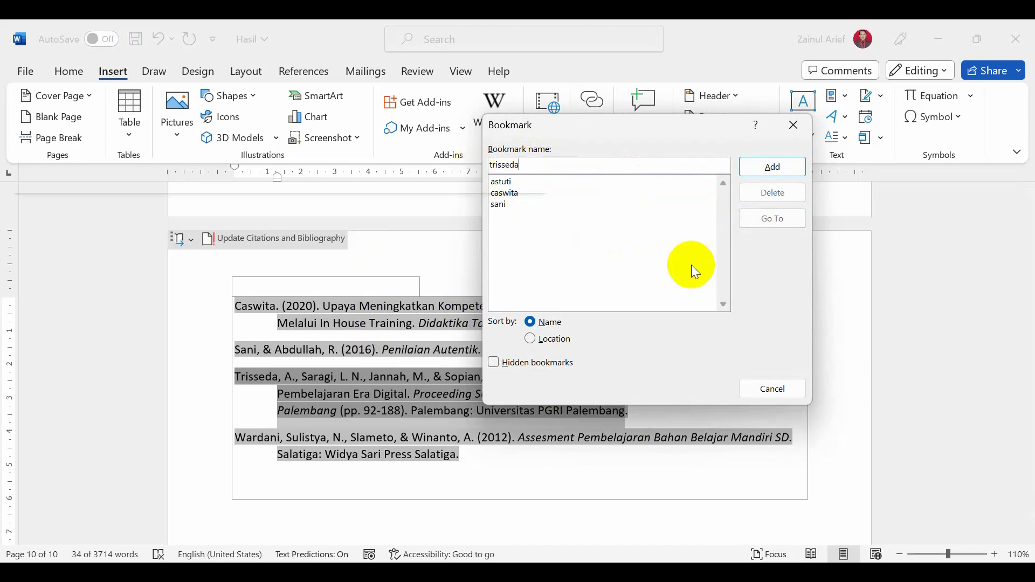
left_click(798, 162)
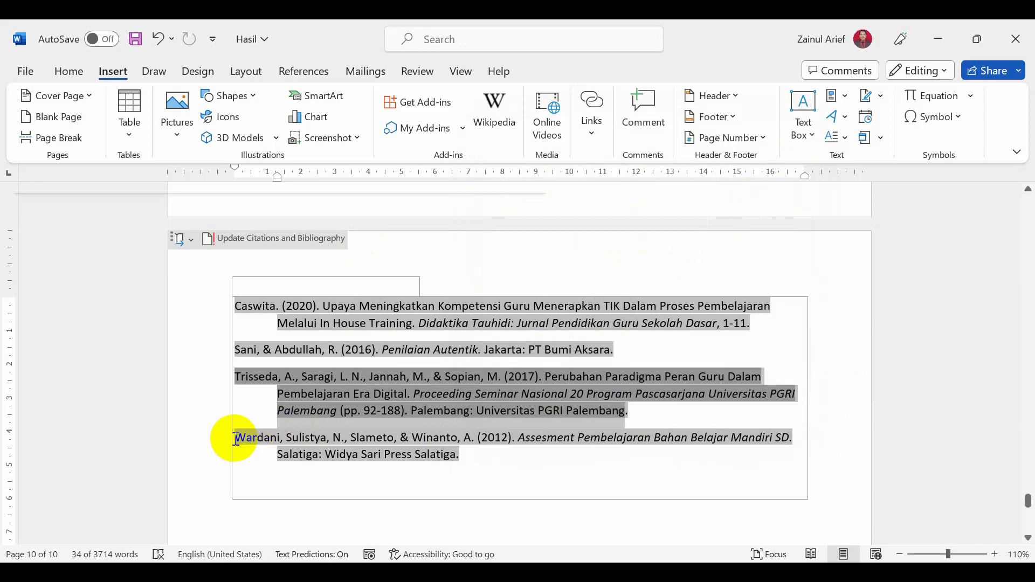
Bookmark the 2012 entry at the end of the bibliography under its first author's surname in lowercase.
left_click_drag(236, 431, 460, 460)
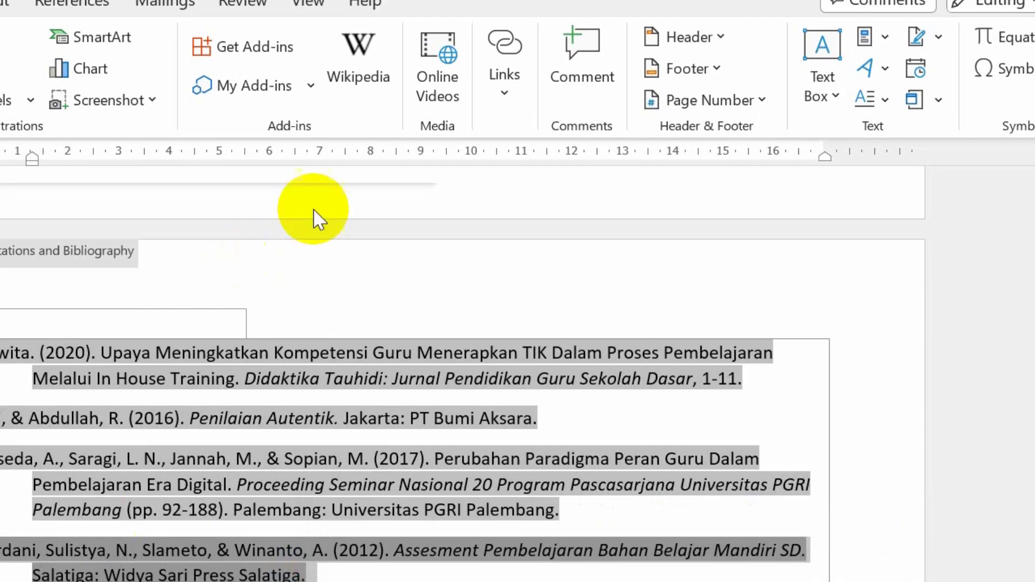
left_click(515, 95)
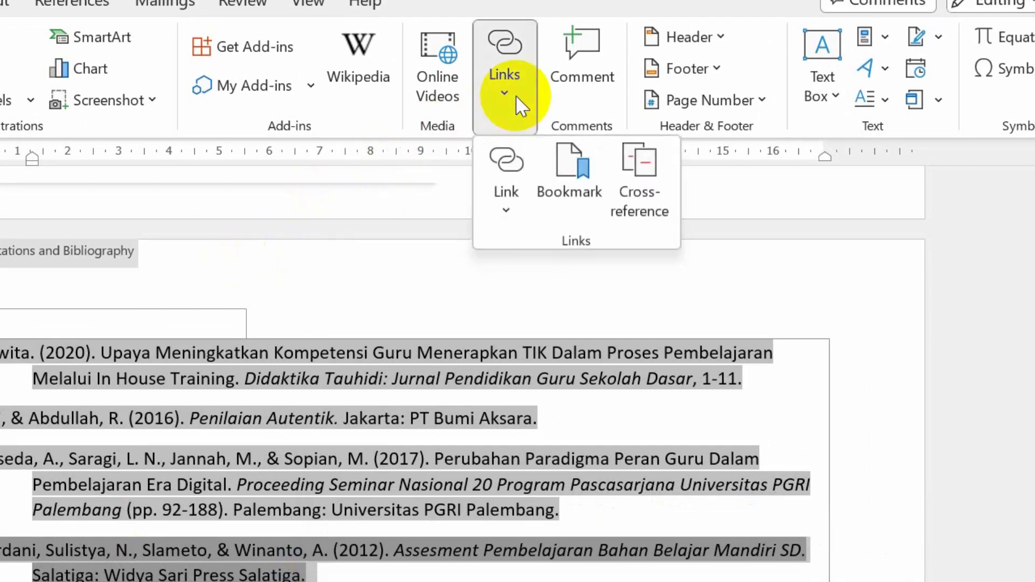
left_click(551, 195)
left_click_drag(444, 138, 337, 141)
type("wardani")
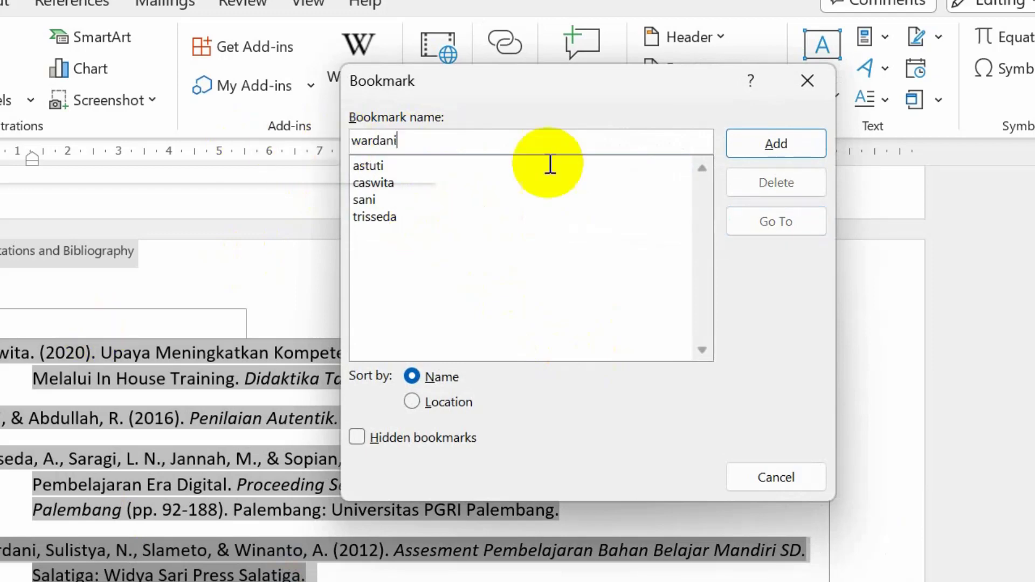
left_click(758, 145)
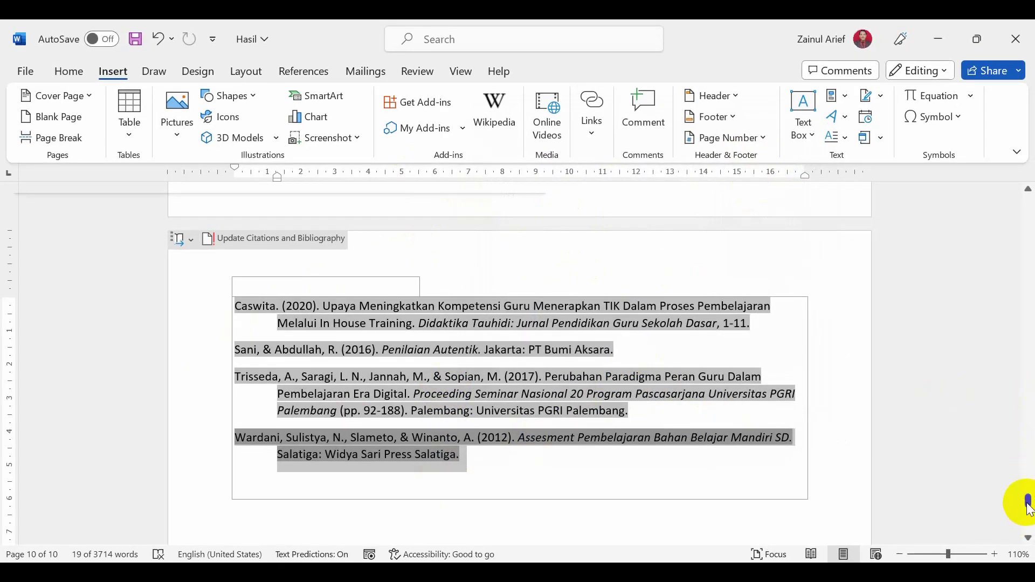
Search the document for the first three letters of the 2020 entry's author surname to locate its in-text citation.
left_click_drag(1028, 510, 1028, 212)
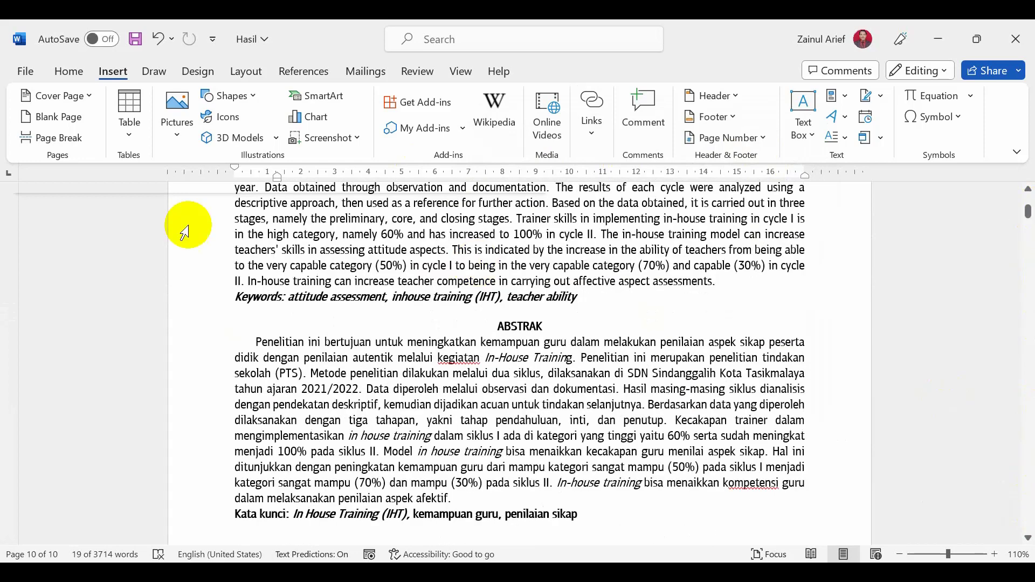
left_click(76, 75)
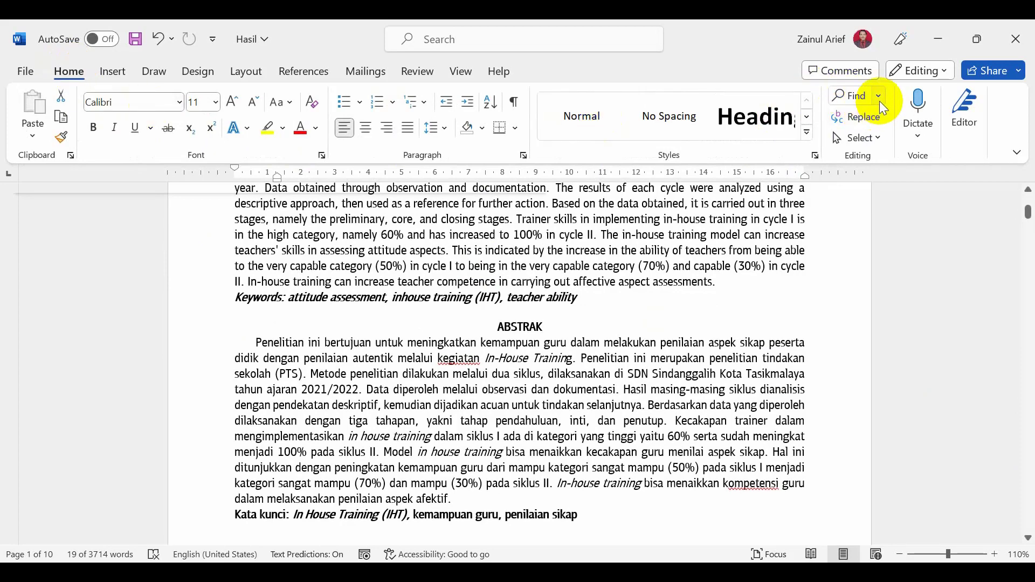
left_click(879, 101)
left_click(874, 122)
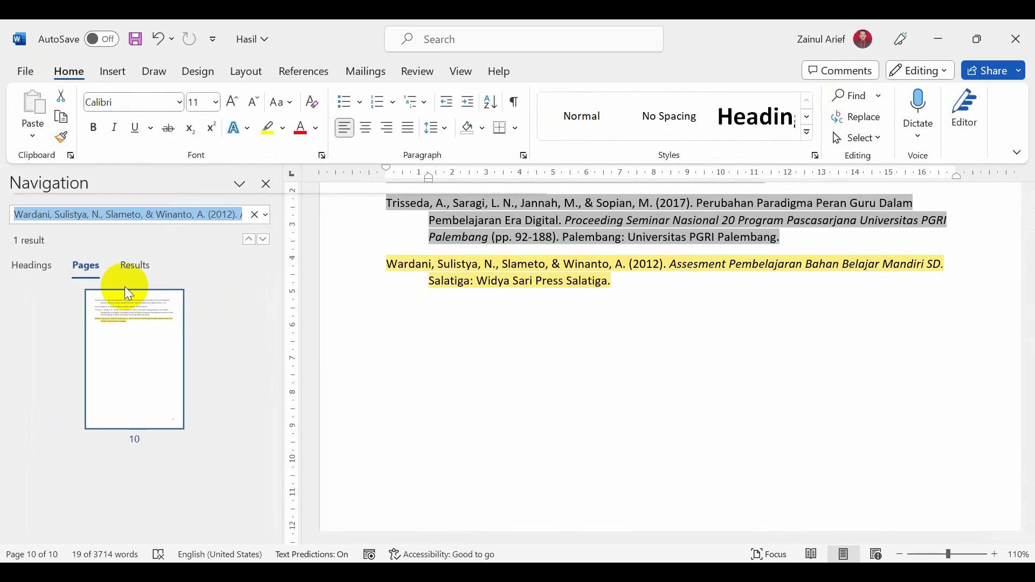
type("ca")
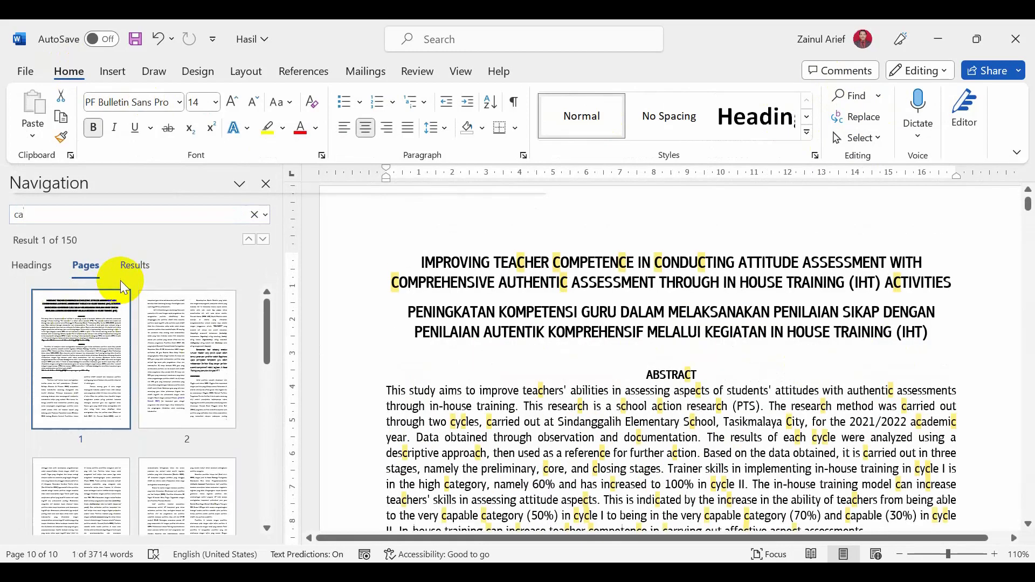
type("s")
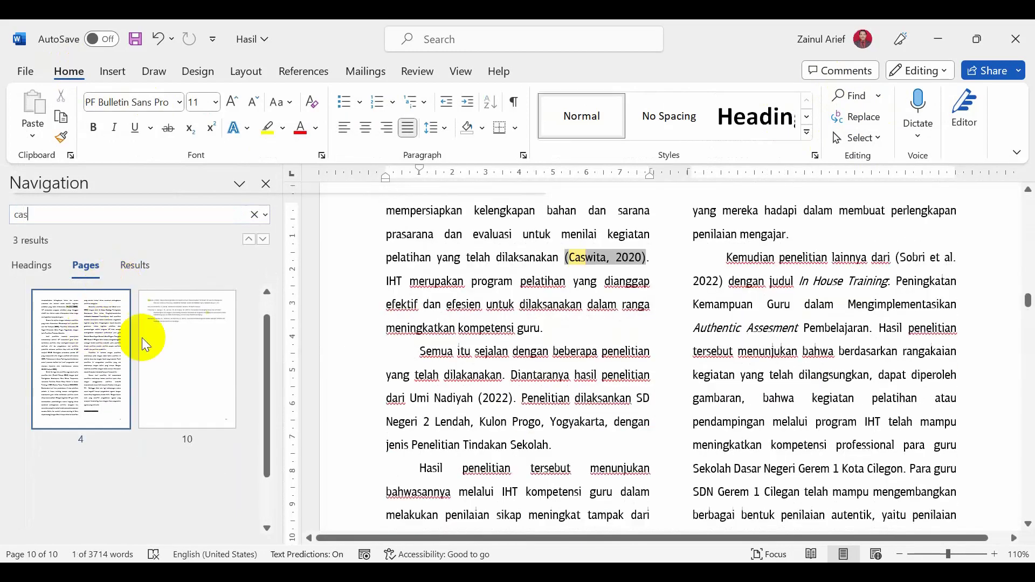
Link the 2020 in-text citation on page 4 to the bookmark named after its author.
left_click(567, 257)
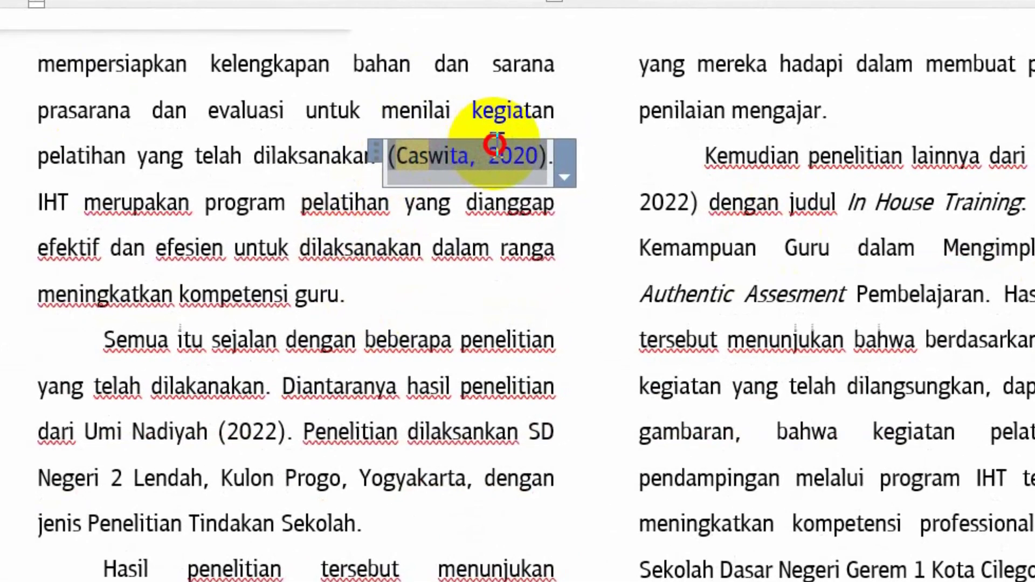
left_click_drag(501, 169, 555, 144)
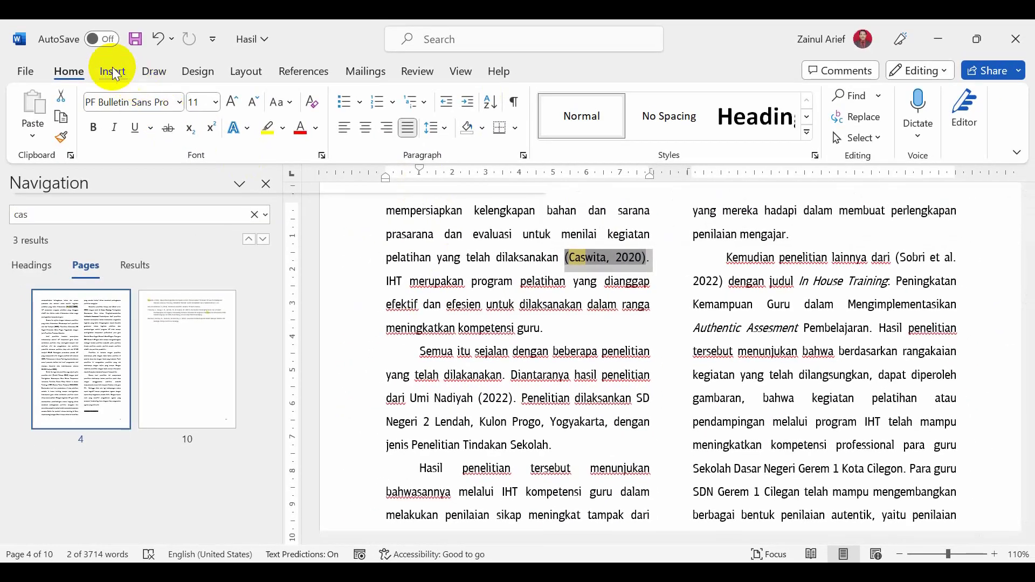
left_click(113, 72)
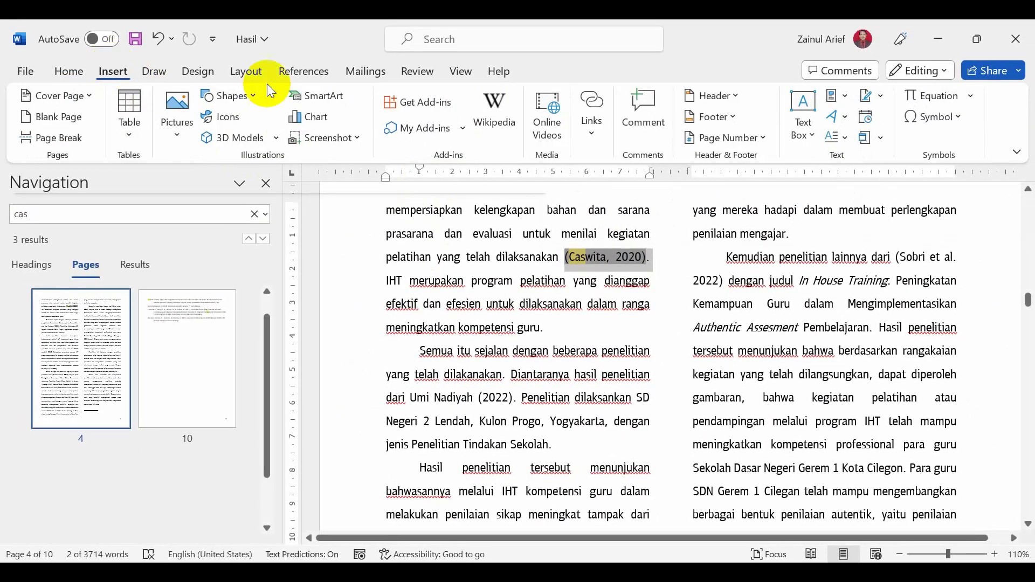
left_click(587, 132)
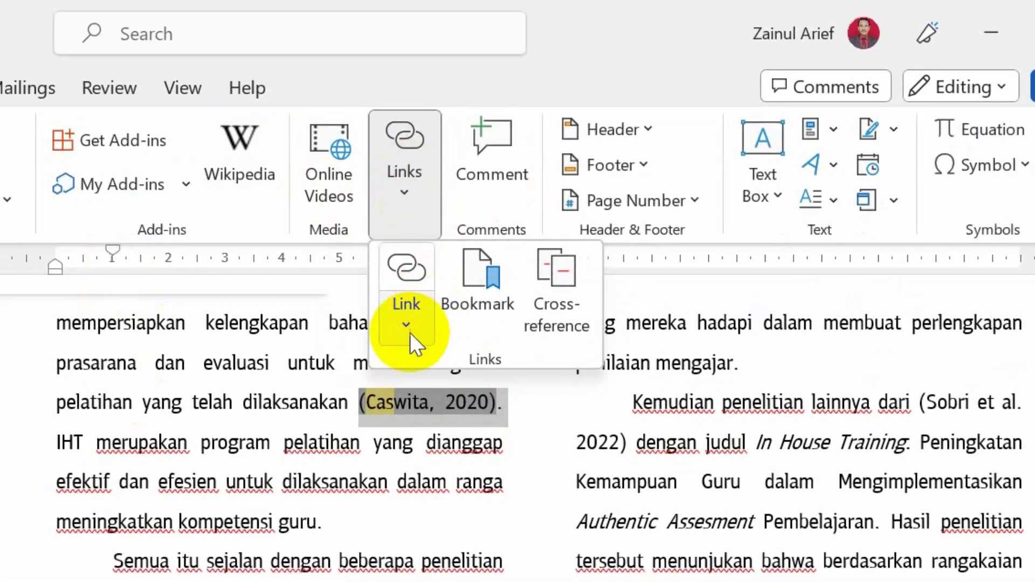
left_click(407, 326)
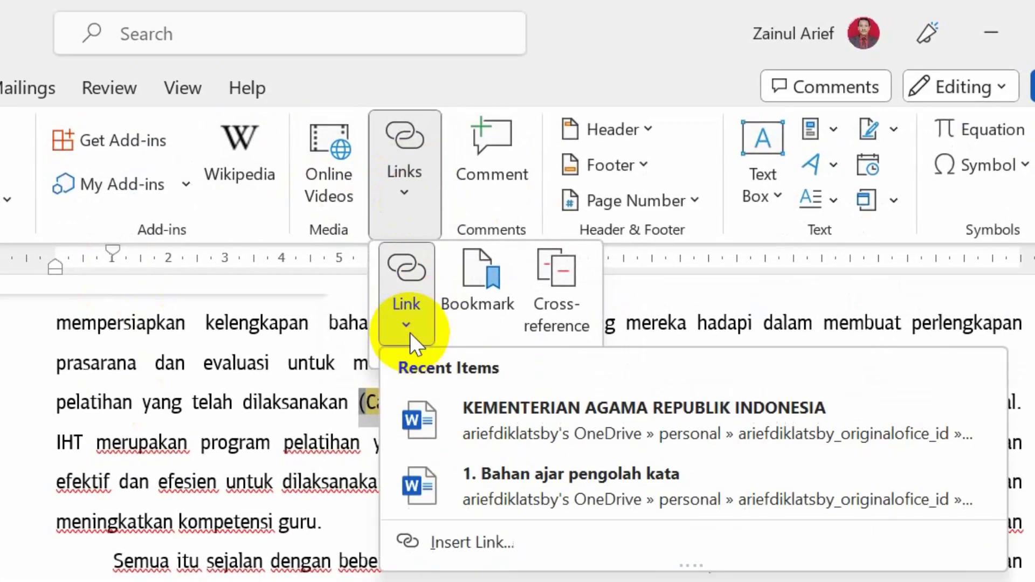
left_click(490, 547)
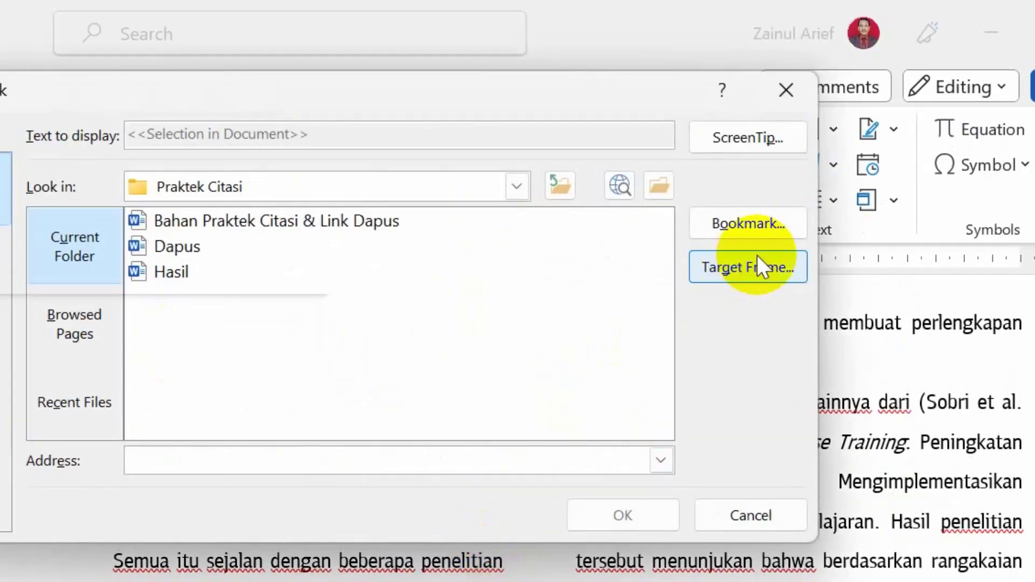
left_click(781, 225)
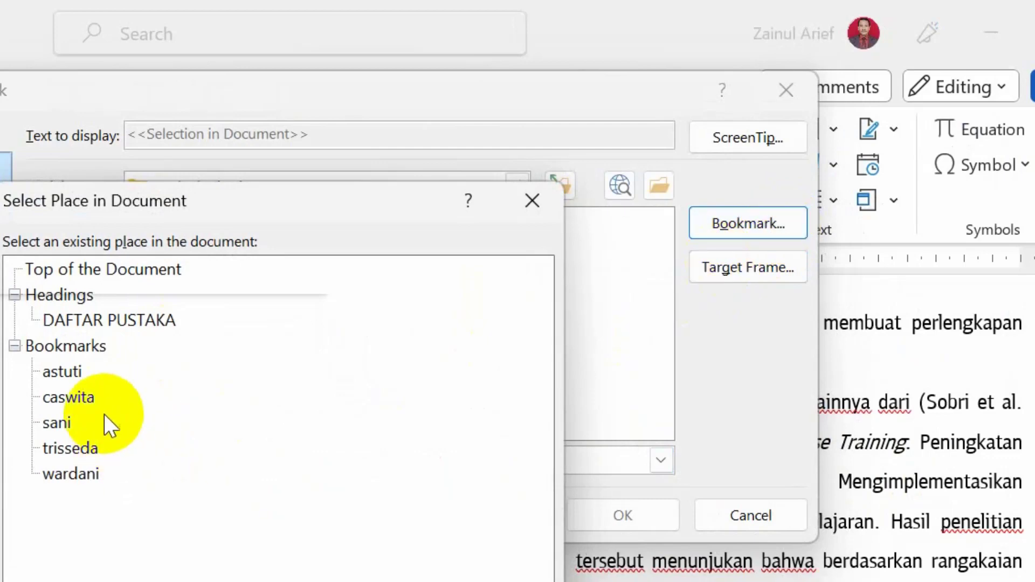
left_click(87, 397)
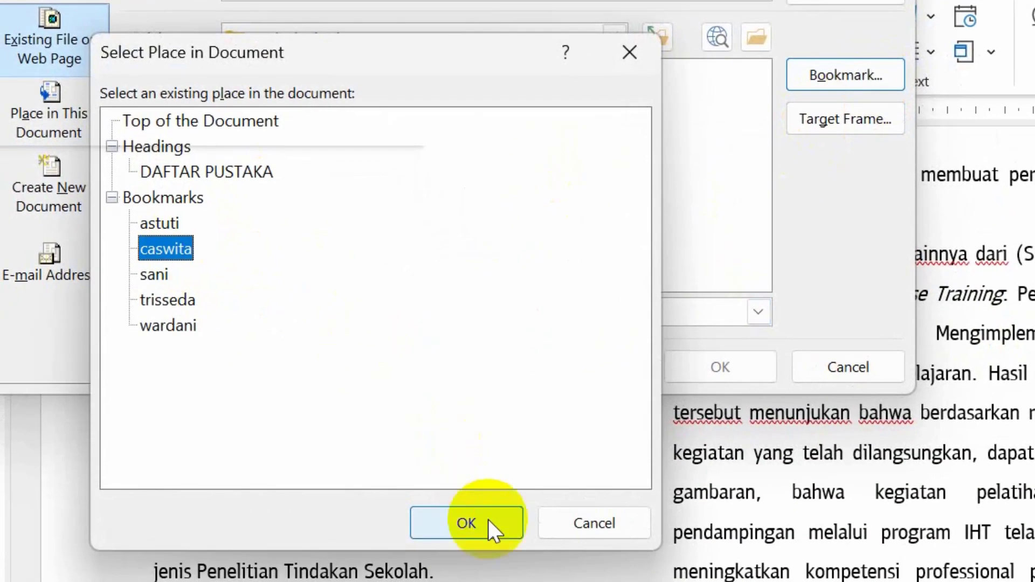
left_click(467, 523)
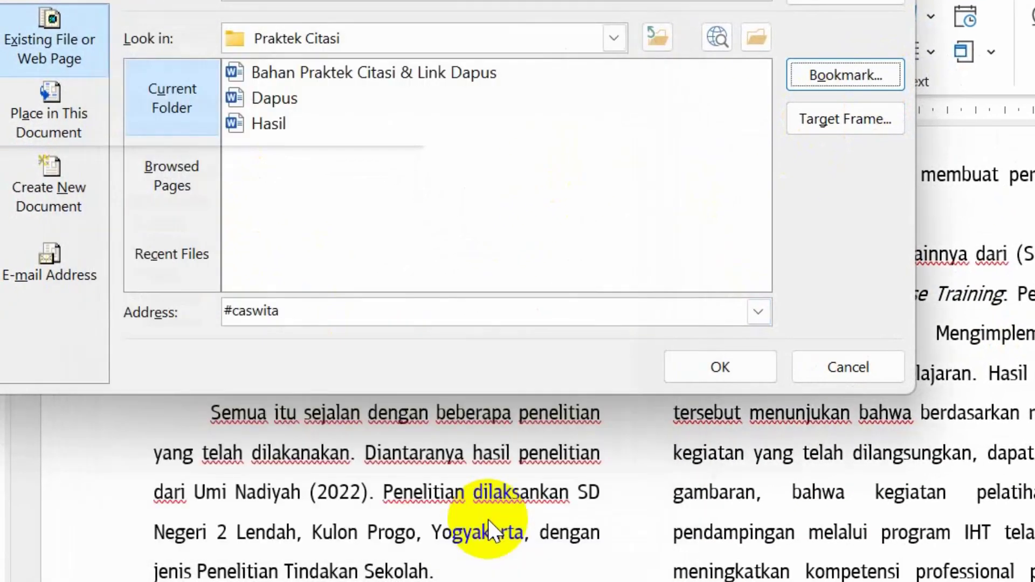
left_click(731, 366)
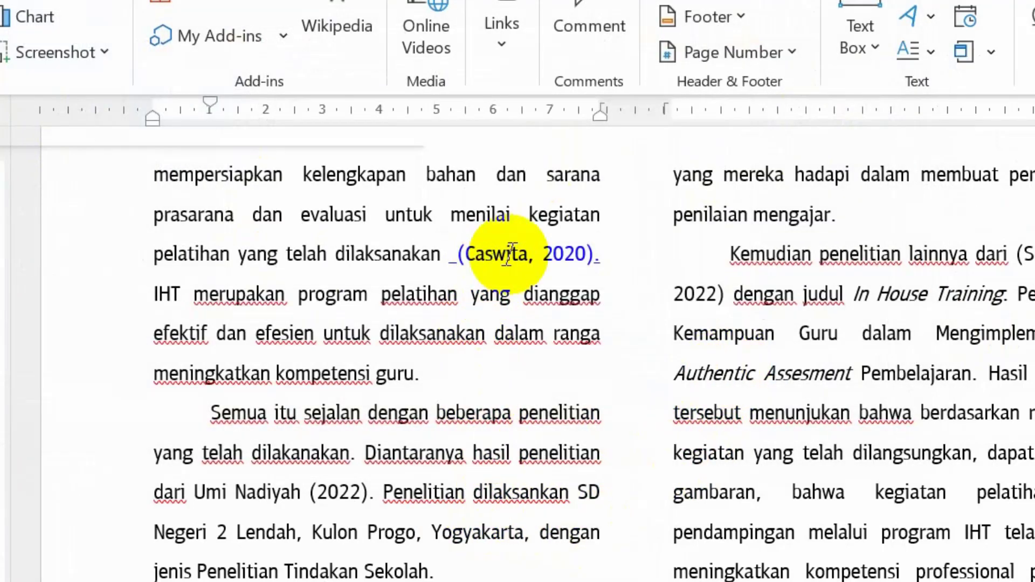
left_click(445, 269)
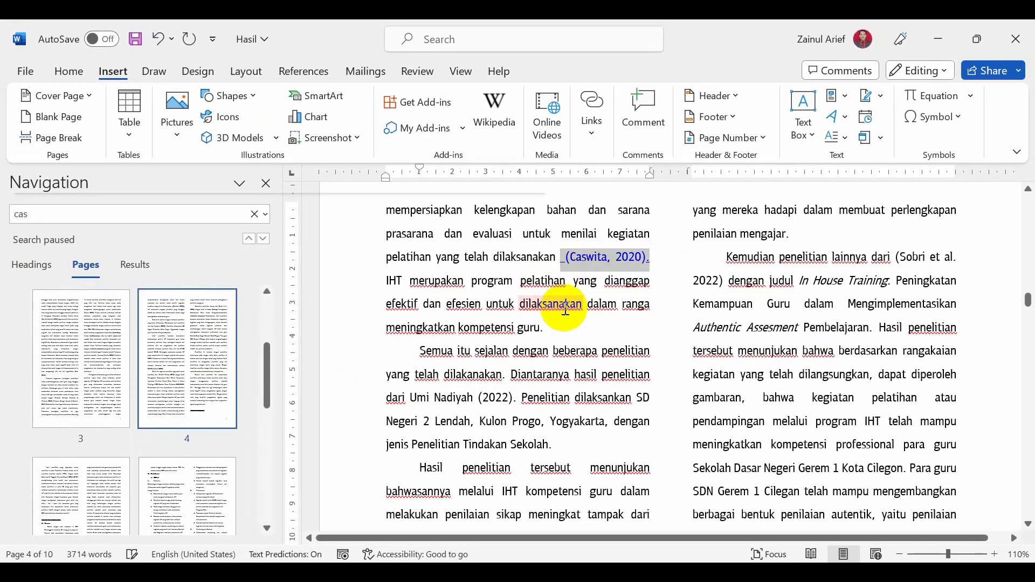
left_click(618, 303)
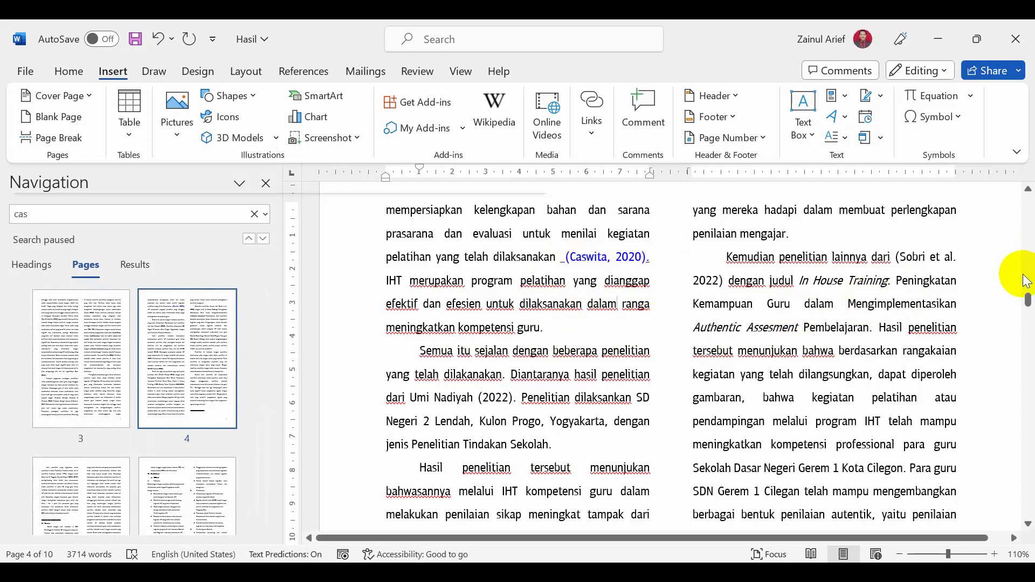
Look over the bibliography entries and page thumbnails, and search the document for the full surname of the 2020 entry's author.
left_click_drag(1027, 304, 1023, 475)
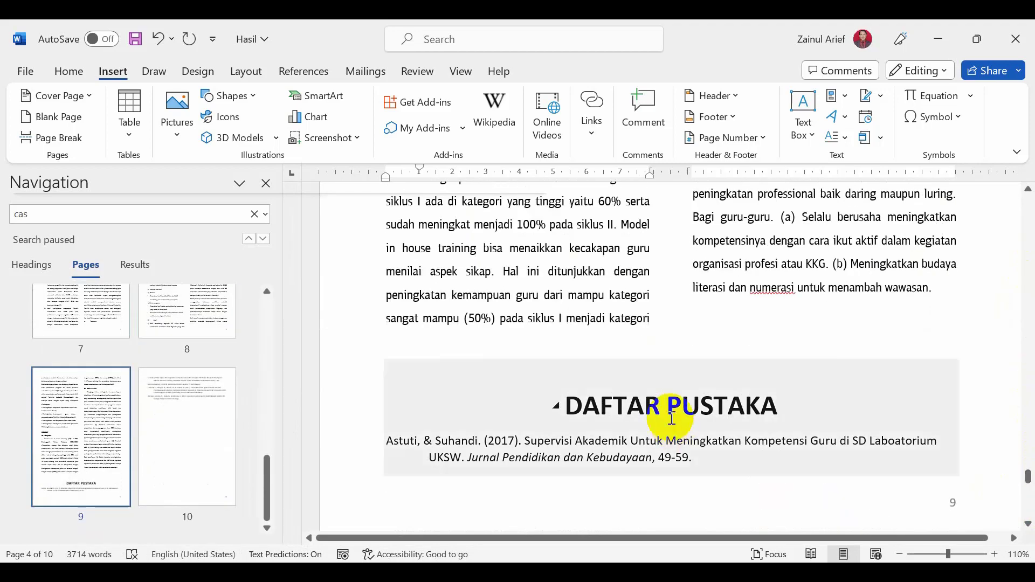
scroll(672, 415, "down", 5)
scroll(671, 417, "down", 3)
scroll(672, 417, "up", 2)
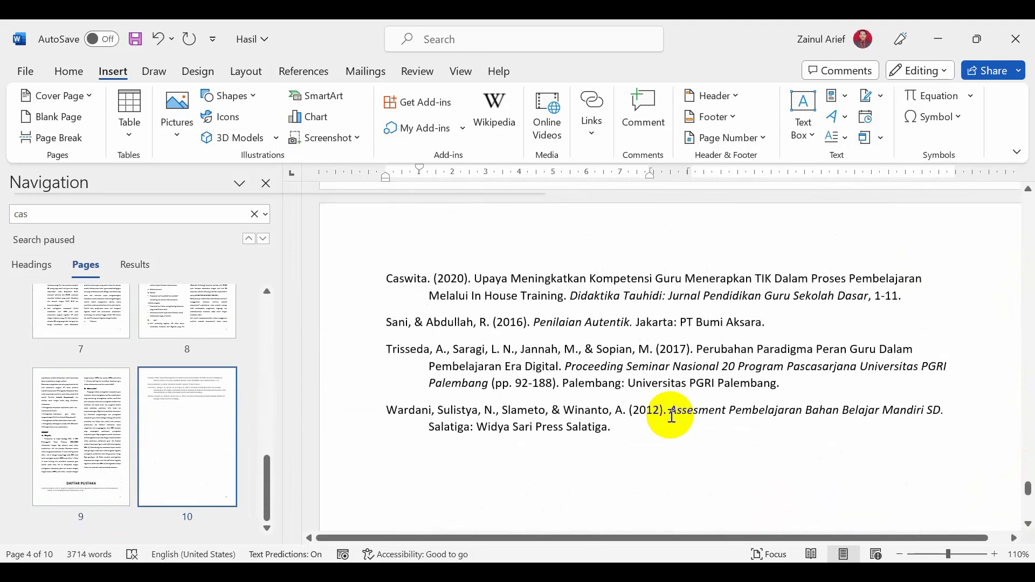
left_click(14, 218)
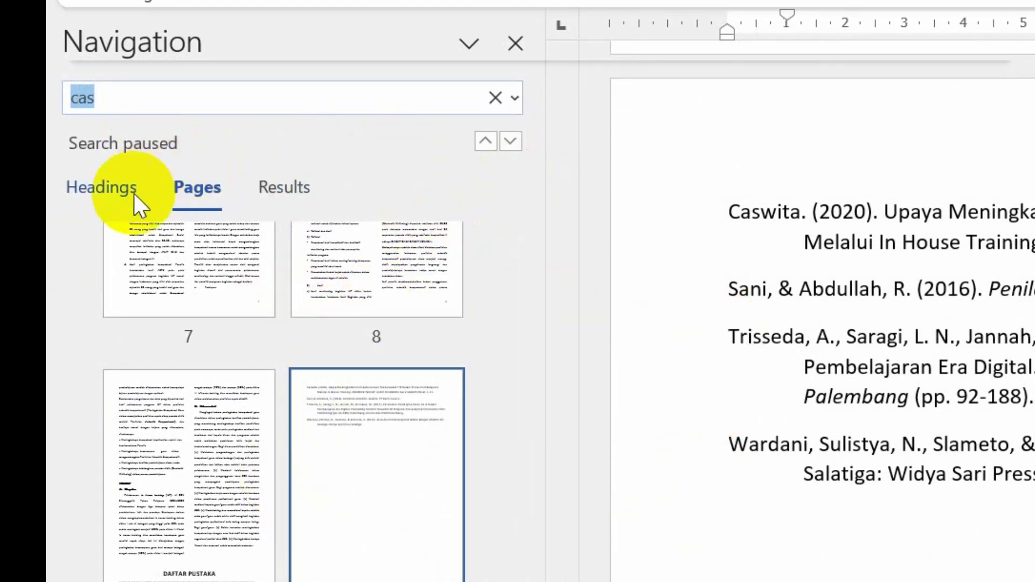
scroll(237, 329, "up", 5)
scroll(240, 316, "up", 2)
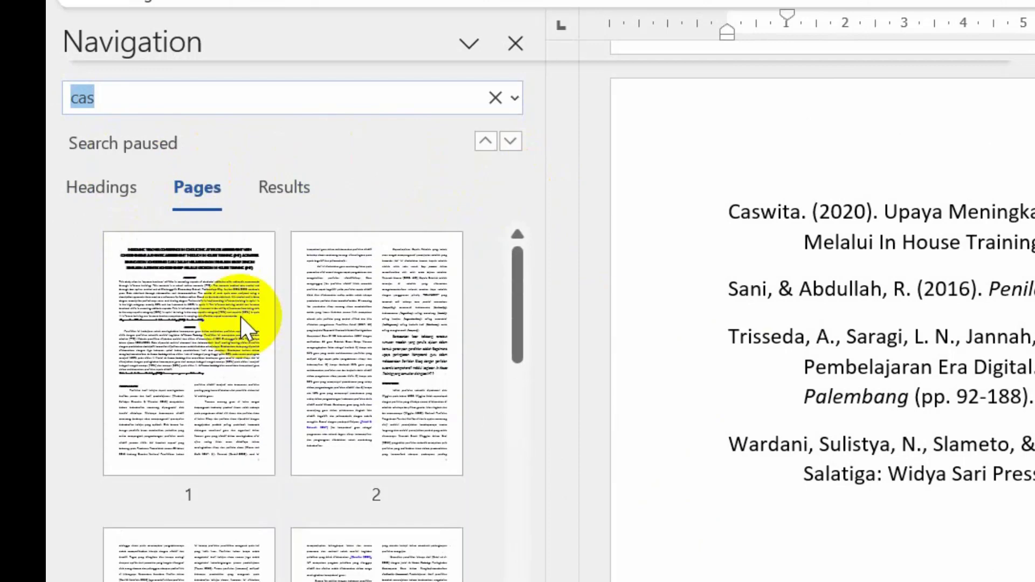
scroll(242, 316, "down", 4)
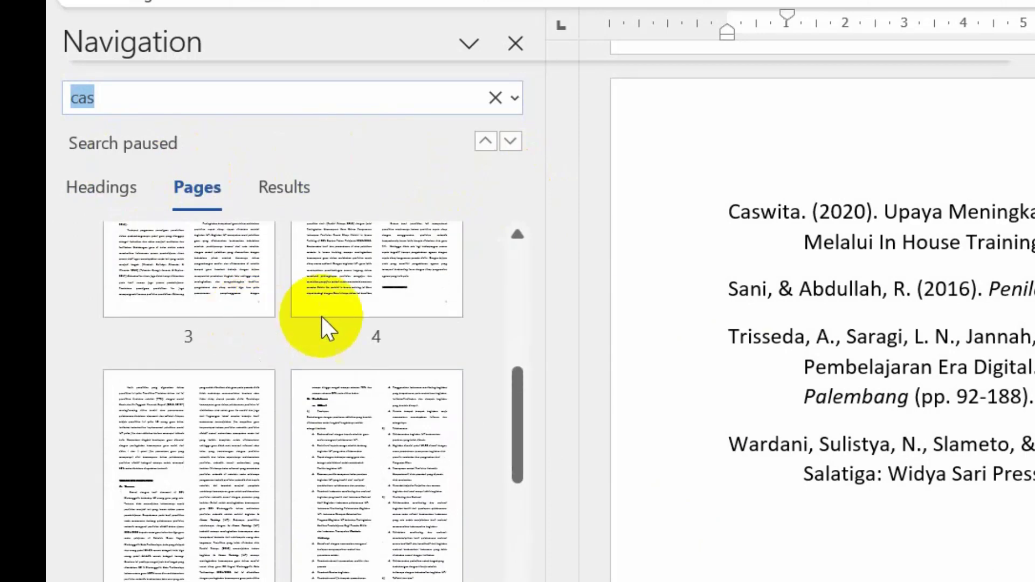
scroll(348, 316, "up", 3)
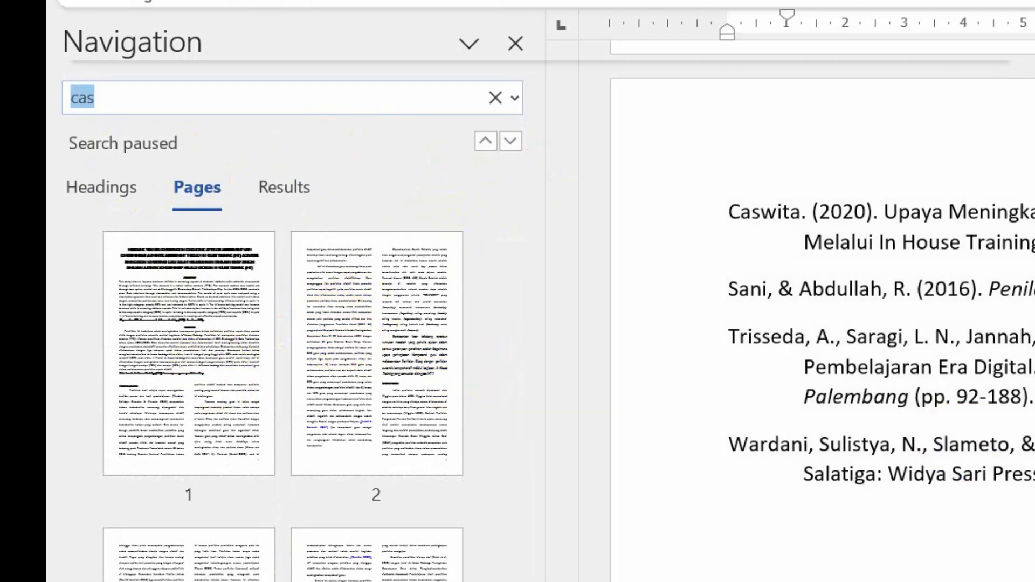
scroll(823, 312, "up", 20)
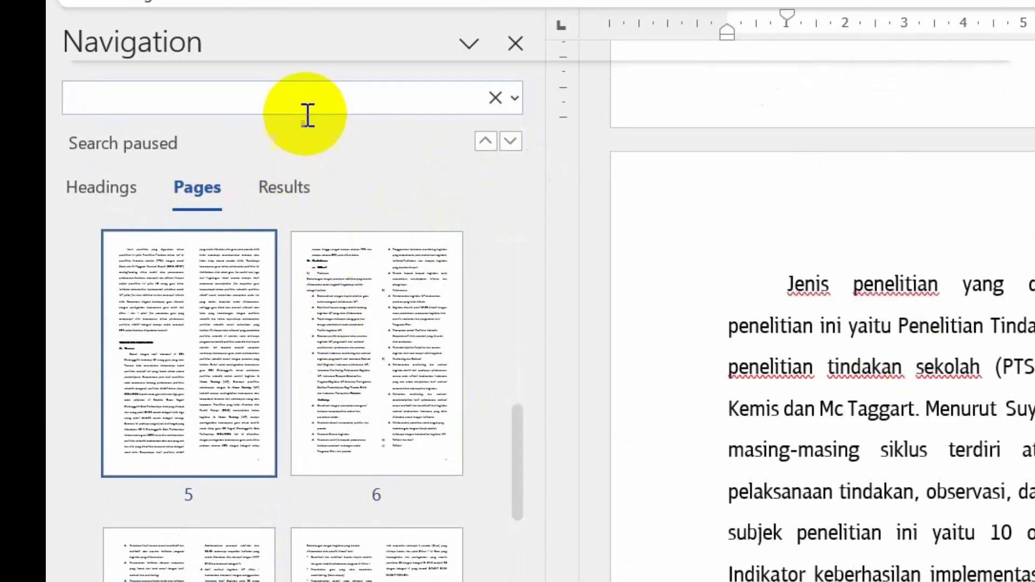
left_click(320, 97)
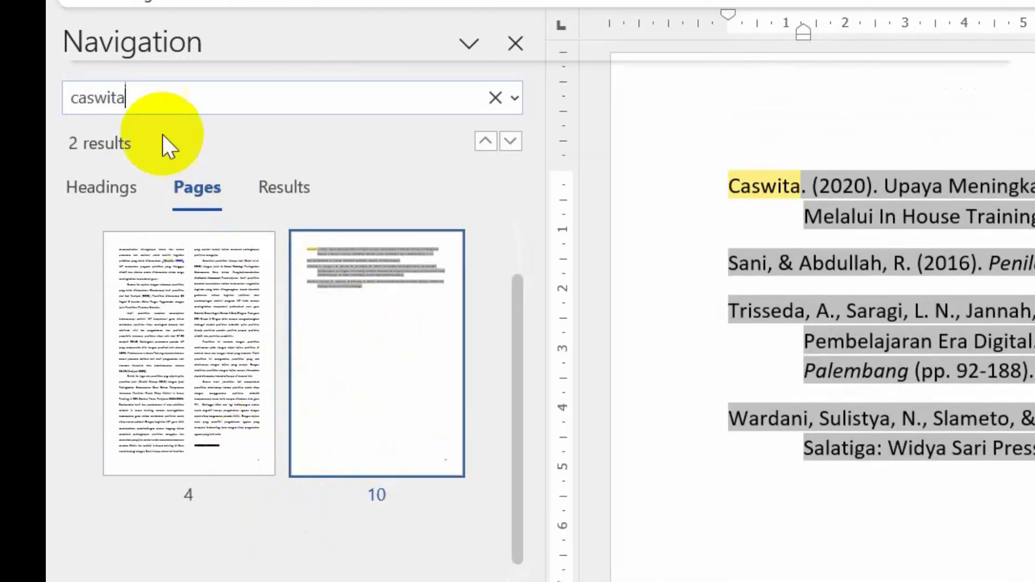
Search the document for the first author's surname of the 2016 Penilaian Autentik entry and go to its citation at the end of page 2.
left_click_drag(151, 97, 49, 96)
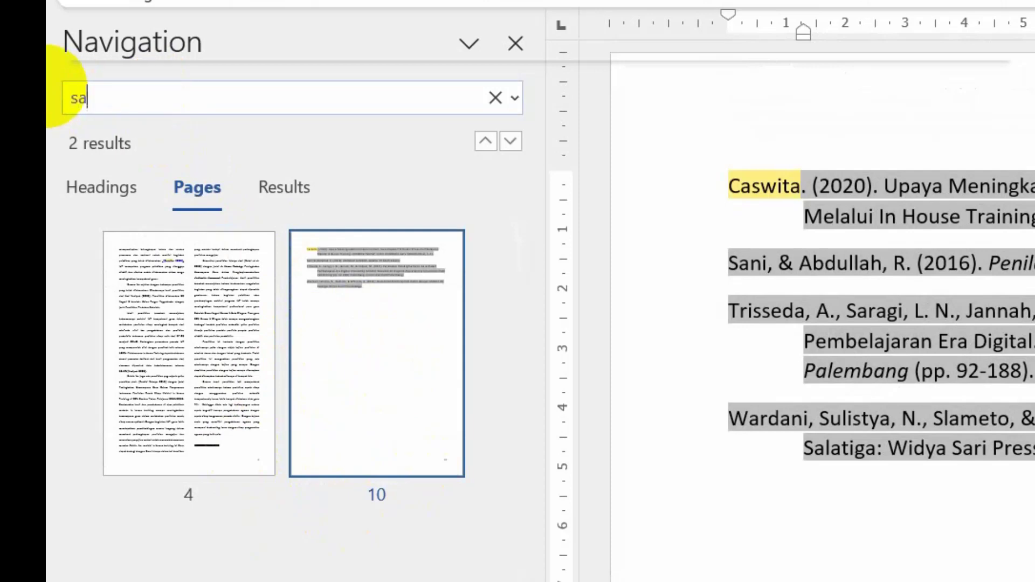
type("sani")
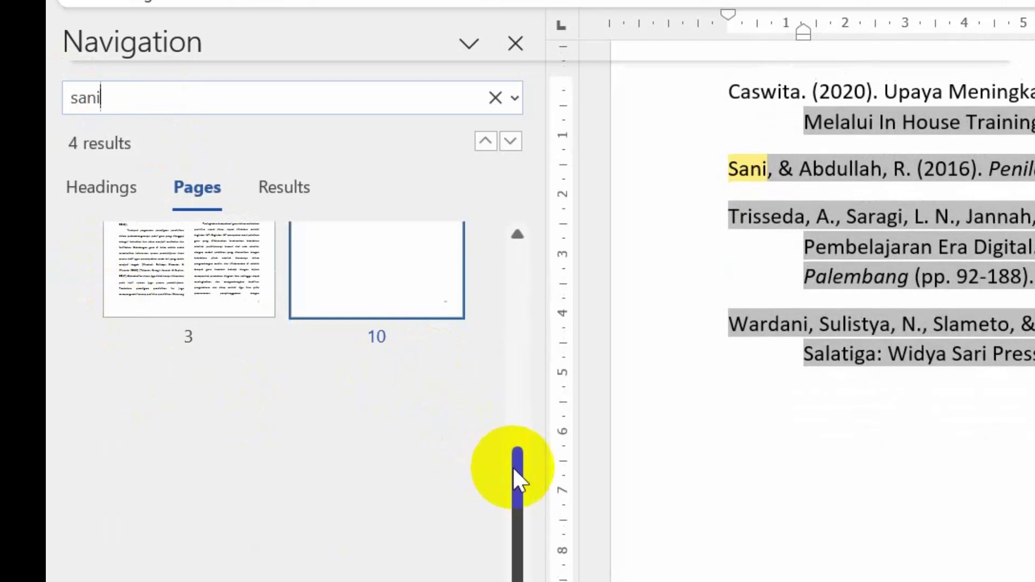
left_click_drag(512, 468, 493, 250)
scroll(478, 441, "down", 3)
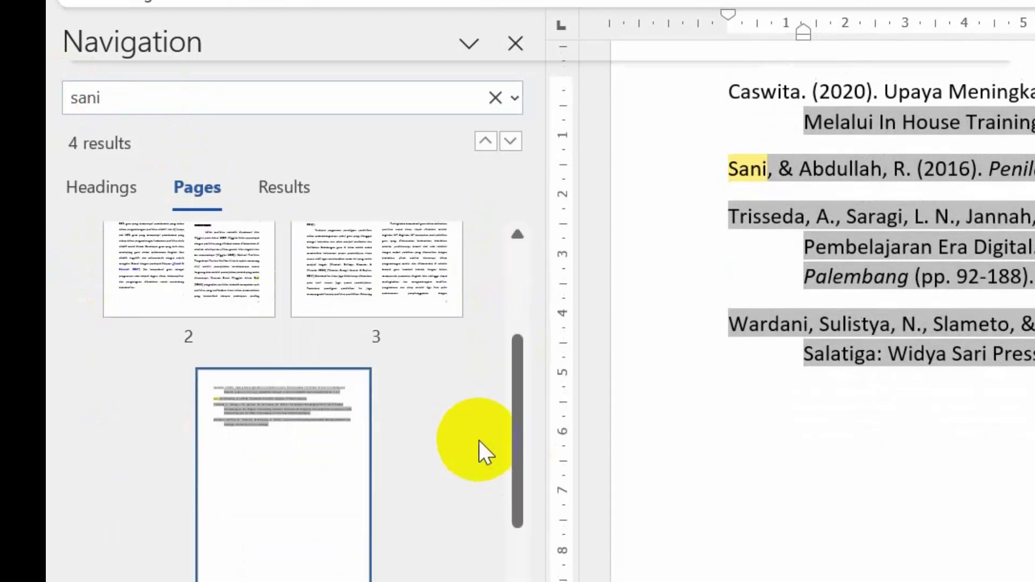
scroll(479, 441, "up", 3)
scroll(358, 555, "down", 3)
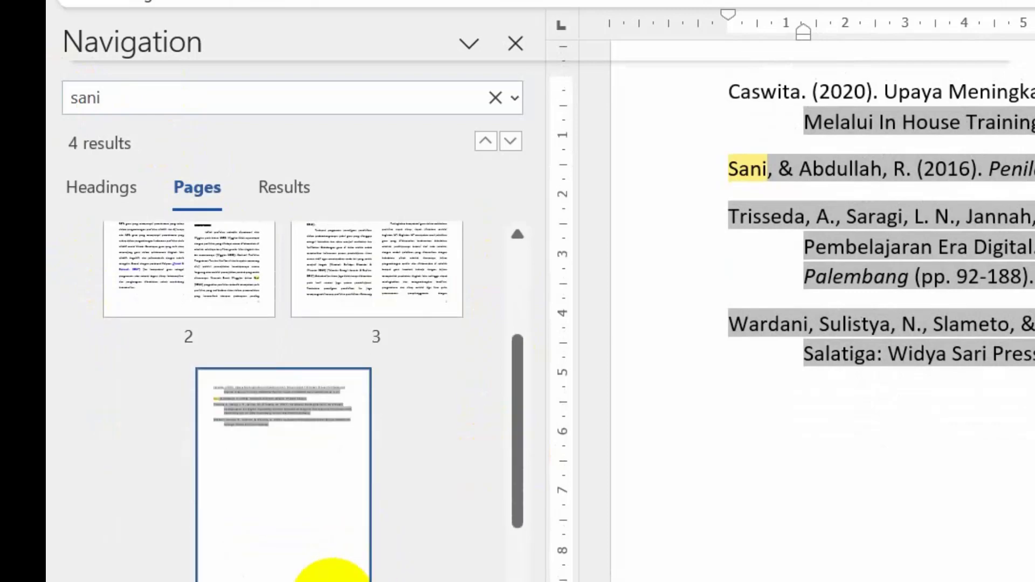
scroll(351, 546, "up", 3)
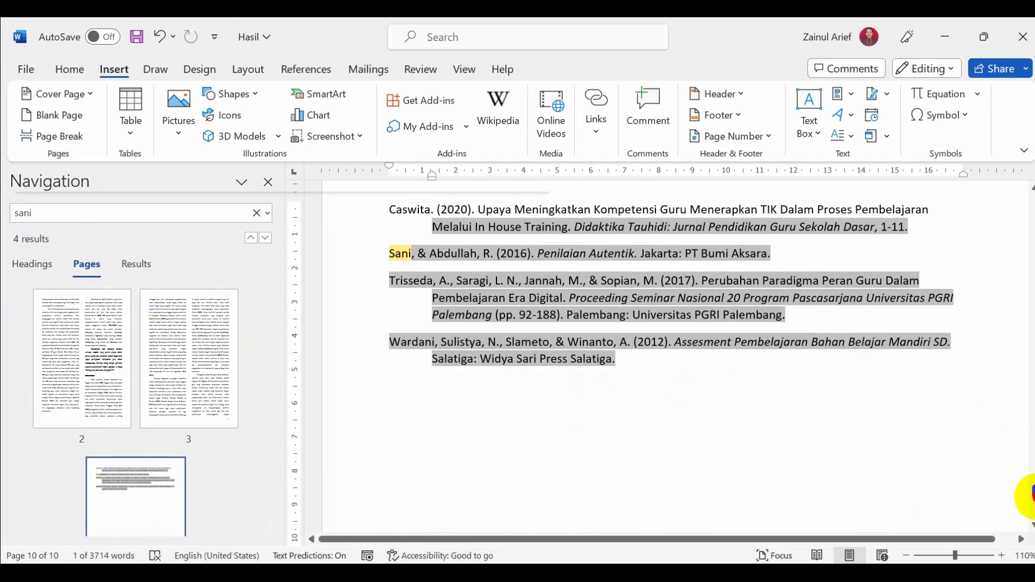
left_click_drag(1024, 492, 1024, 237)
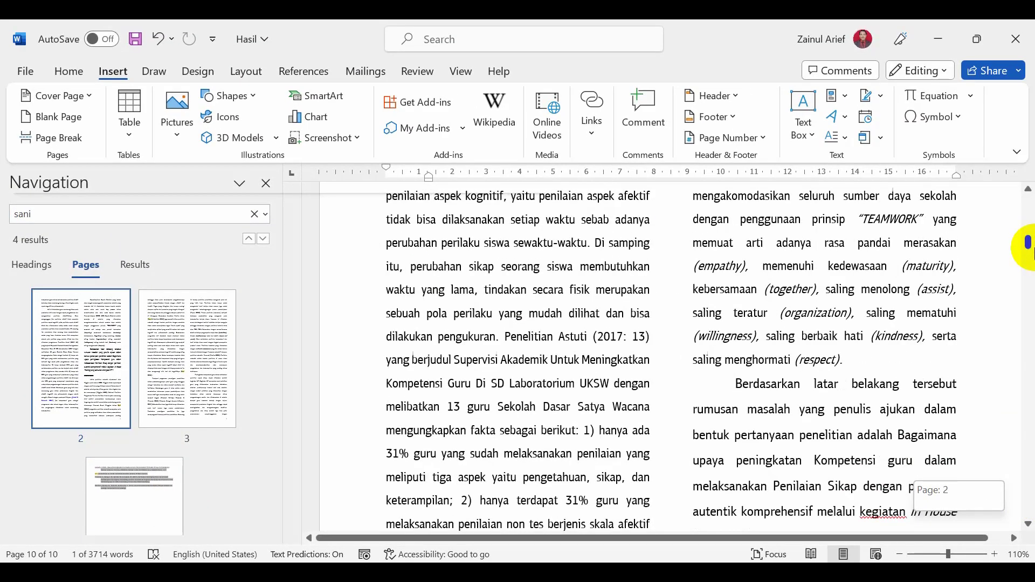
left_click(99, 334)
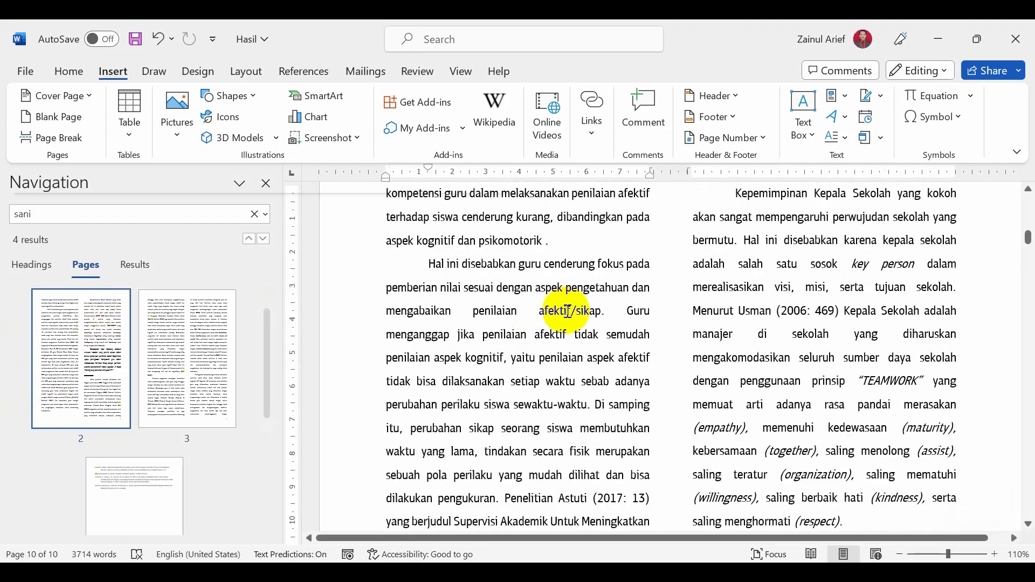
scroll(582, 312, "up", 3)
scroll(581, 312, "down", 8)
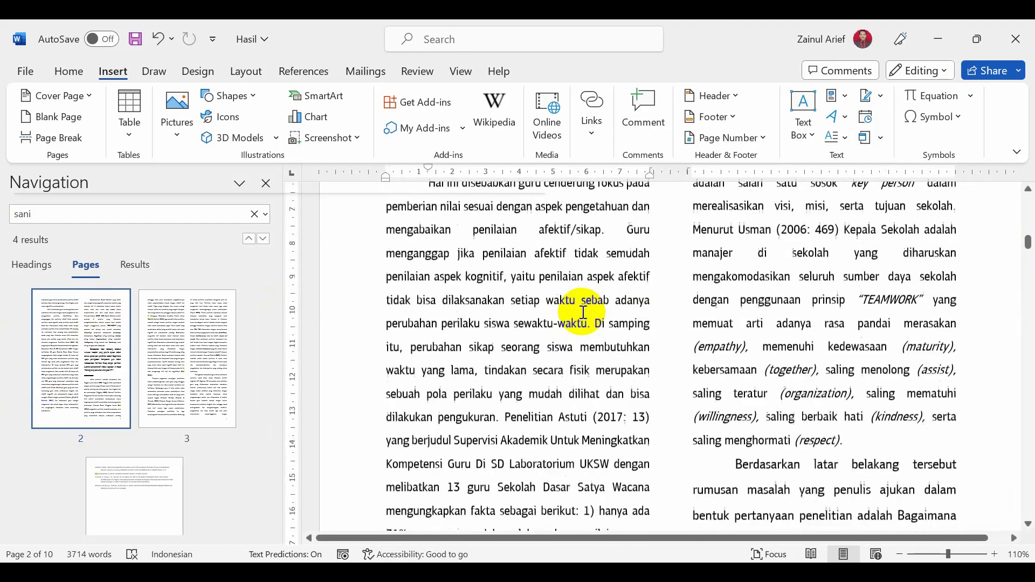
scroll(583, 313, "down", 3)
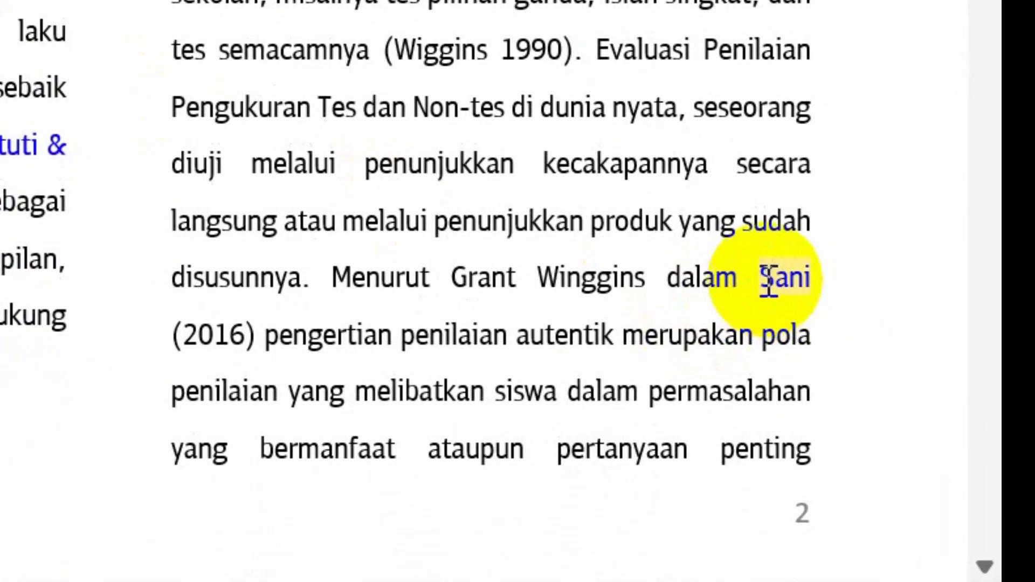
Link the 2016 citation in the KAJIAN TEORI section on page 2 to the bookmark named after its first author.
left_click(757, 281)
left_click_drag(757, 282, 260, 327)
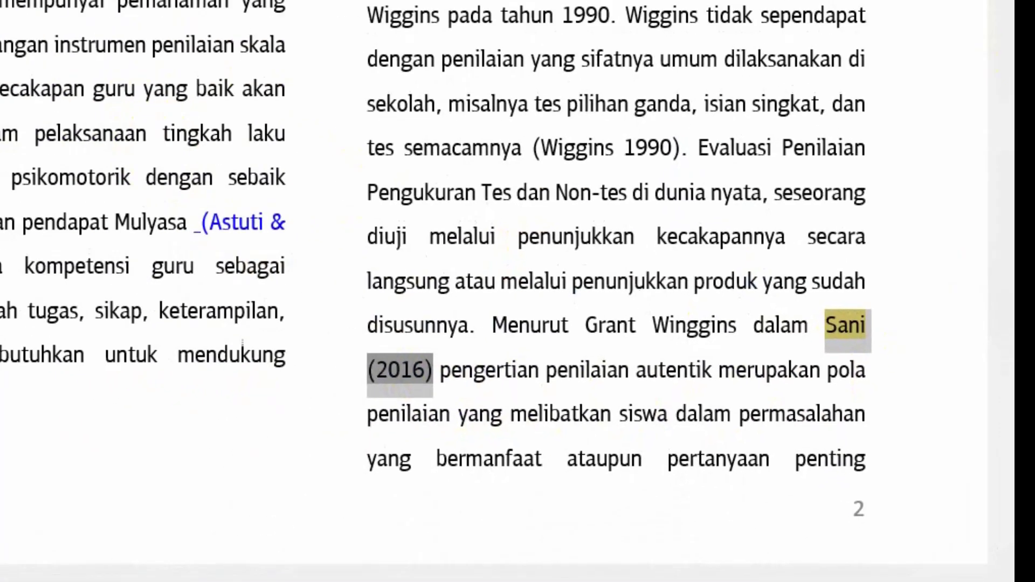
left_click(591, 116)
left_click(603, 209)
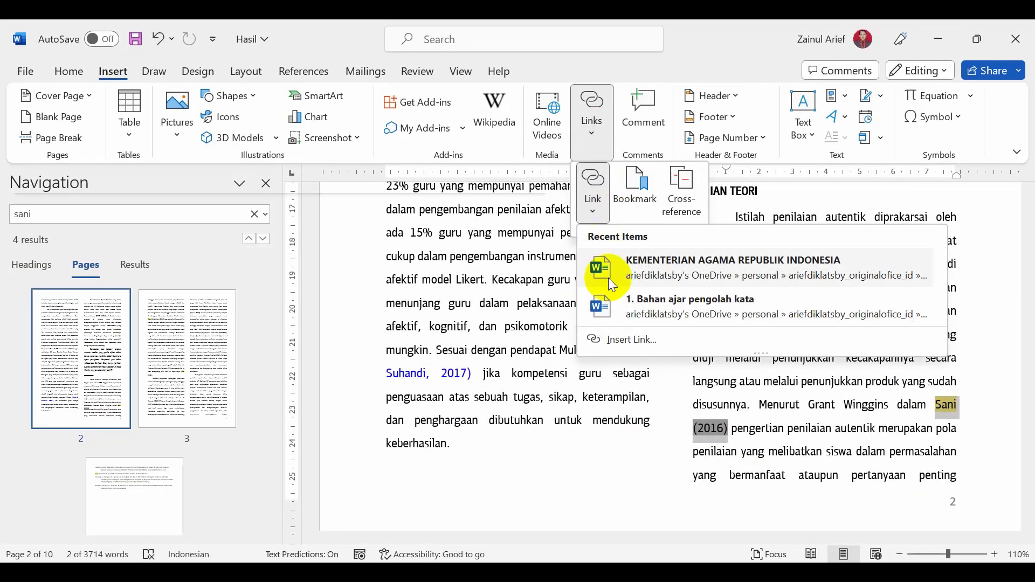
left_click(608, 338)
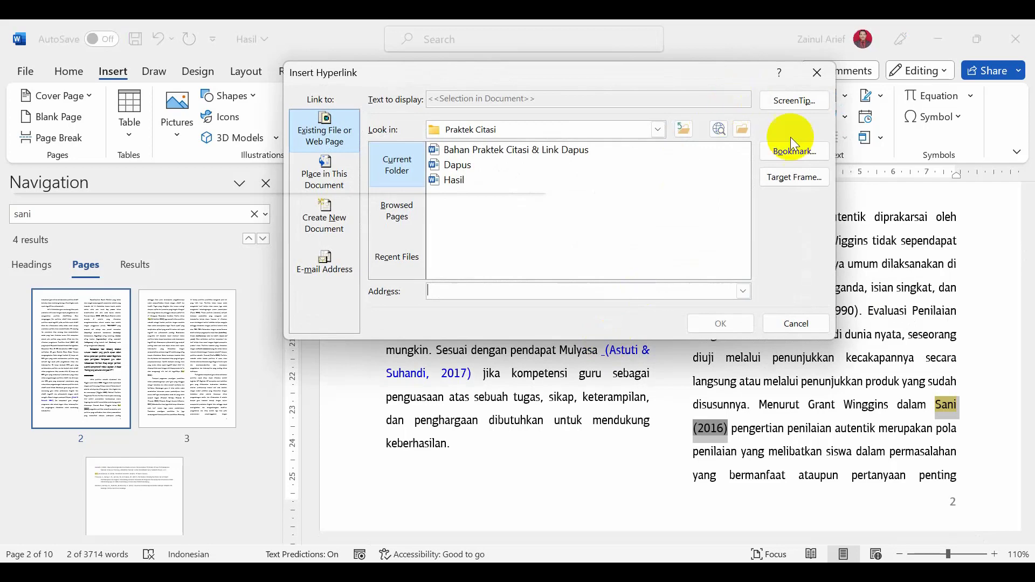
left_click(795, 151)
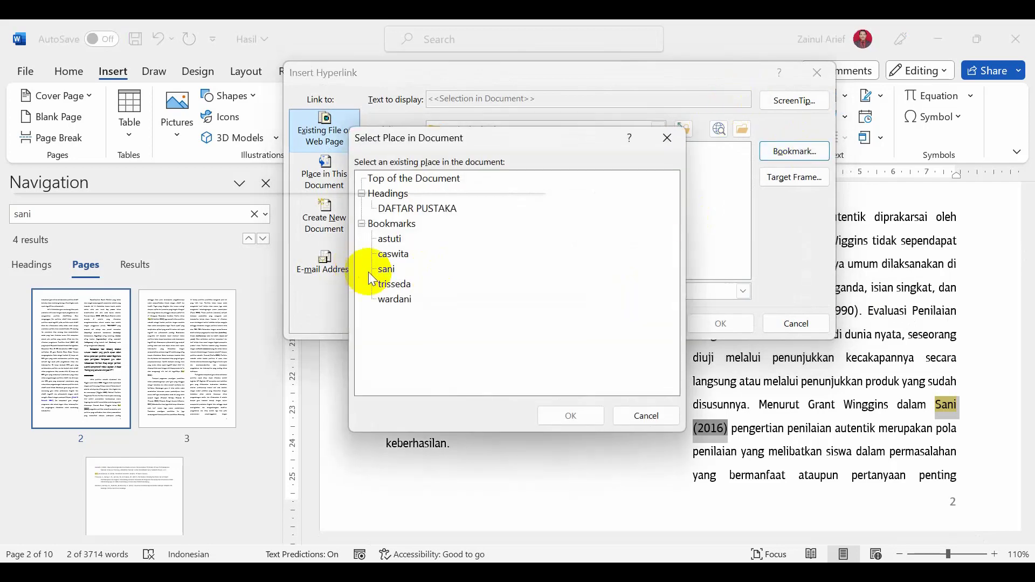
left_click(583, 423)
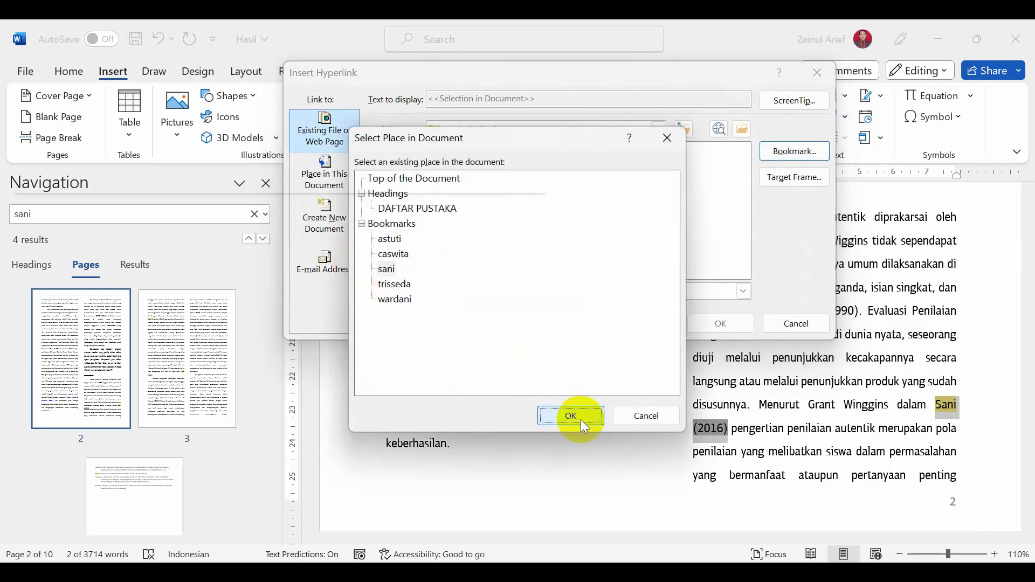
left_click(721, 324)
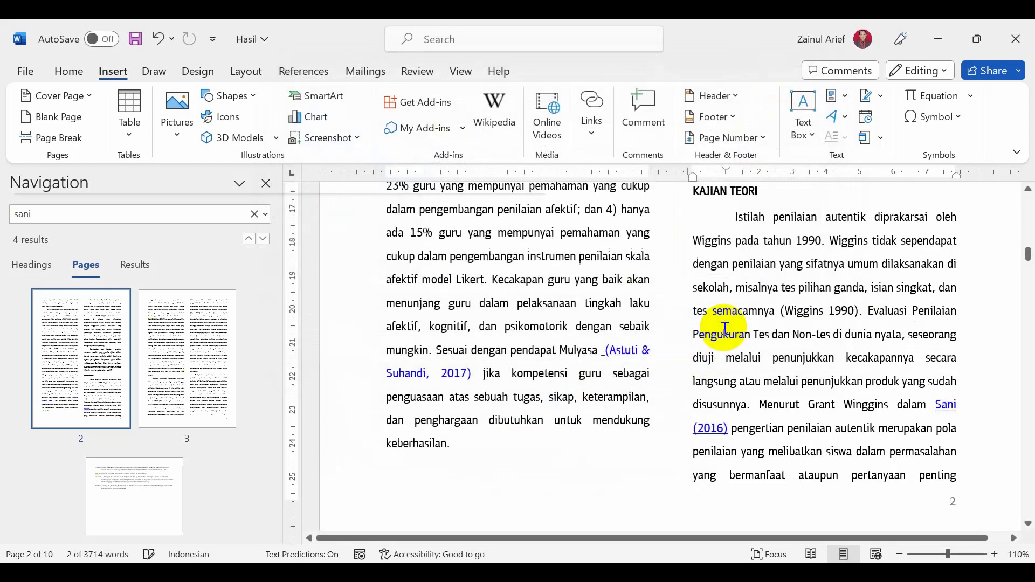
Look through the page thumbnails and pages 2 and 3 for further in-text citations of the 2016 Penilaian Autentik entry.
scroll(169, 419, "down", 1)
scroll(169, 419, "up", 2)
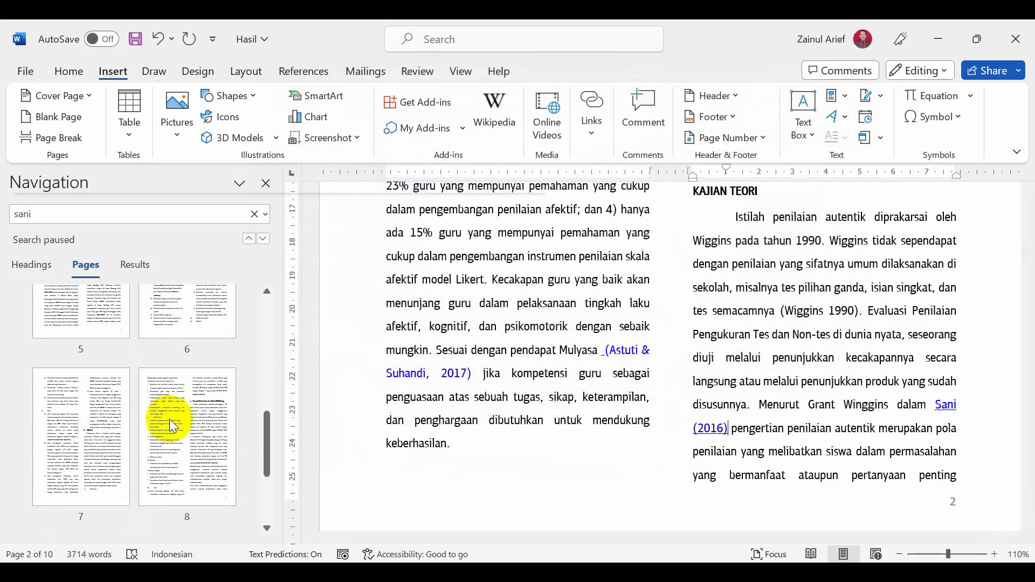
scroll(171, 416, "down", 5)
scroll(172, 416, "up", 2)
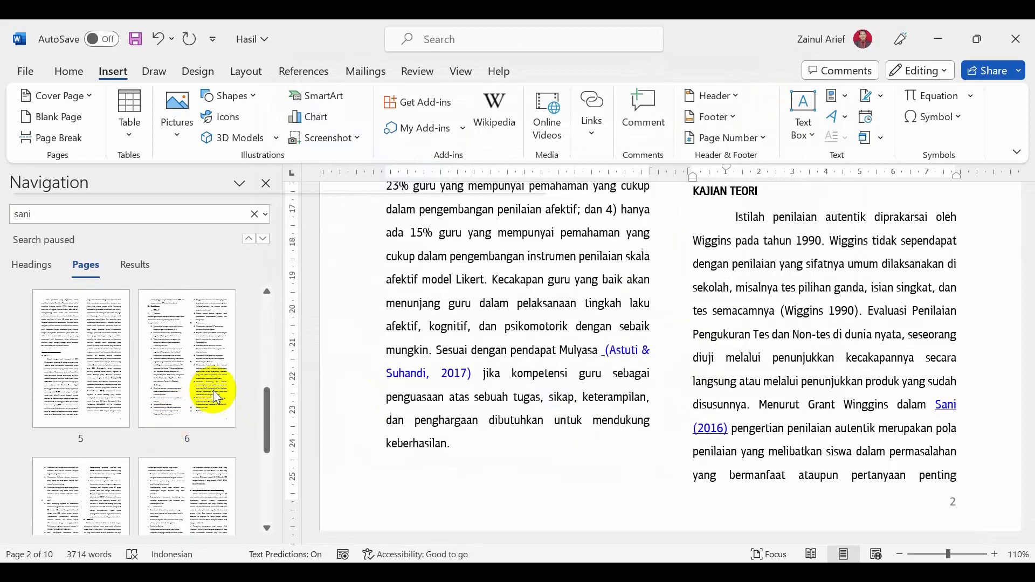
scroll(101, 395, "up", 3)
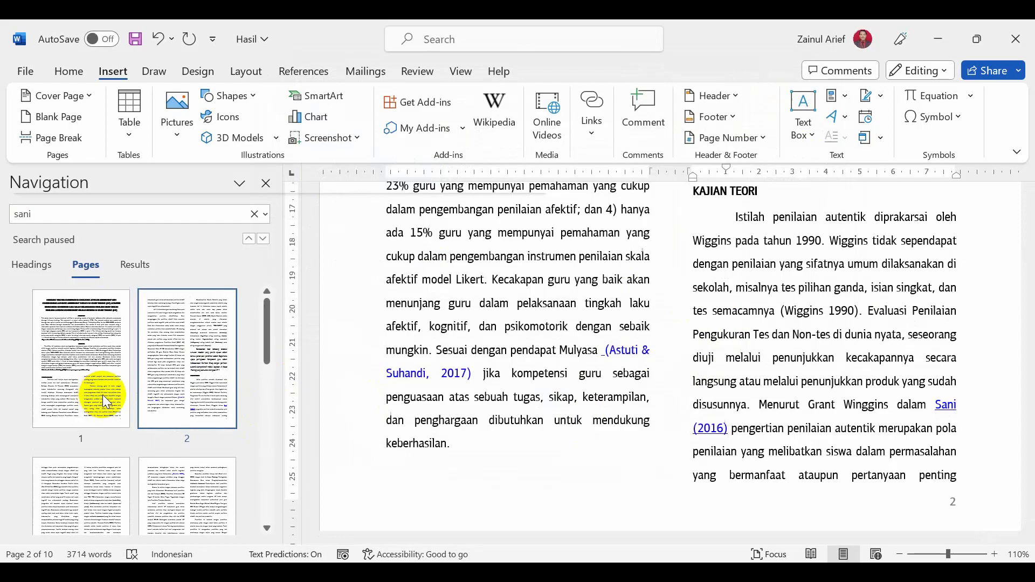
left_click(102, 394)
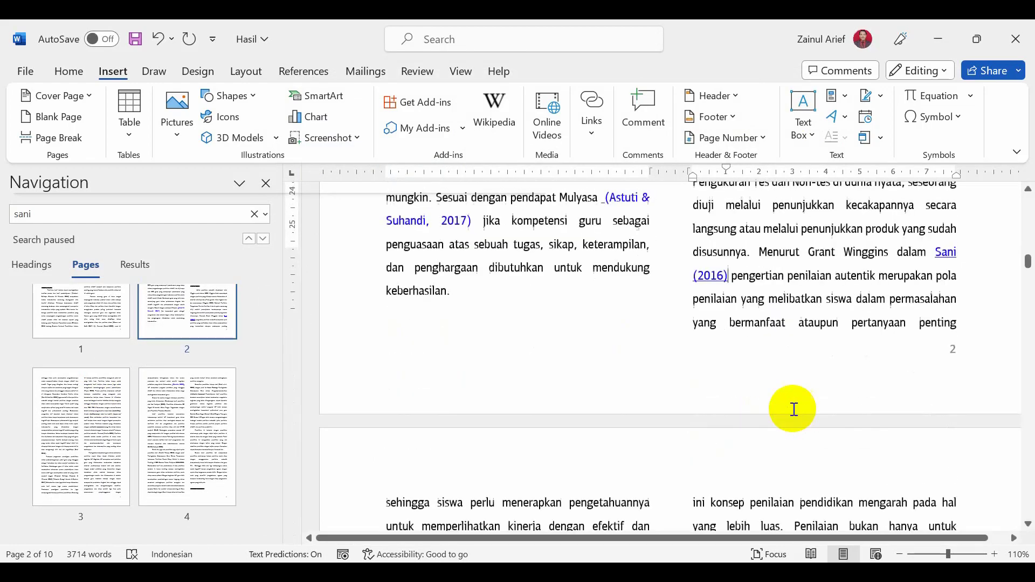
scroll(799, 410, "down", 10)
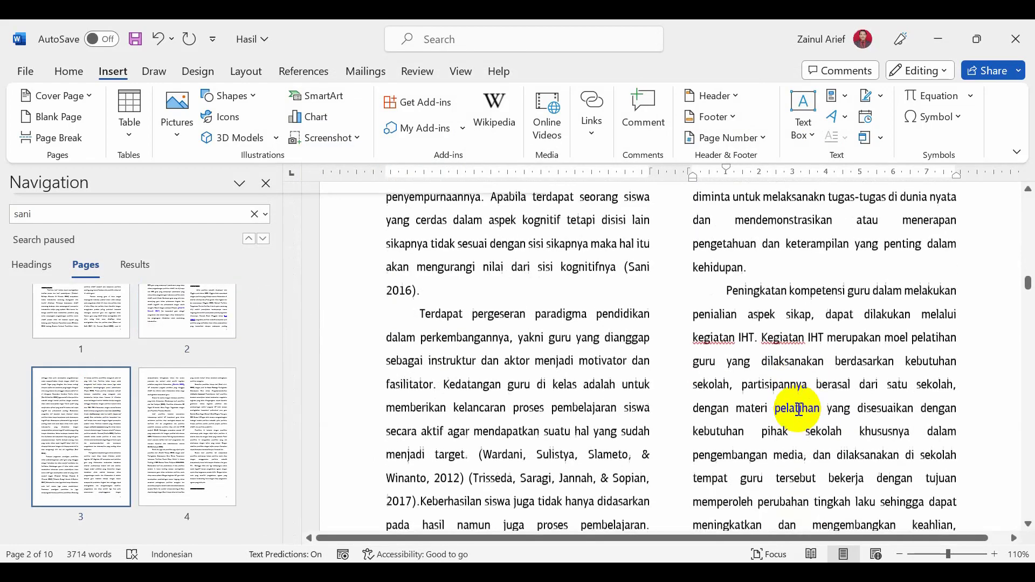
scroll(799, 410, "up", 3)
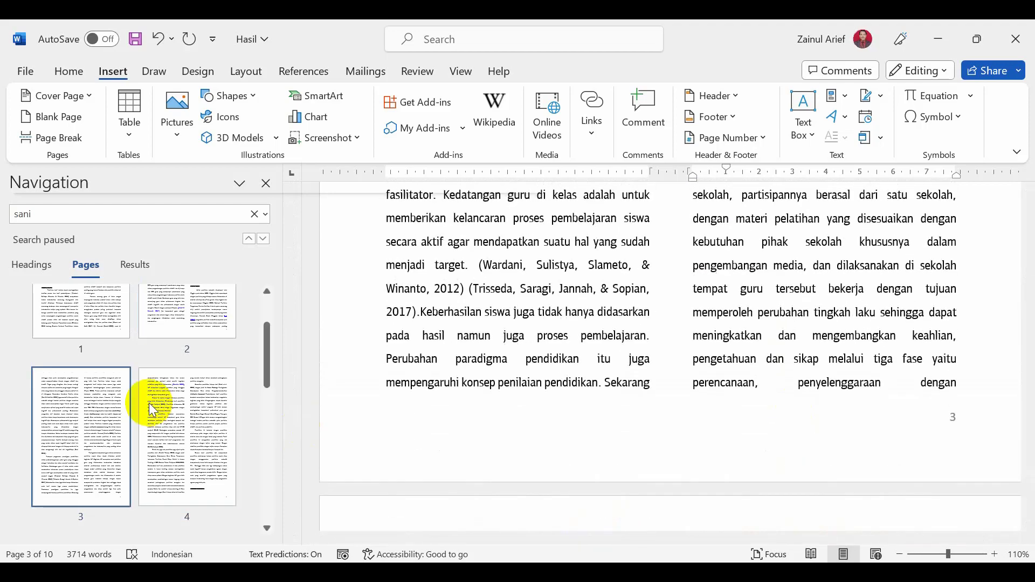
left_click(64, 445)
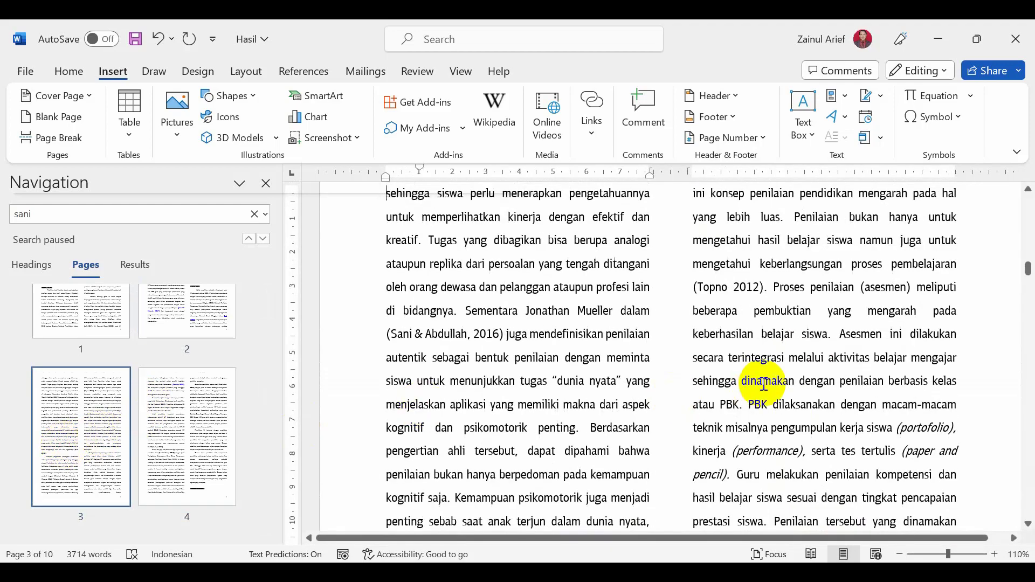
scroll(764, 384, "up", 3)
scroll(768, 383, "down", 10)
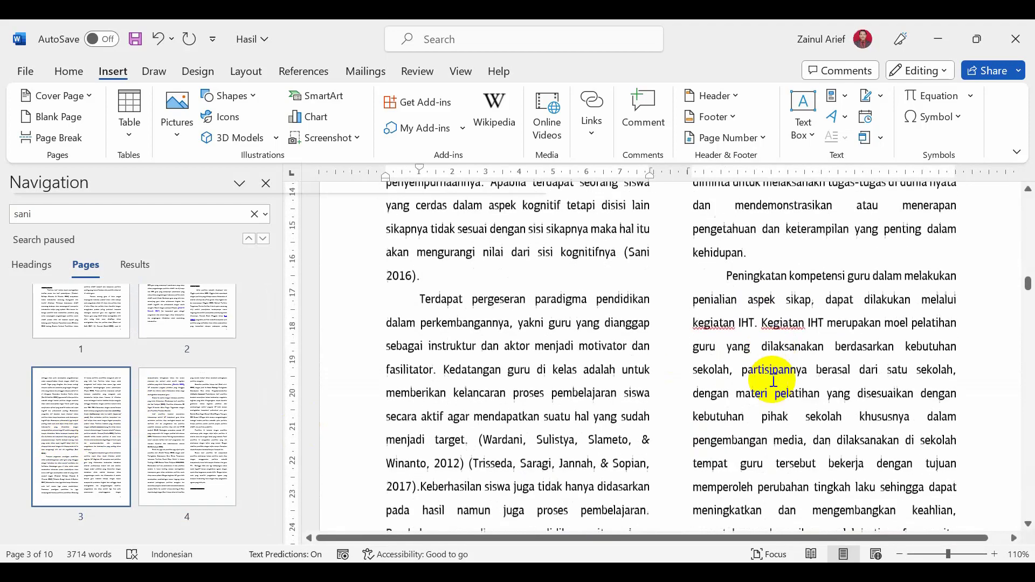
scroll(773, 381, "down", 5)
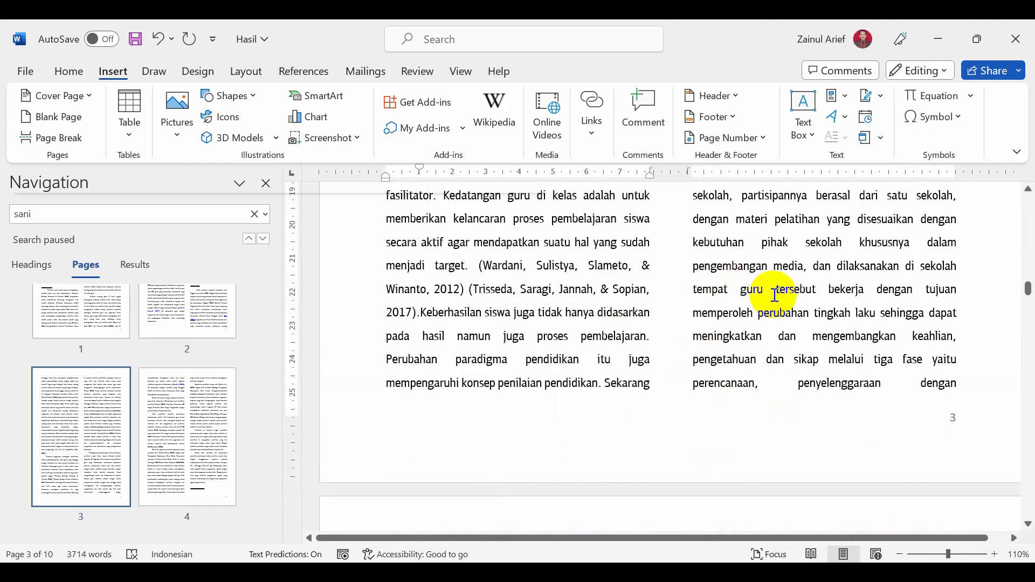
Link the 2016 citation just before the paragraph "Terdapat pergeseran paradigma pendidikan" on page 3 to the bookmark named after its first author.
scroll(775, 295, "up", 3)
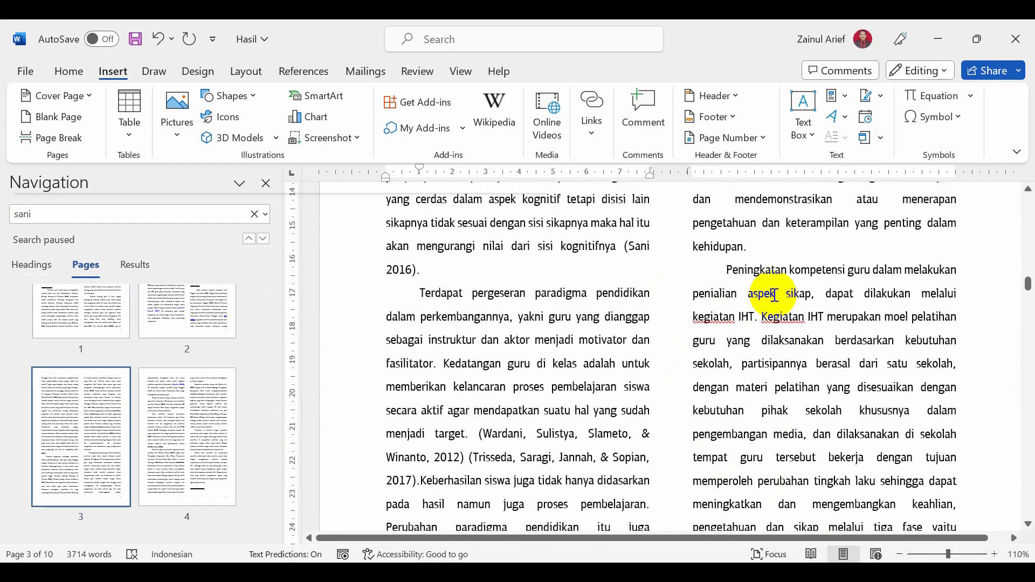
scroll(775, 296, "up", 1)
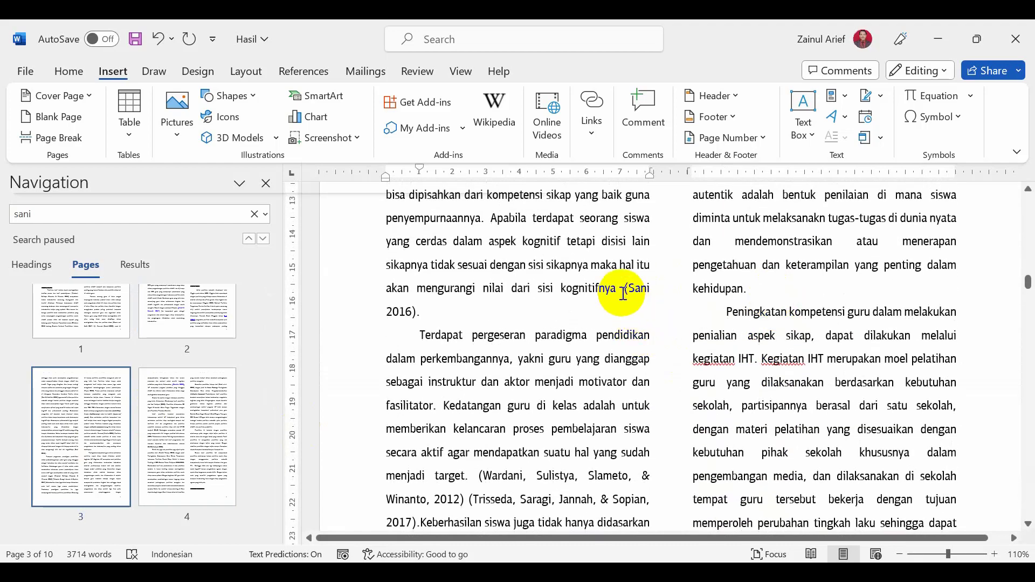
left_click_drag(624, 292, 653, 292)
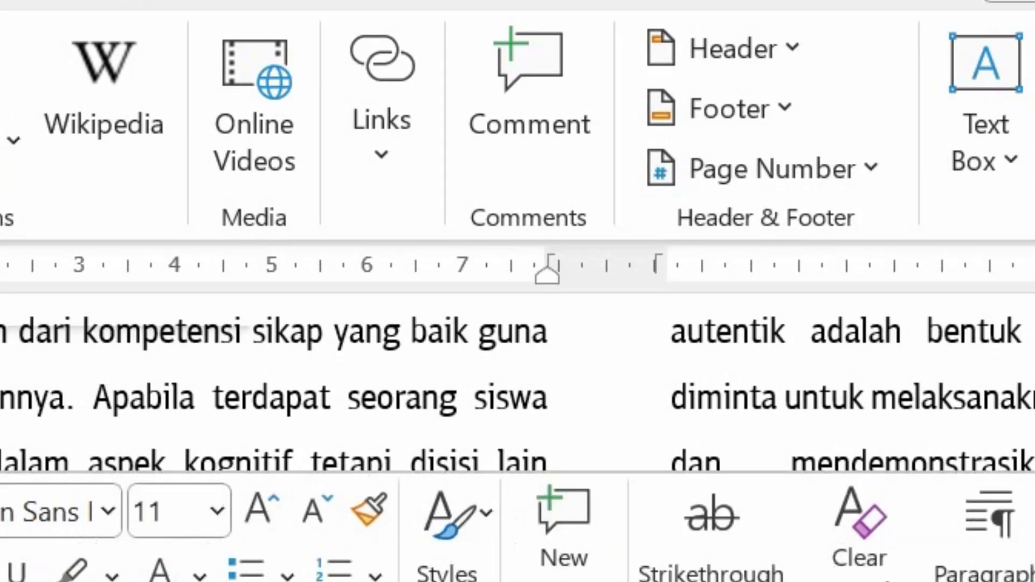
left_click(365, 148)
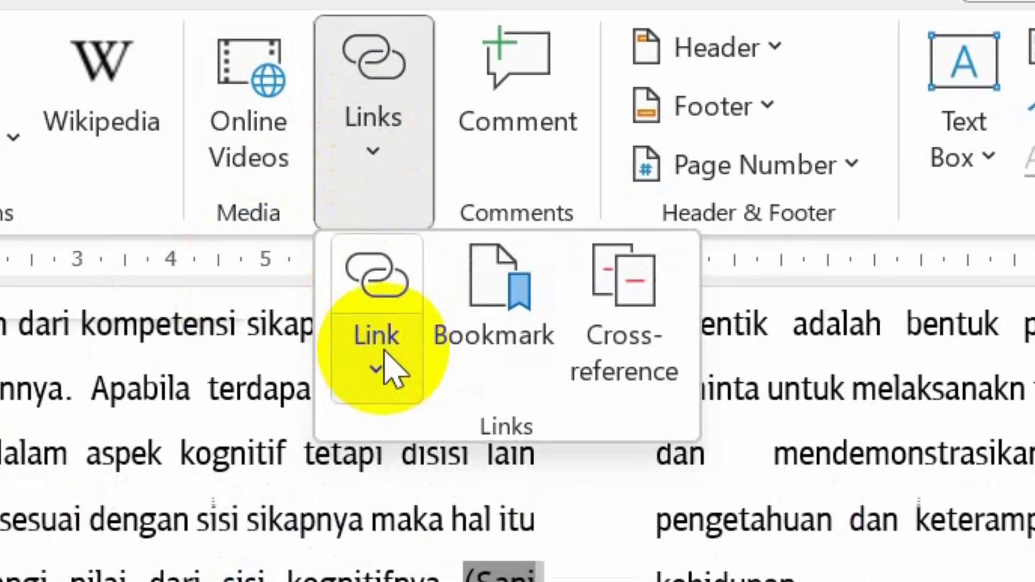
left_click(389, 340)
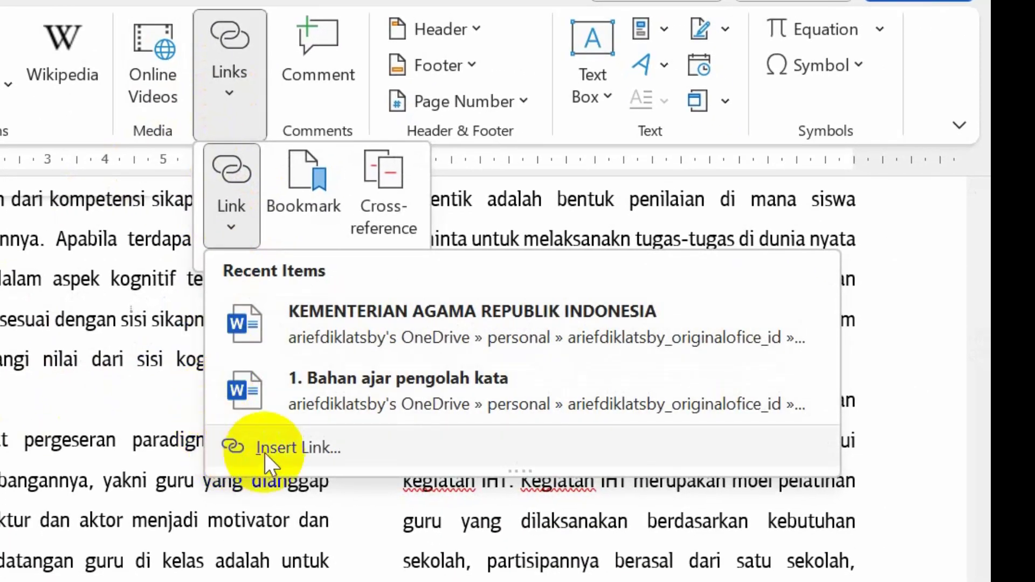
left_click(264, 453)
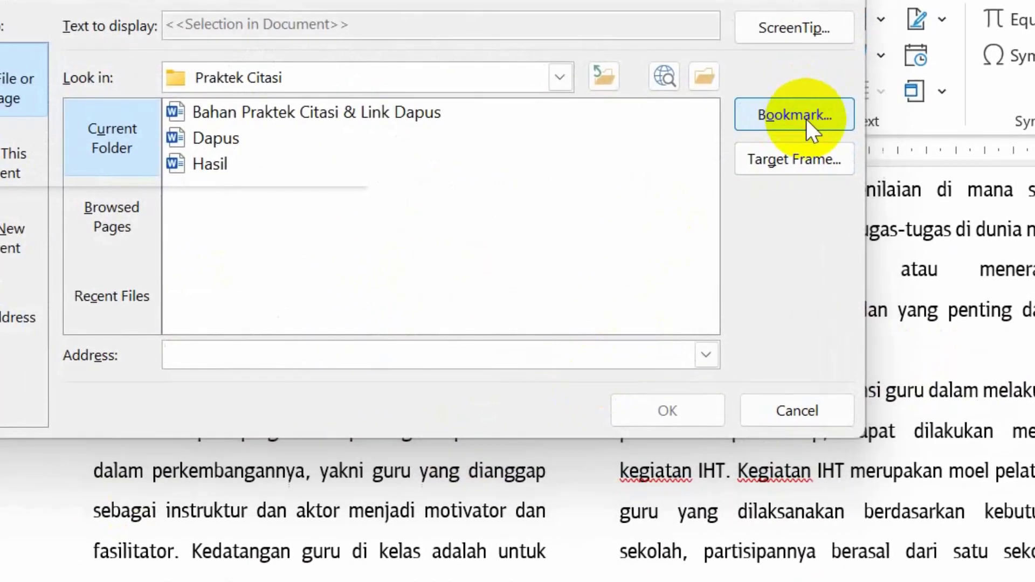
left_click(807, 119)
left_click(108, 280)
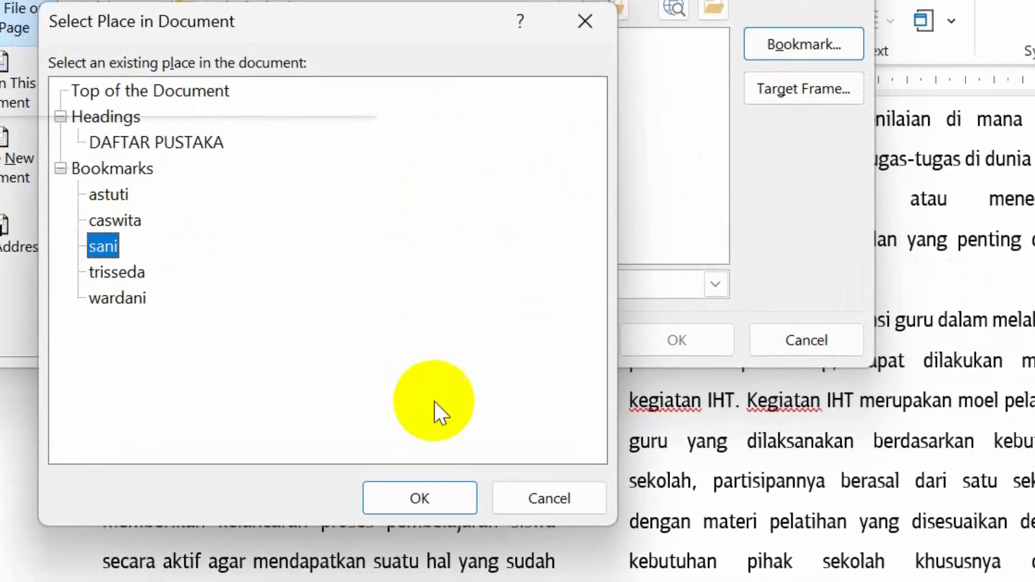
left_click(431, 533)
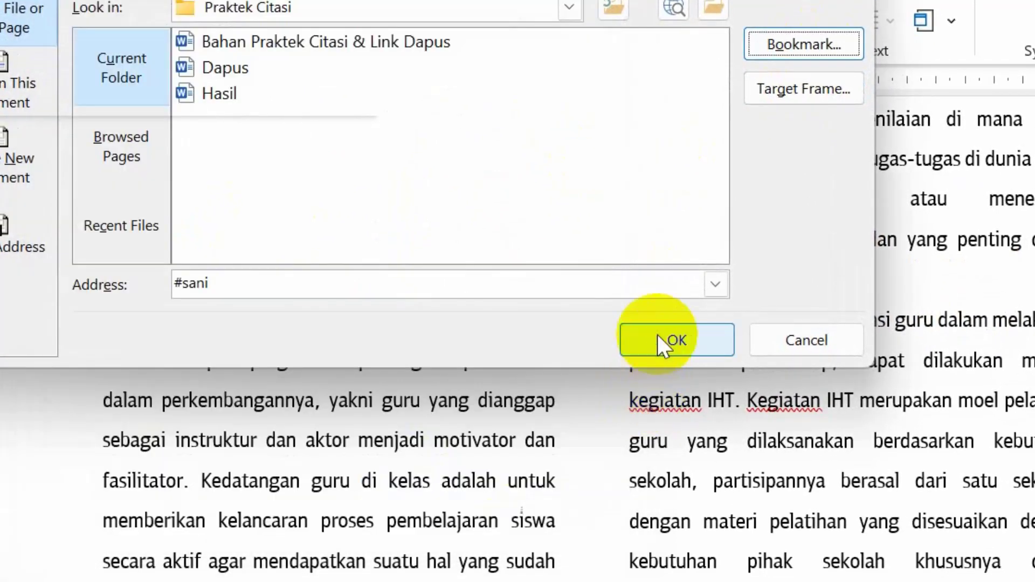
left_click(659, 335)
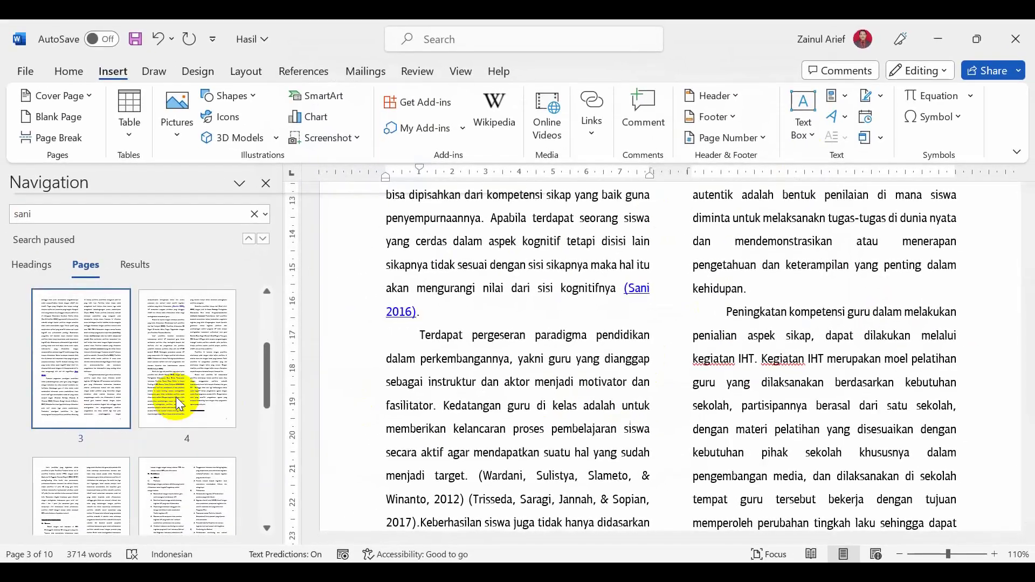
Look through the rest of page 3 and all of page 4 for in-text citations that still need a link.
scroll(849, 405, "down", 3)
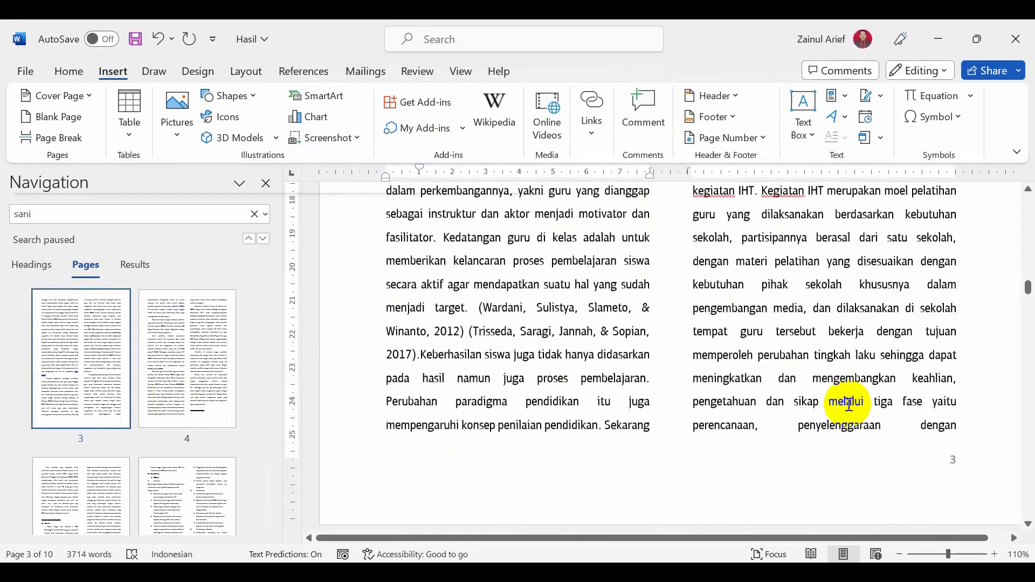
scroll(849, 406, "down", 10)
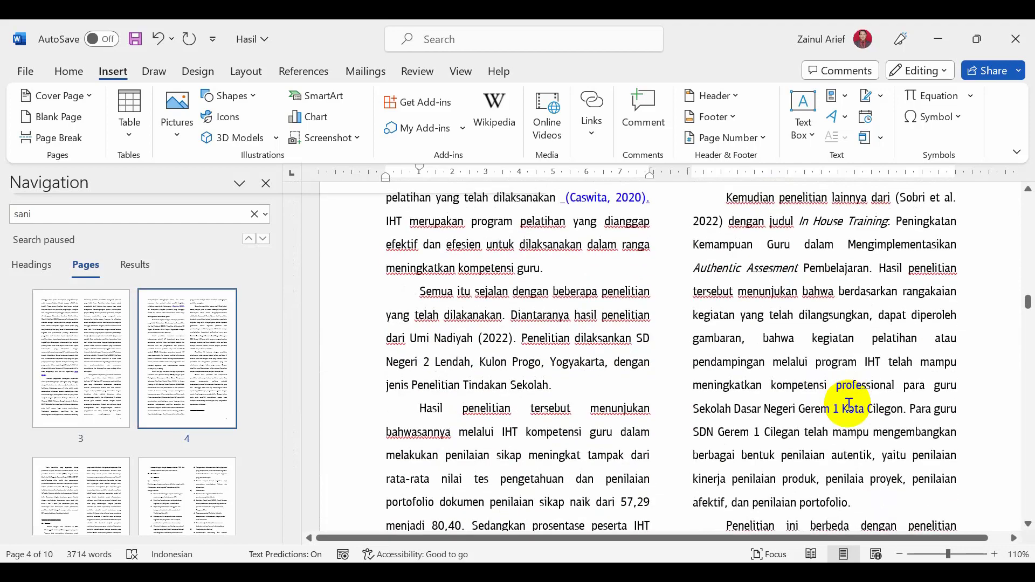
scroll(849, 406, "down", 5)
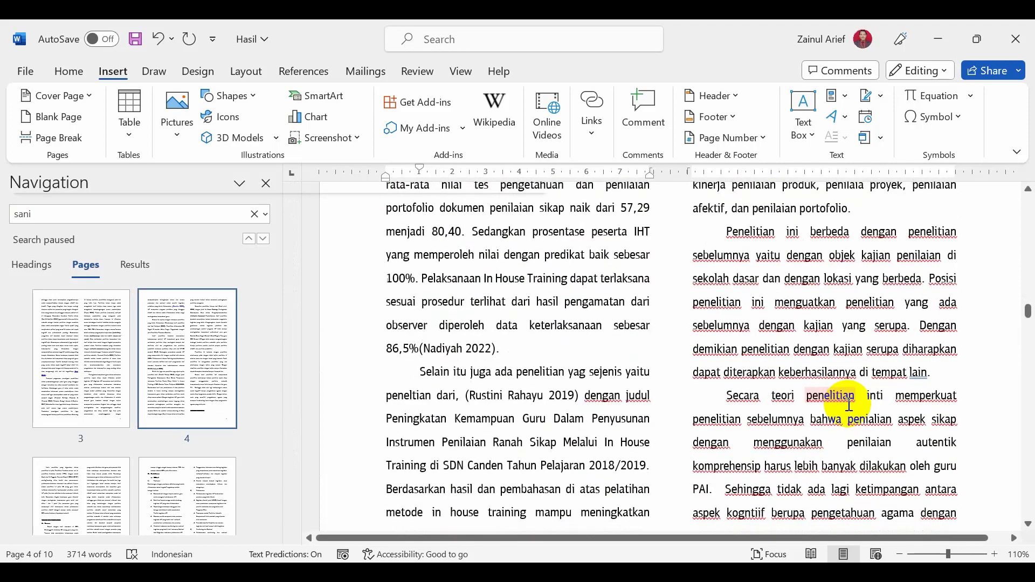
scroll(849, 406, "down", 4)
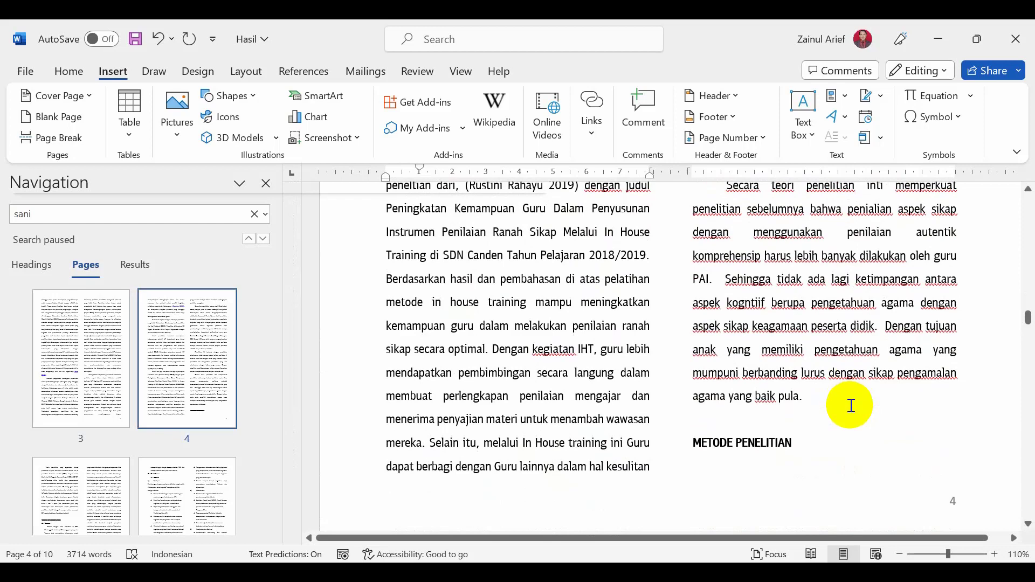
scroll(789, 367, "up", 4)
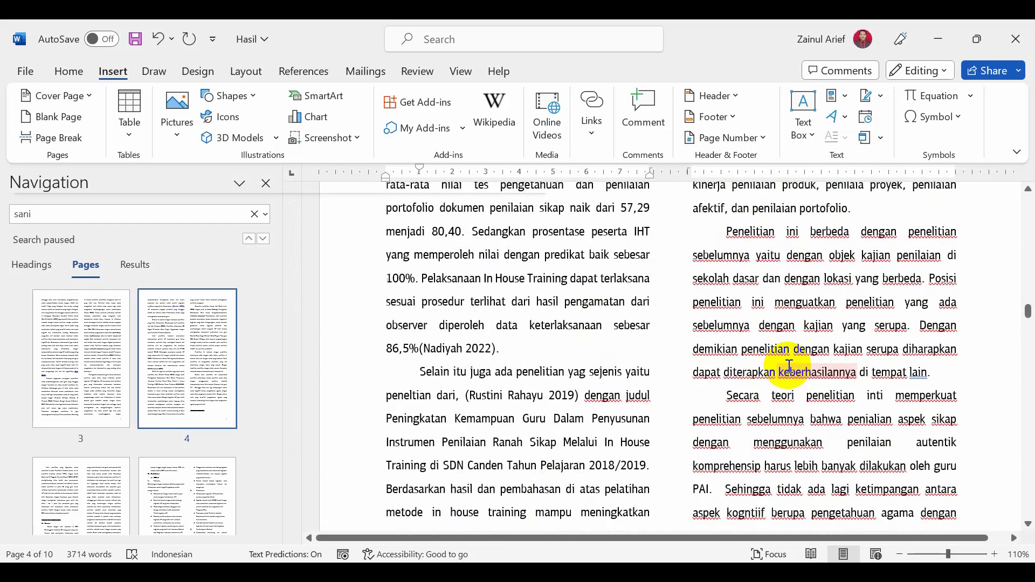
scroll(789, 367, "up", 3)
scroll(789, 366, "up", 1)
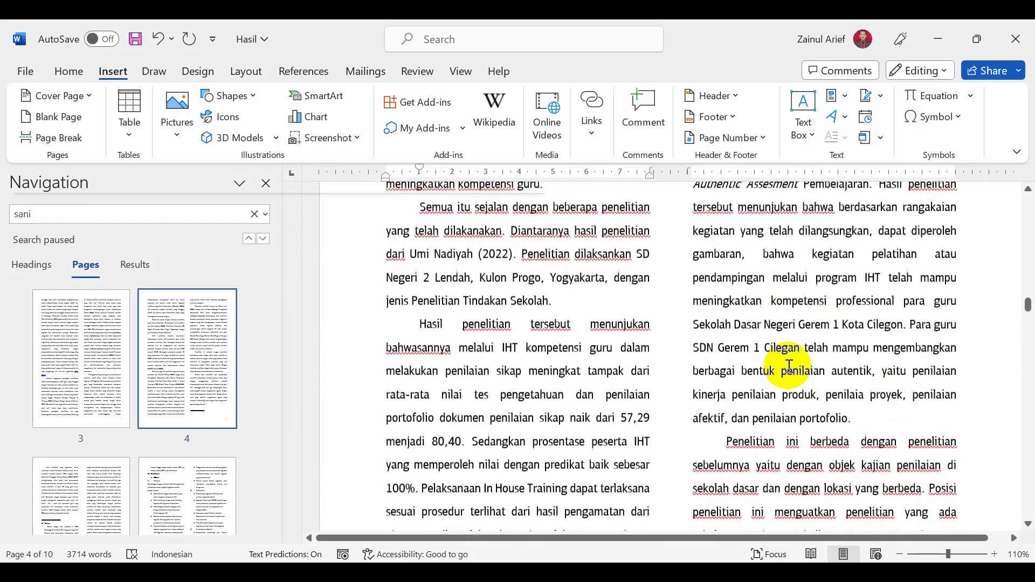
scroll(789, 367, "up", 3)
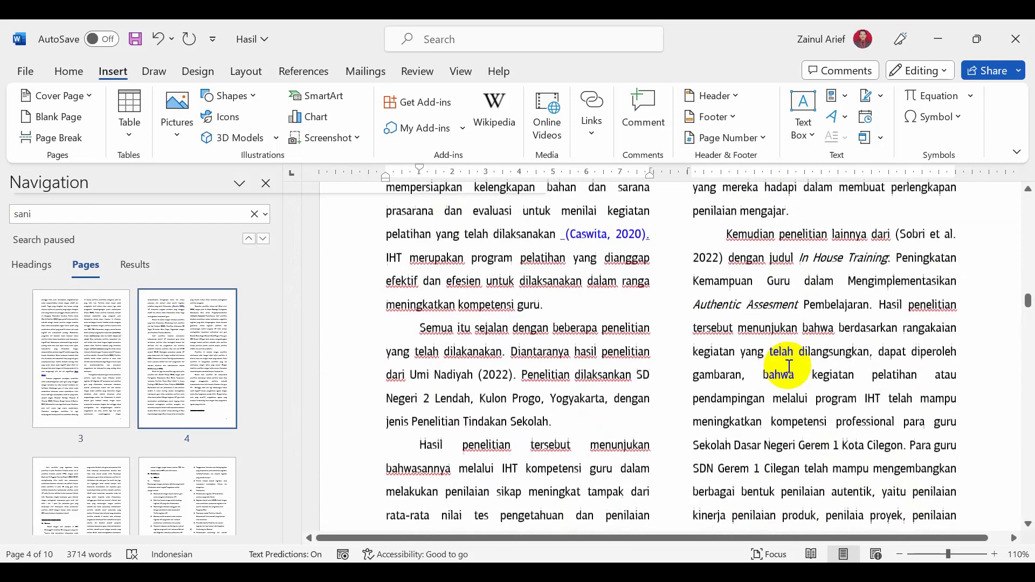
scroll(789, 367, "up", 1)
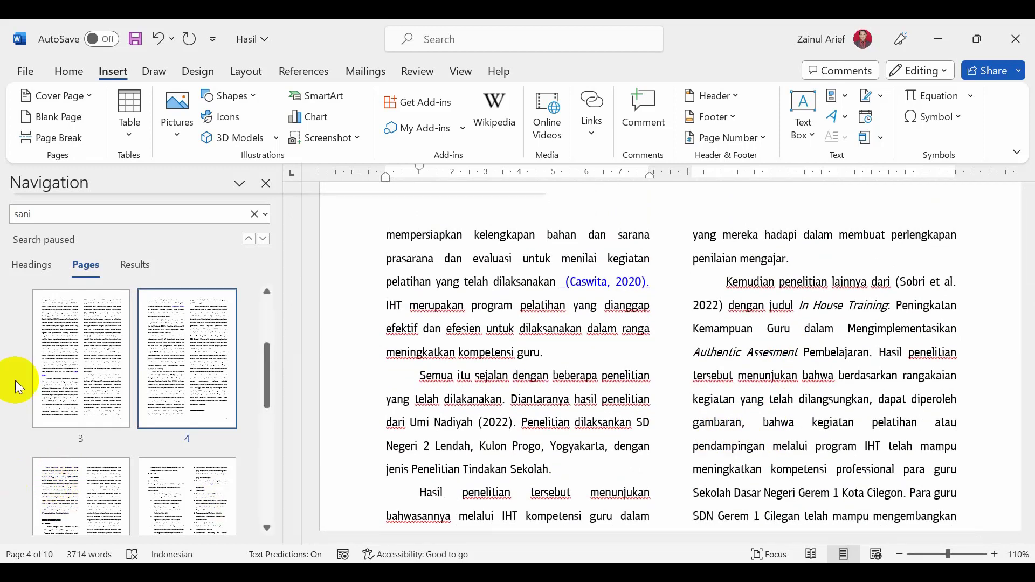
scroll(809, 404, "down", 1)
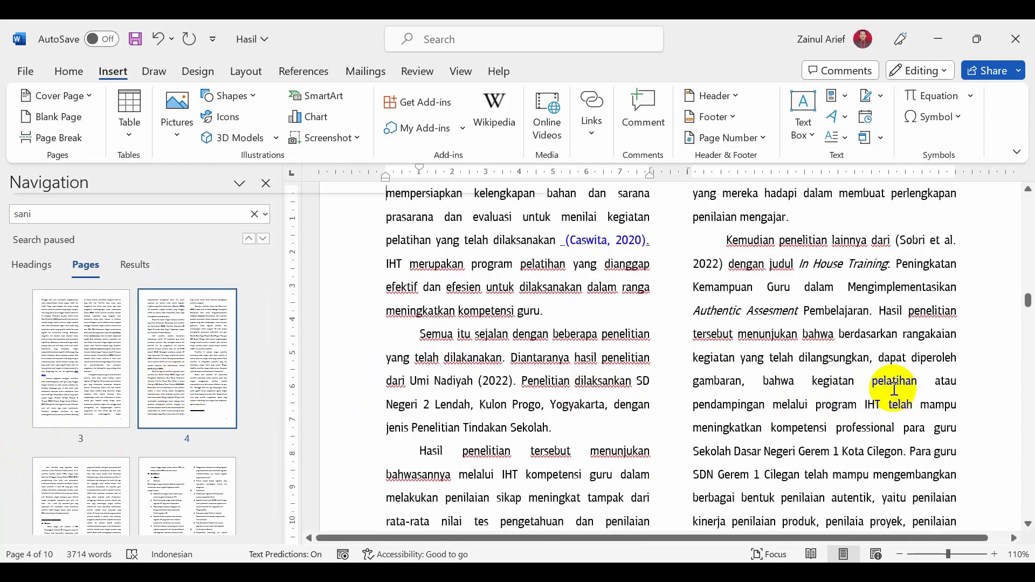
scroll(894, 388, "down", 1)
scroll(894, 389, "down", 3)
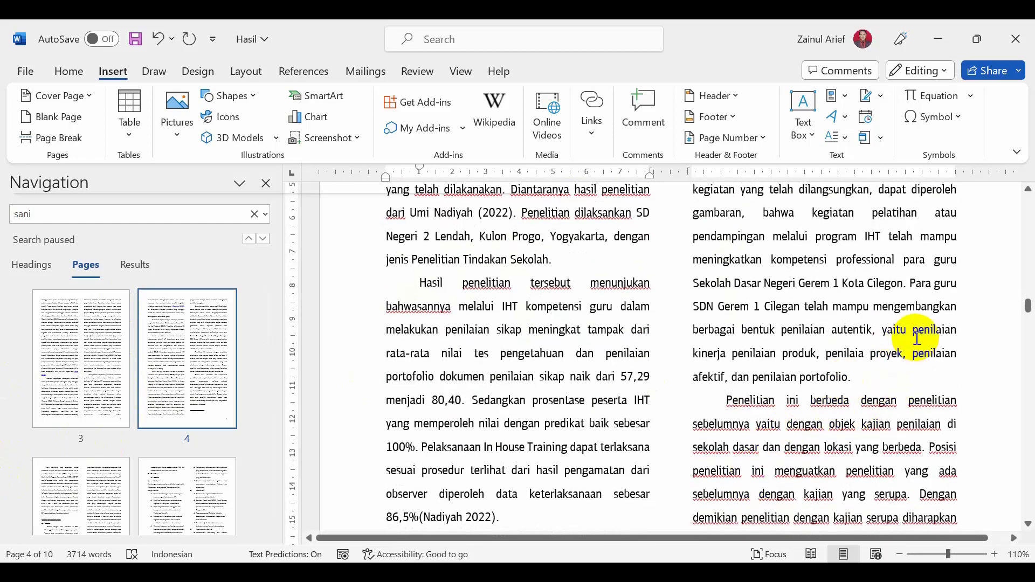
Search the document for the author names of the 2016 Penilaian Autentik entry, taken from the bibliography on page 10.
left_click_drag(1026, 302, 1014, 488)
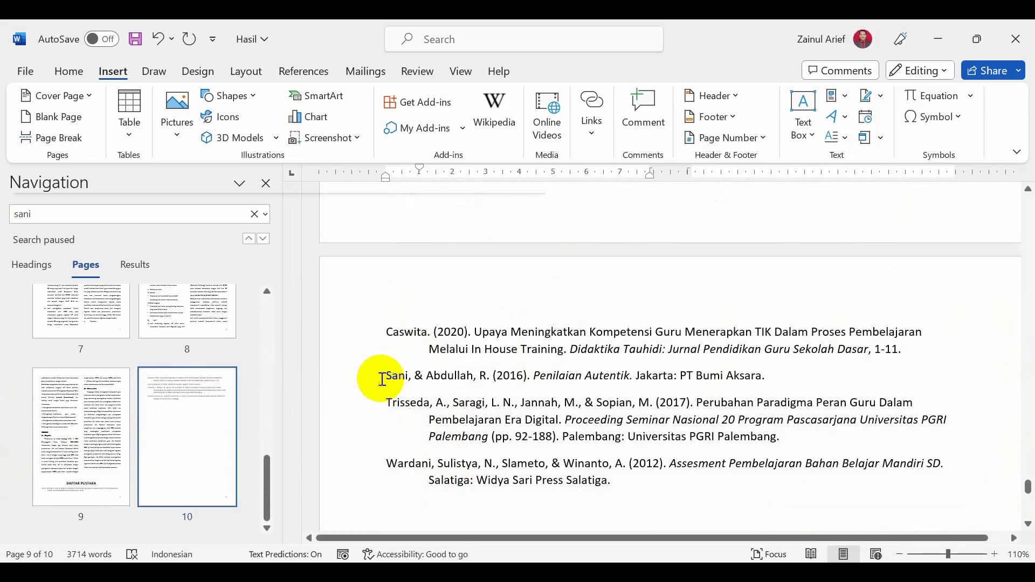
left_click(384, 378)
left_click_drag(387, 376, 485, 380)
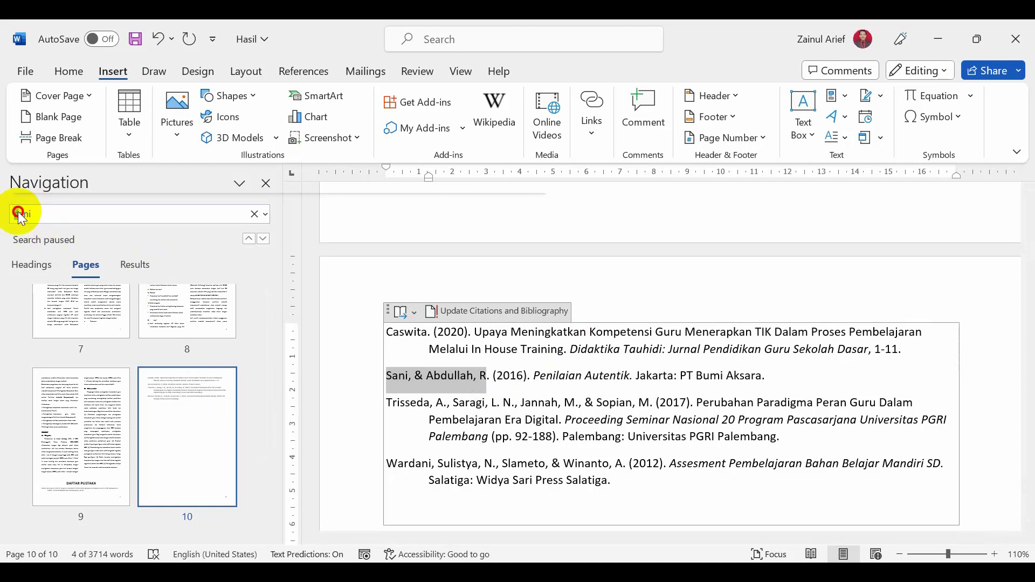
type("Sani, & Abdullah, R")
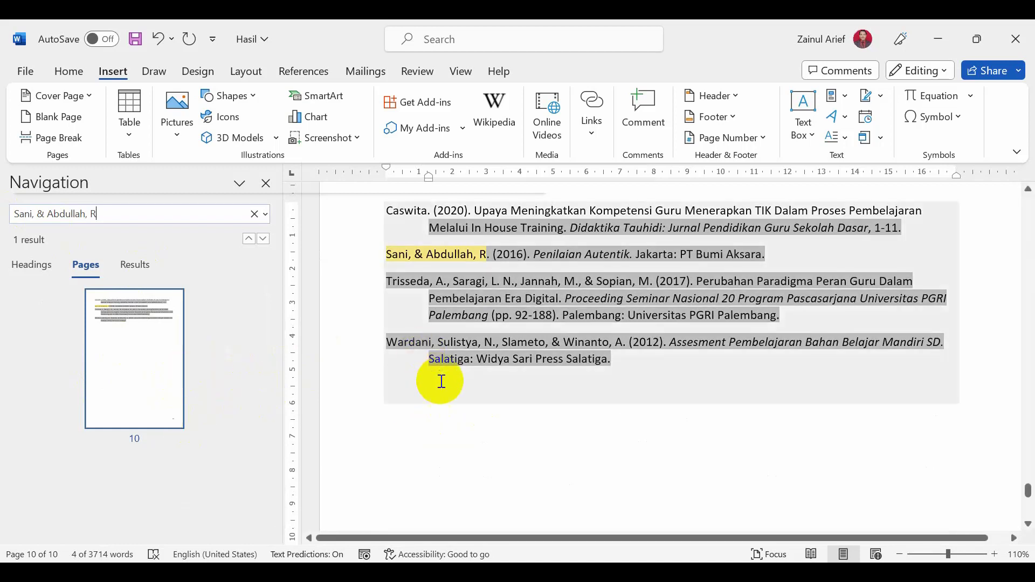
Search the document for the author names of the 2017 Perubahan Paradigma Peran Guru entry, copied from the bibliography on page 10.
left_click(386, 284)
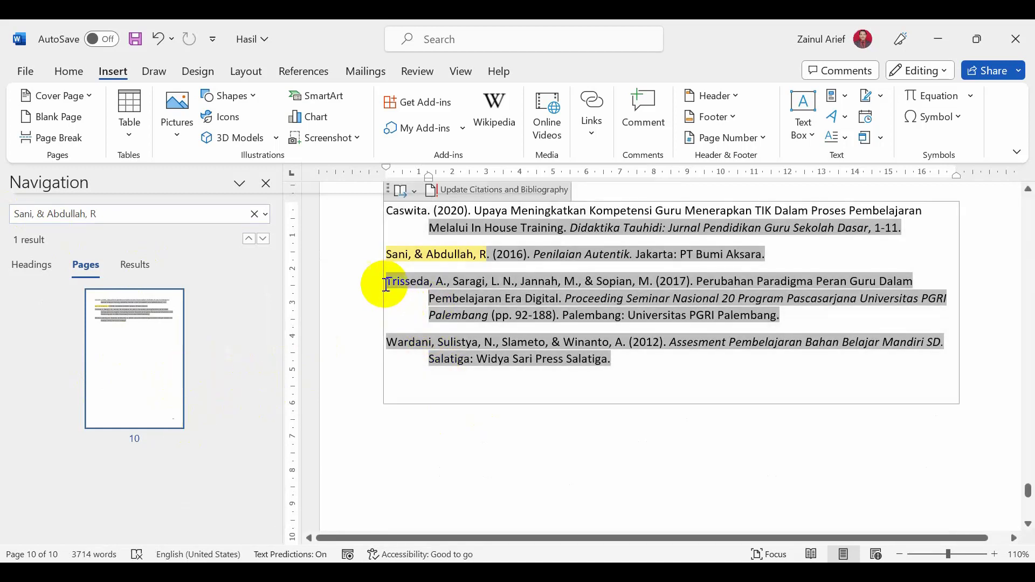
left_click_drag(386, 284, 654, 281)
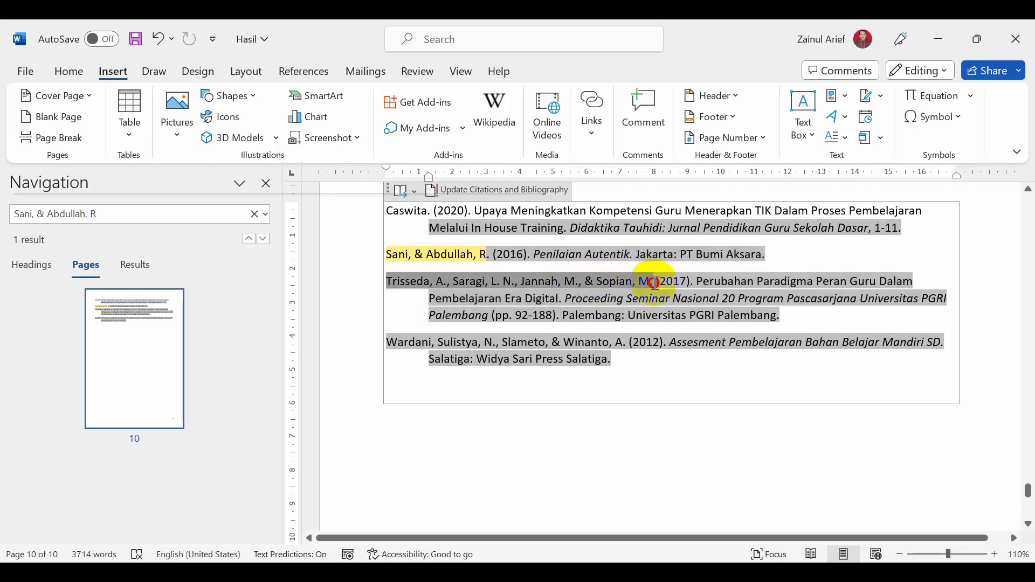
mouse_move(647, 285)
left_mouse_down()
mouse_move(631, 282)
mouse_move(653, 278)
left_mouse_up()
key("ctrl+c")
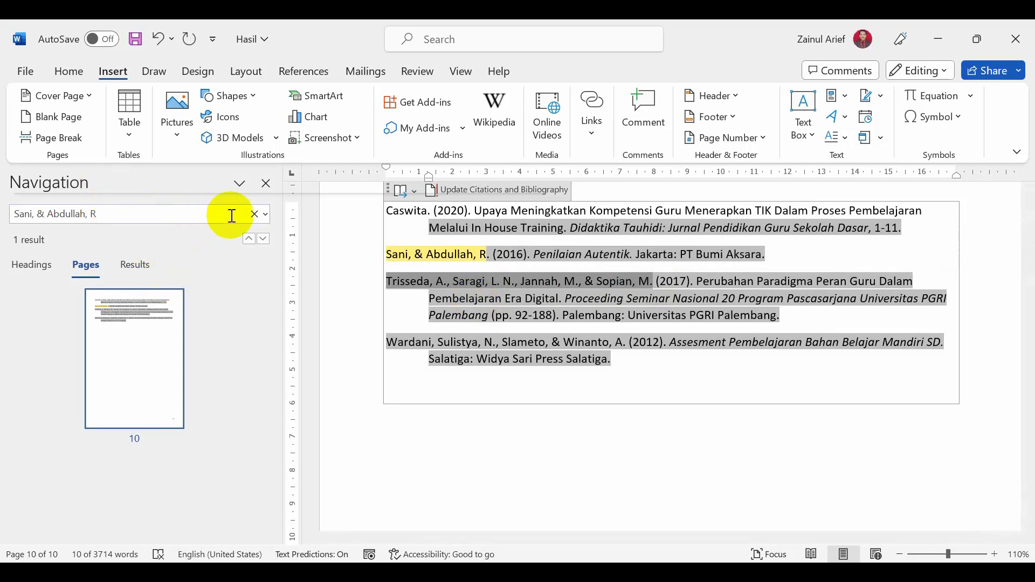
left_click(253, 214)
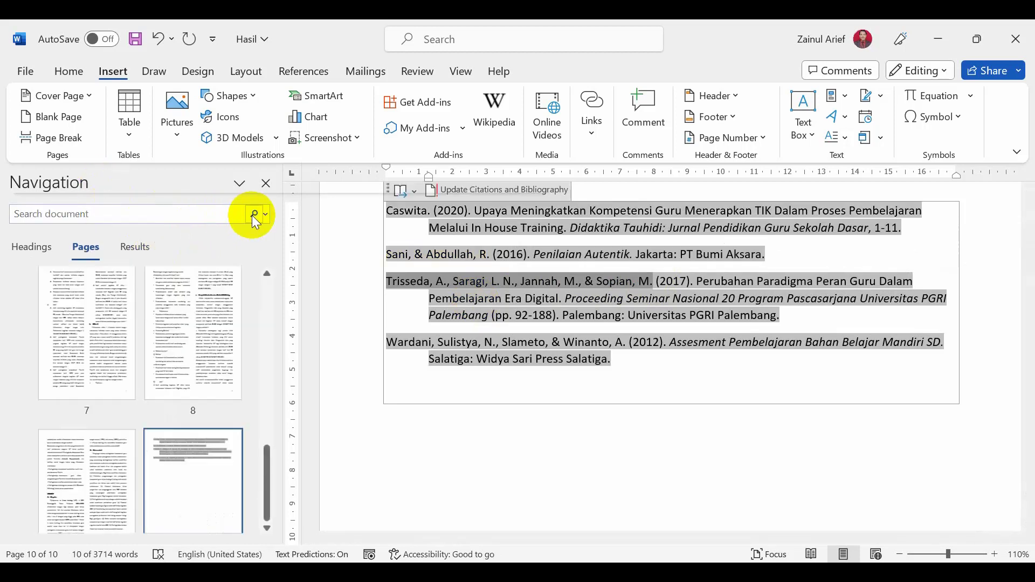
left_click(185, 214)
key("ctrl+v")
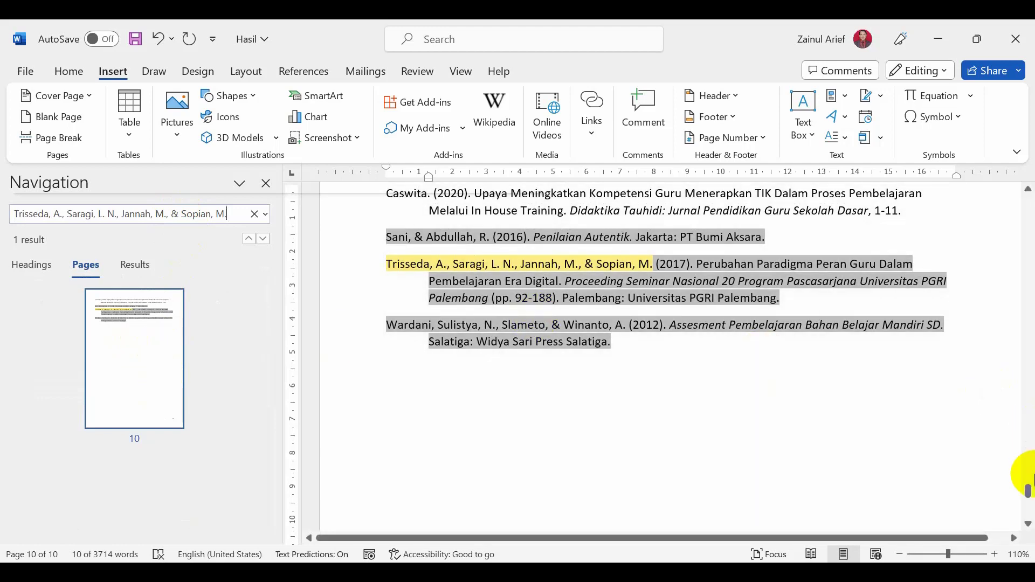
Link the four-author 2017 citation before "Keberhasilan siswa" on page 3 to the bookmark named after its first author.
scroll(856, 372, "down", 1)
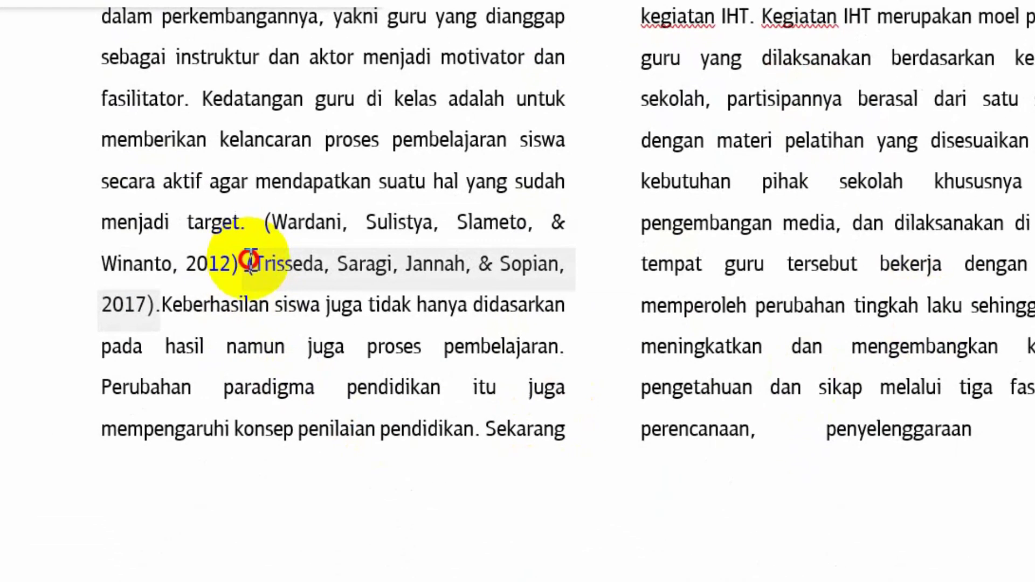
left_click(250, 260)
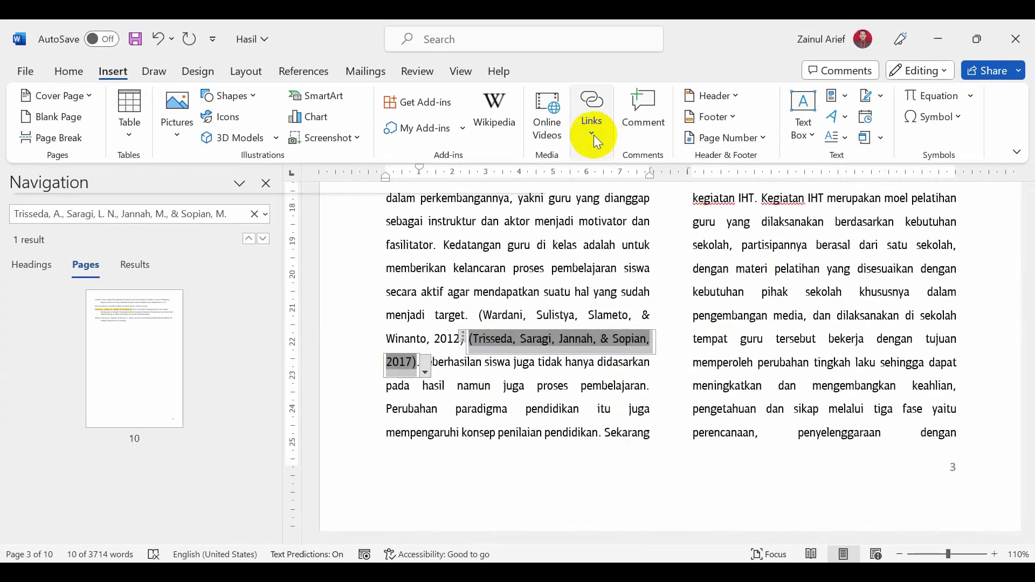
left_click(596, 141)
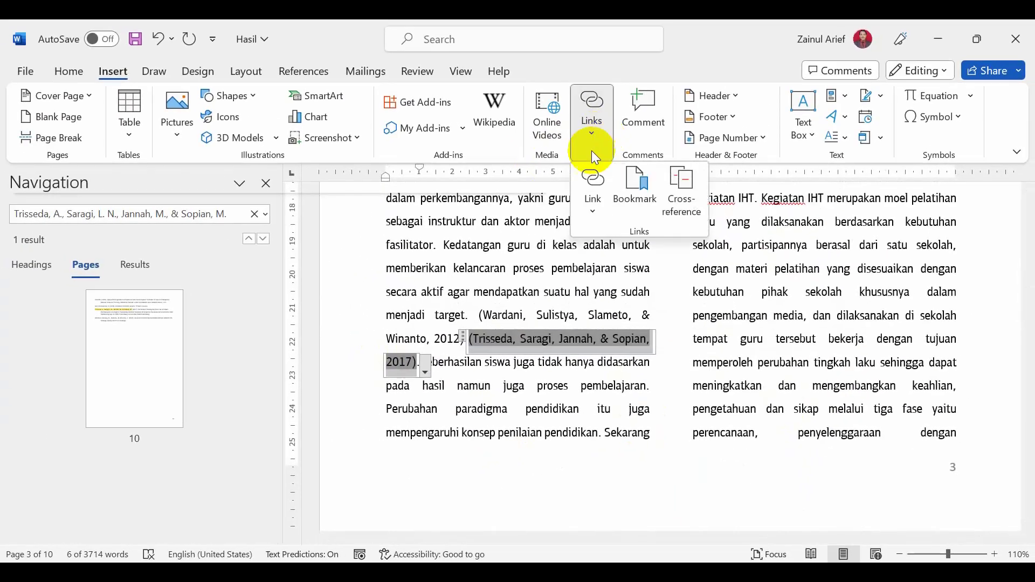
left_click(590, 212)
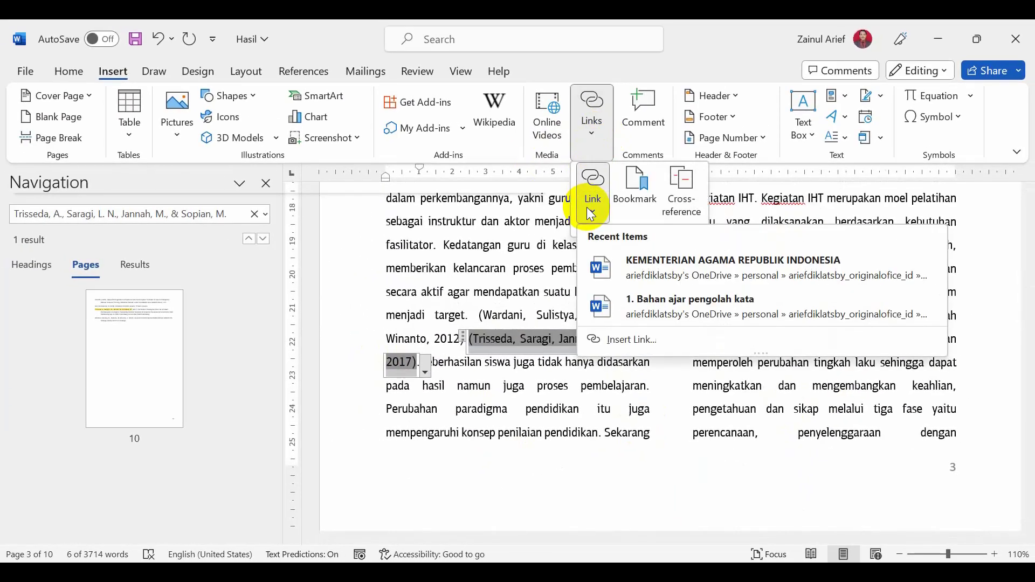
left_click(631, 339)
left_click(780, 152)
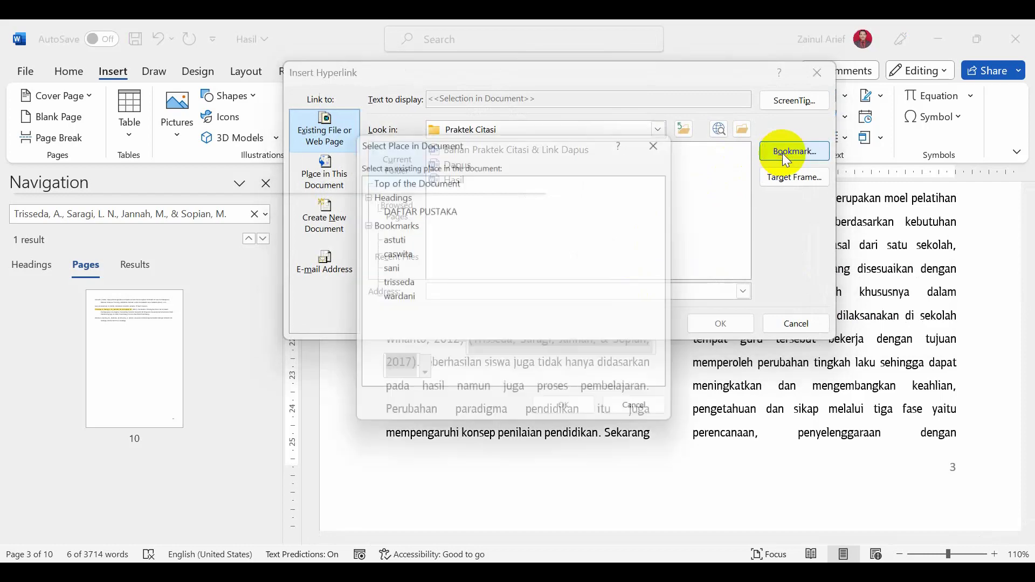
left_click(400, 284)
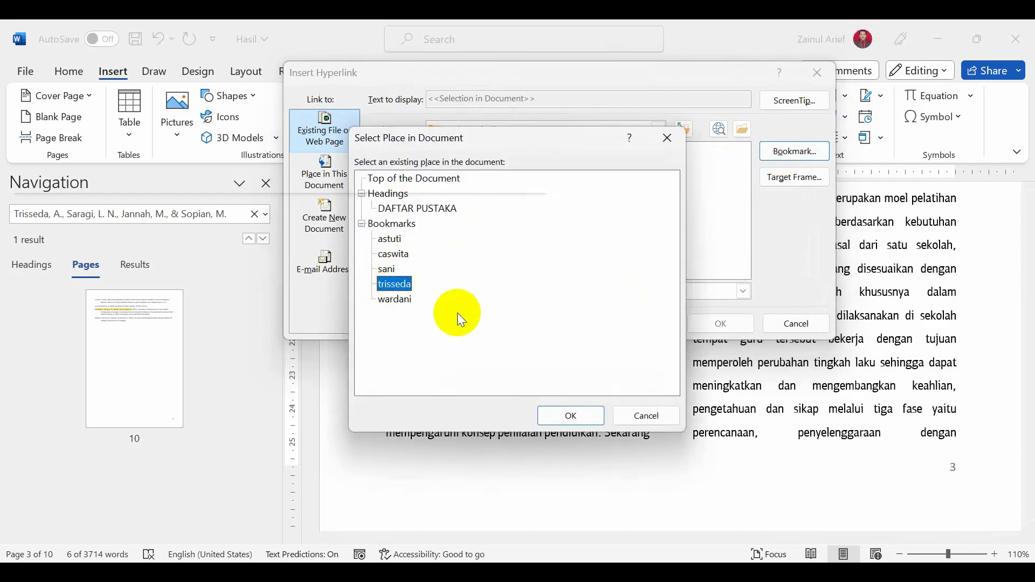
left_click(564, 416)
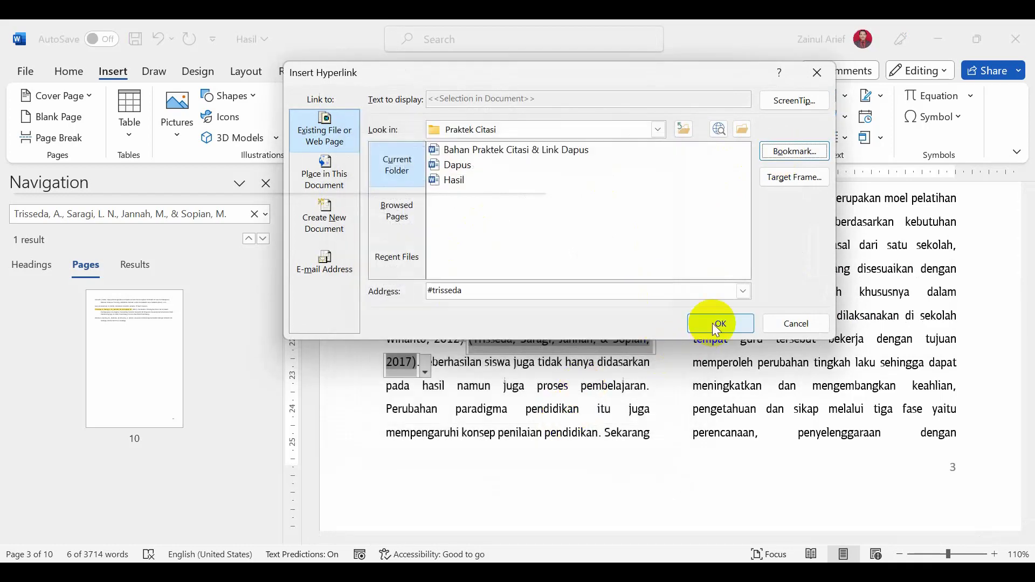
left_click(720, 324)
left_click(571, 376)
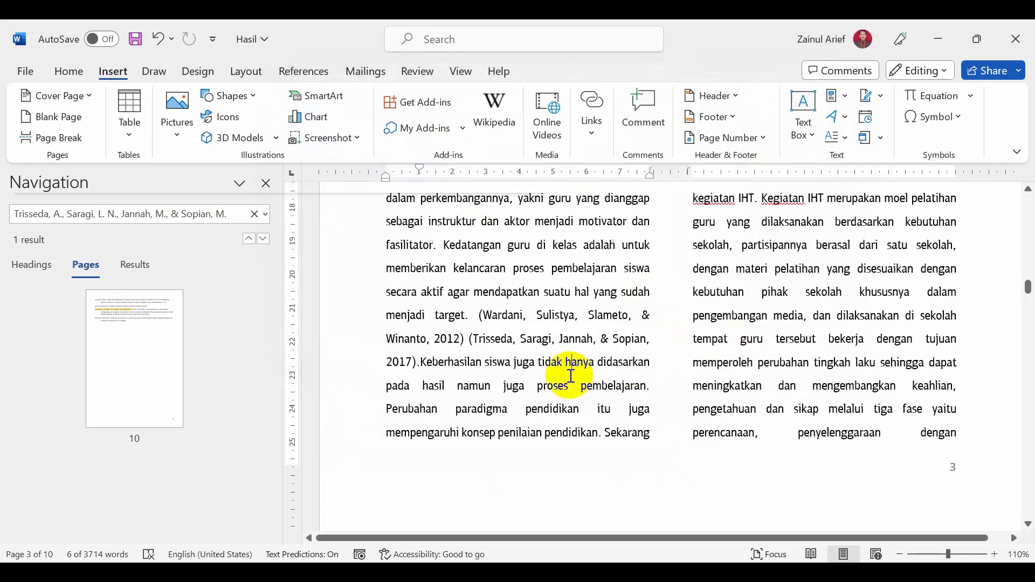
left_click(471, 341)
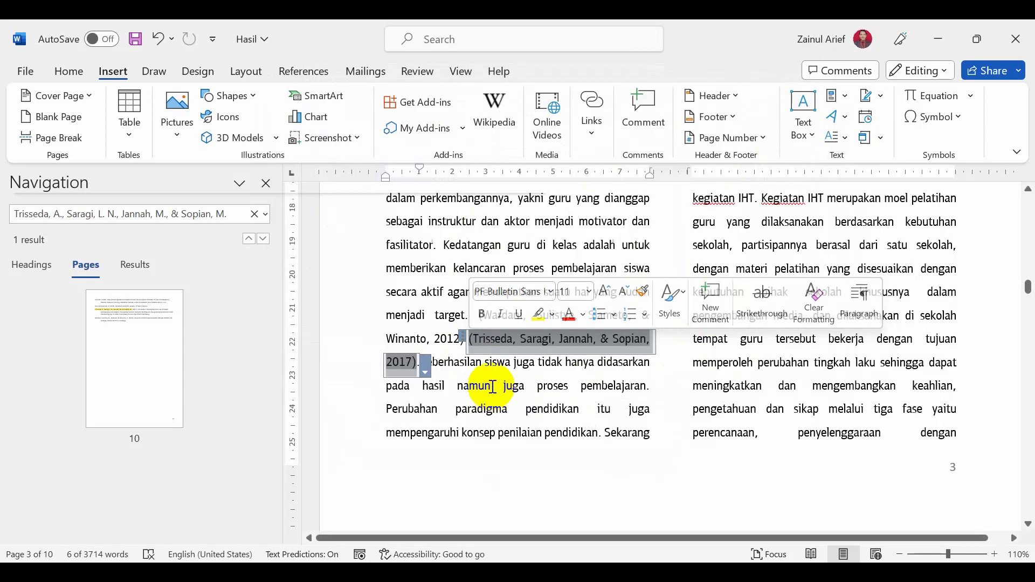
left_click(455, 369)
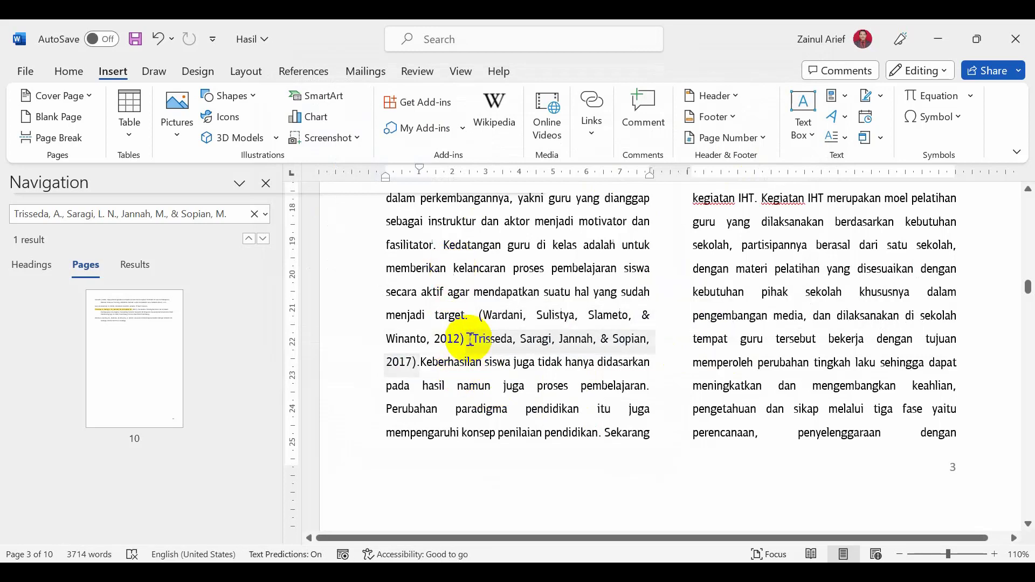
Check the bookmark list for a bookmark for the 2012 Assesment Pembelajaran entry in the bibliography on page 10.
left_click_drag(1028, 285, 1027, 448)
left_click(527, 306, "ctrl")
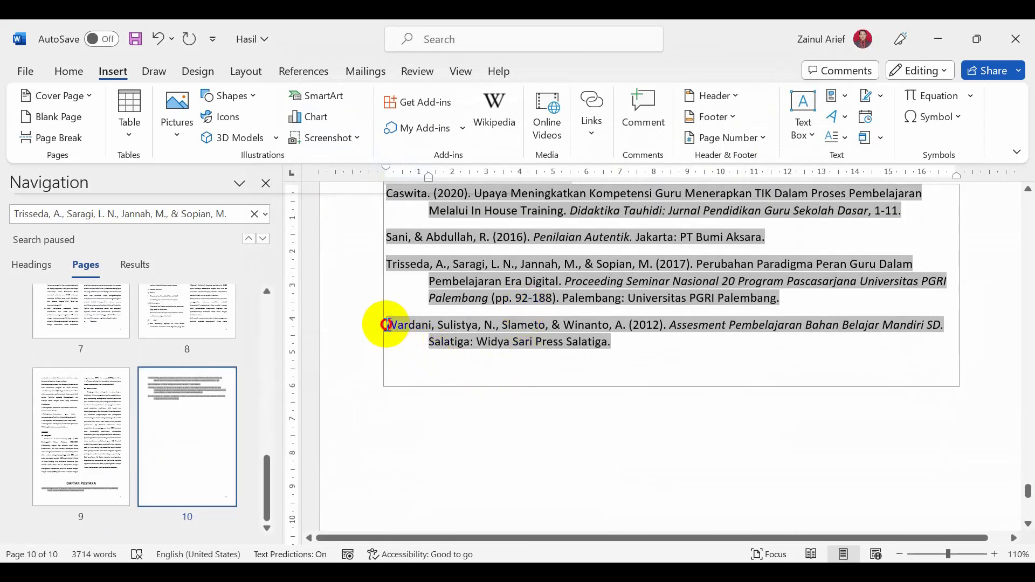
left_click_drag(386, 324, 612, 345)
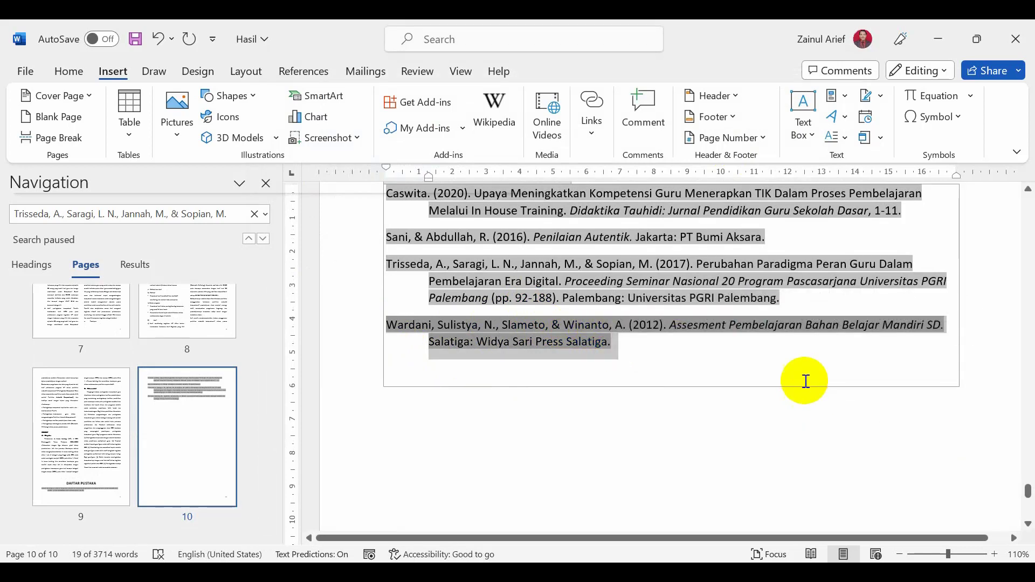
left_click(608, 137)
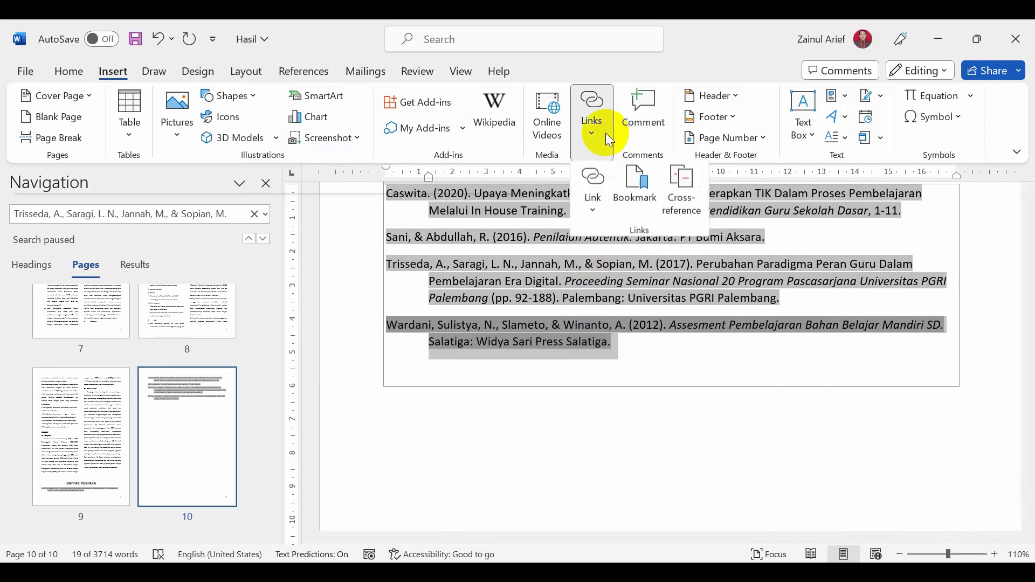
left_click(635, 204)
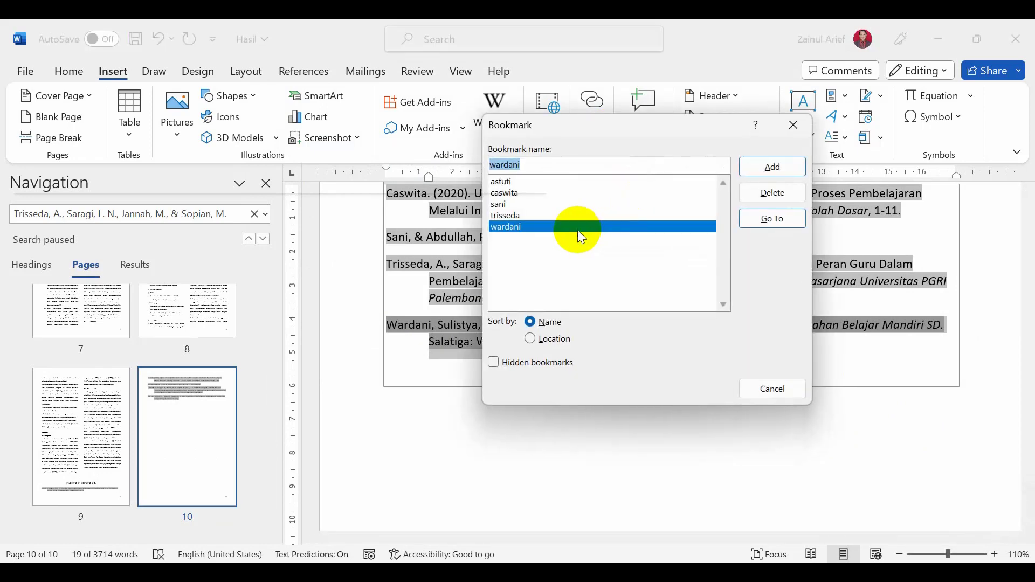
left_click(785, 386)
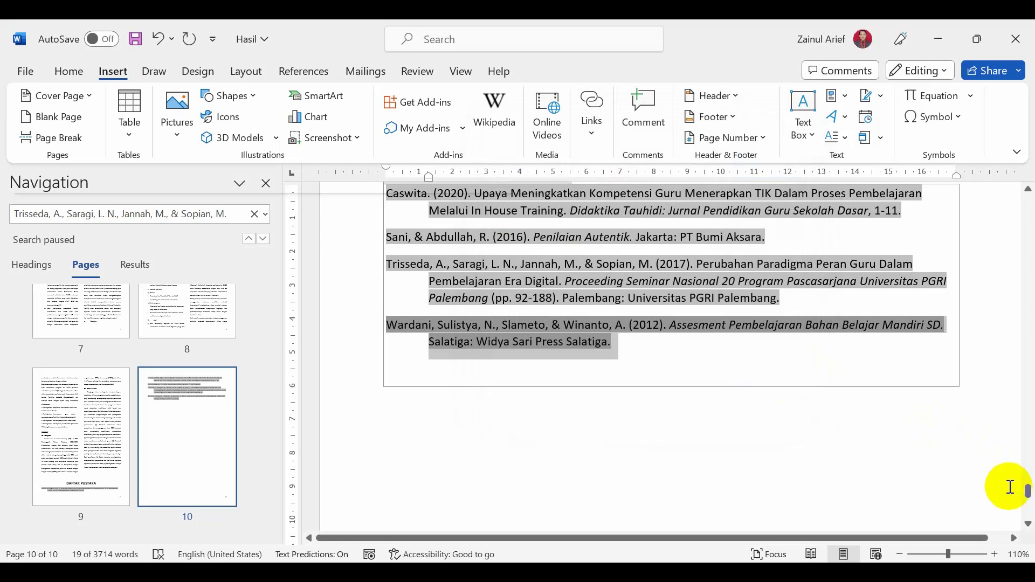
Search the document for the first author's surname of the 2012 Assesment Pembelajaran entry and locate its citation on page 3.
left_click(253, 215)
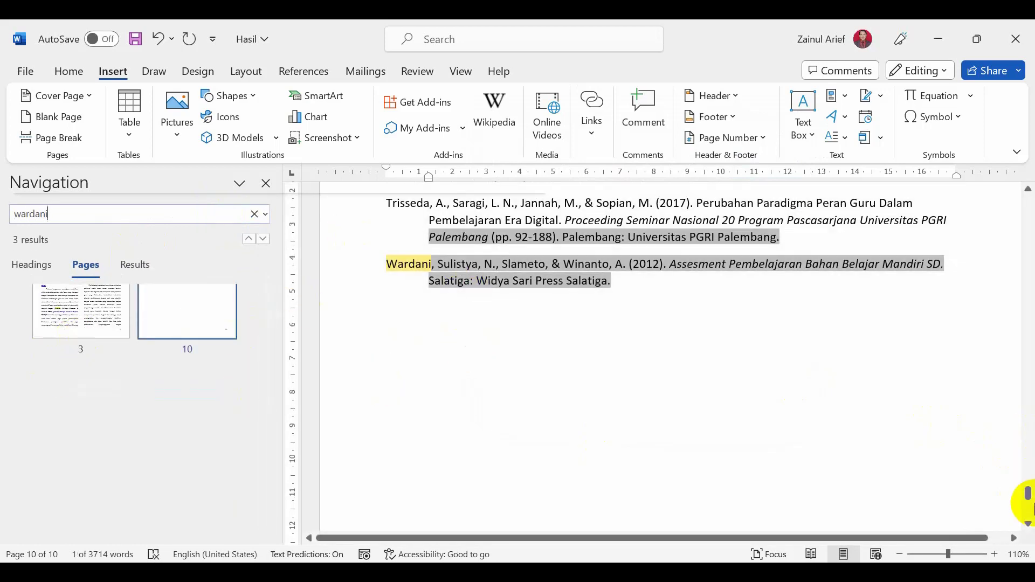
left_click_drag(1028, 498, 1028, 273)
scroll(599, 393, "down", 4)
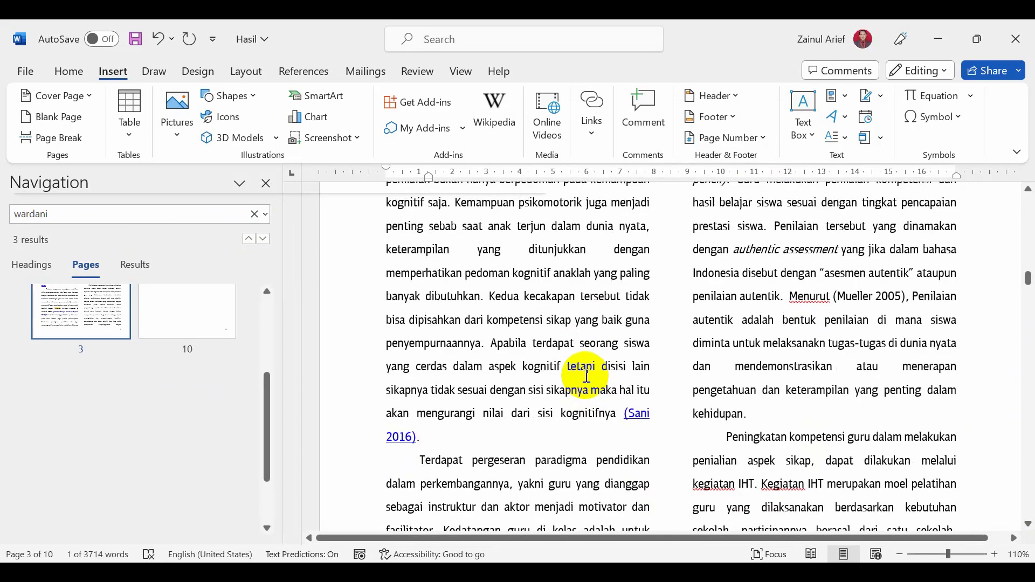
scroll(586, 376, "down", 1)
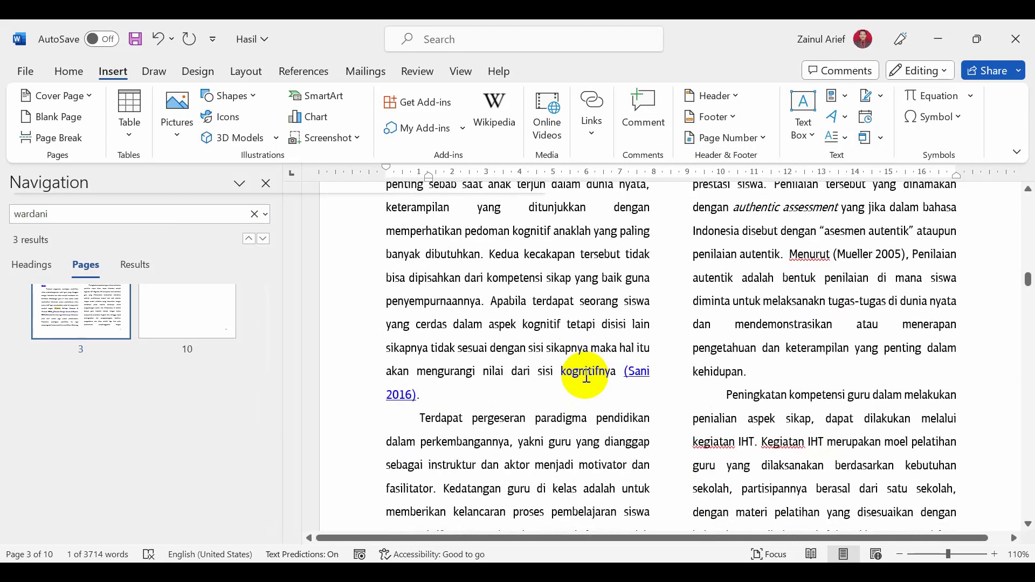
scroll(587, 376, "down", 2)
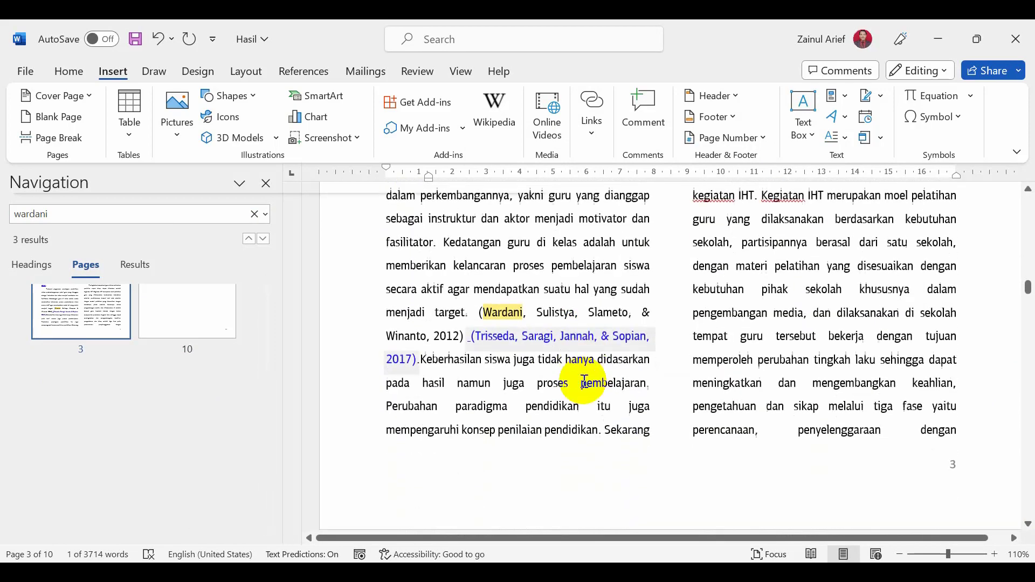
Link the 2012 citation after "menjadi target" on page 3 to the bookmark named after its first author.
left_click(481, 315)
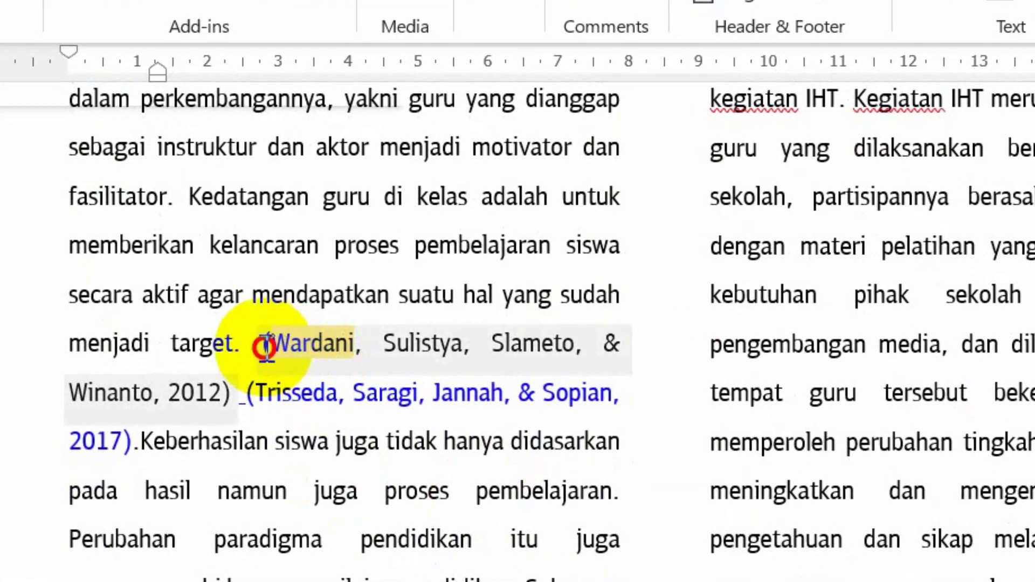
left_click(268, 348)
left_click_drag(261, 349, 231, 391)
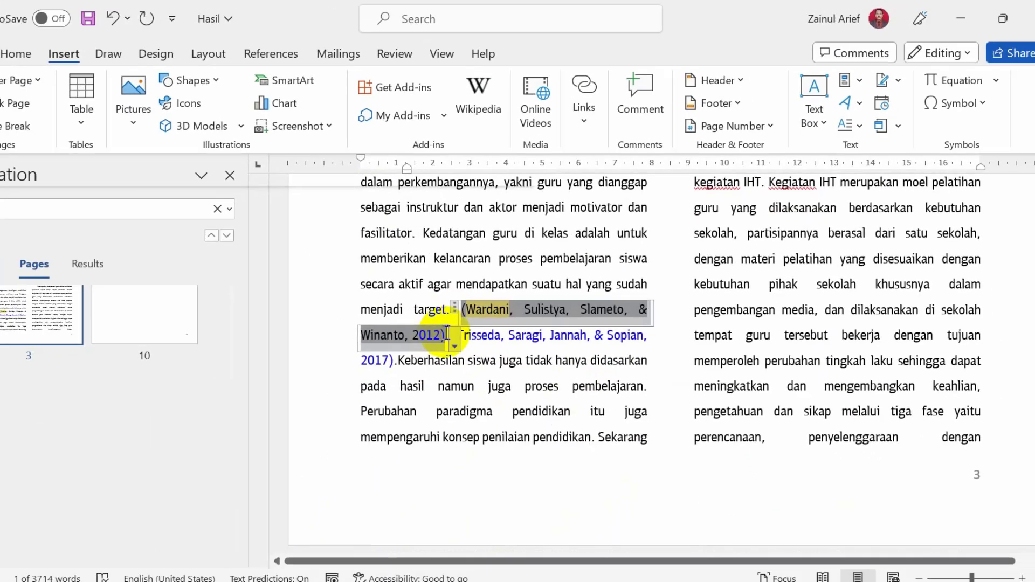
left_click(584, 119)
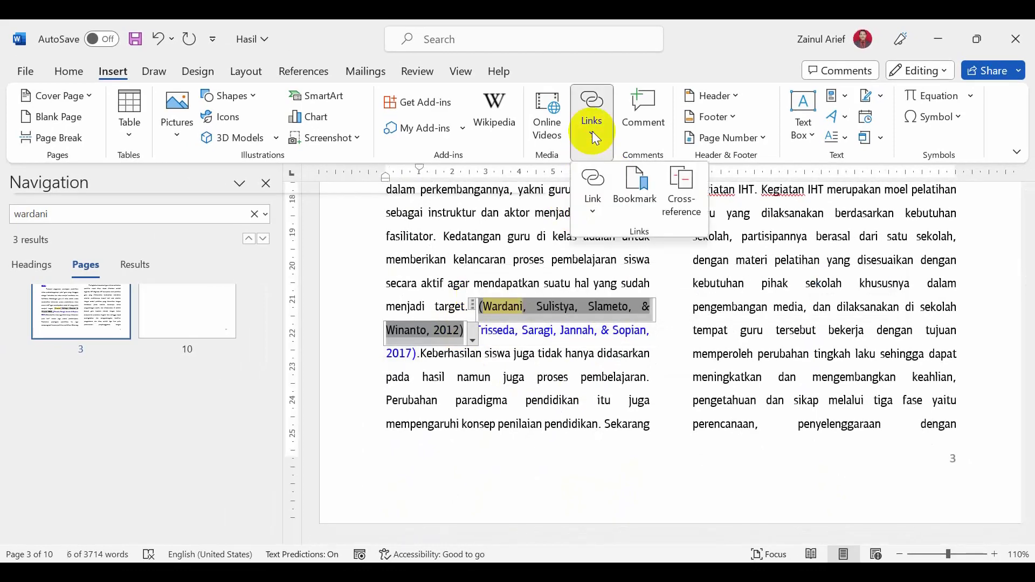
left_click(598, 215)
left_click(645, 343)
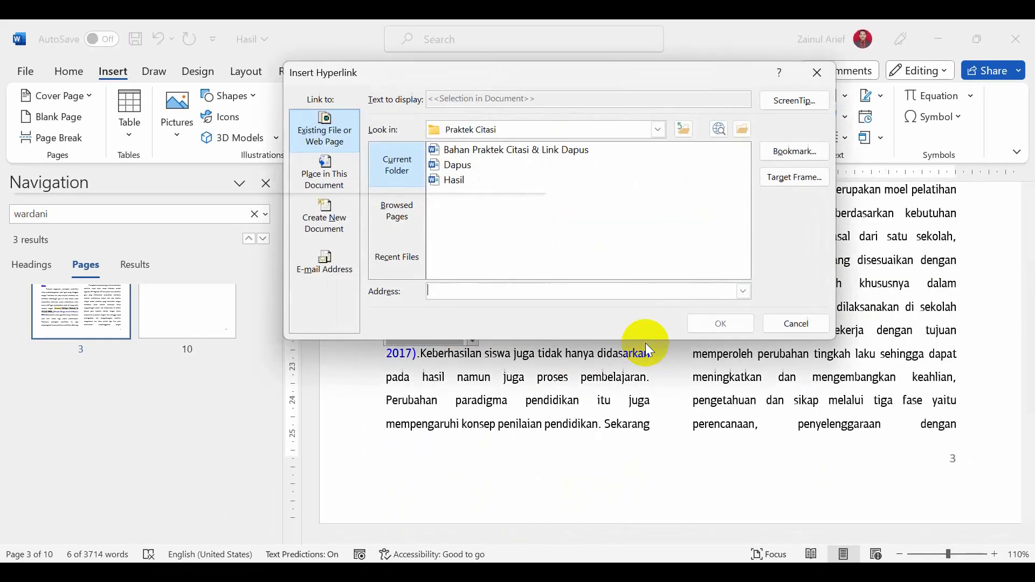
left_click(787, 152)
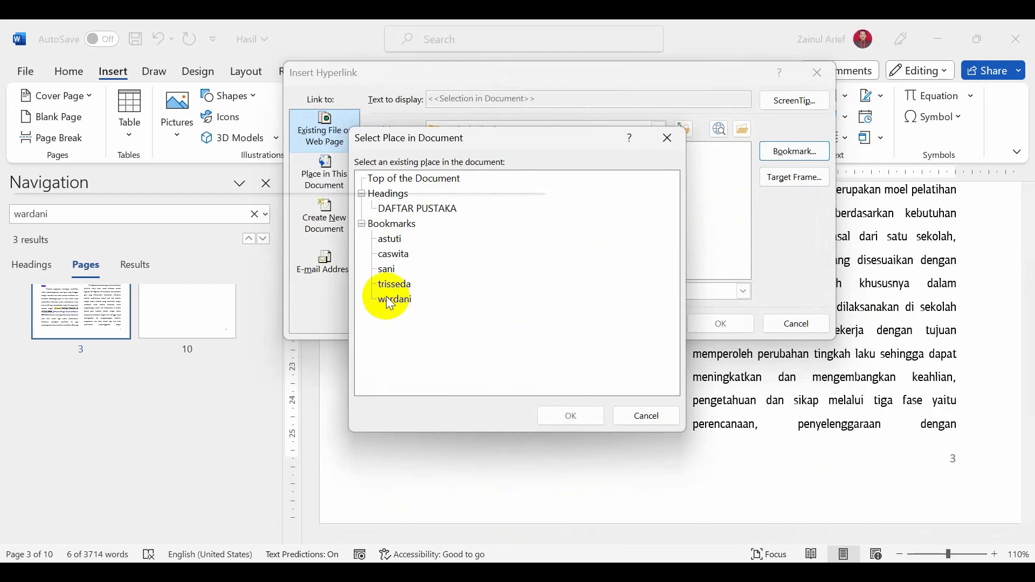
left_click(598, 421)
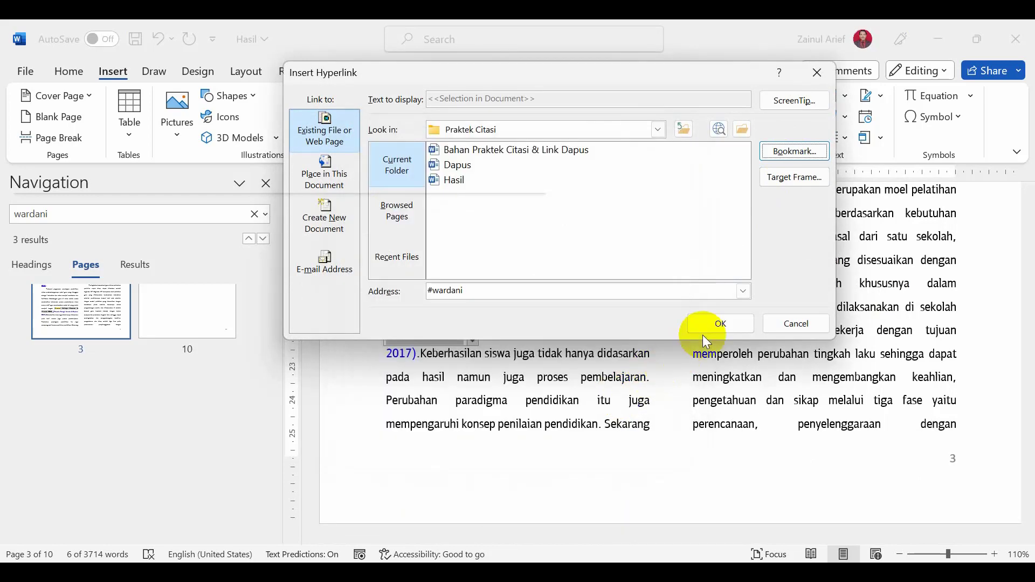
left_click(720, 326)
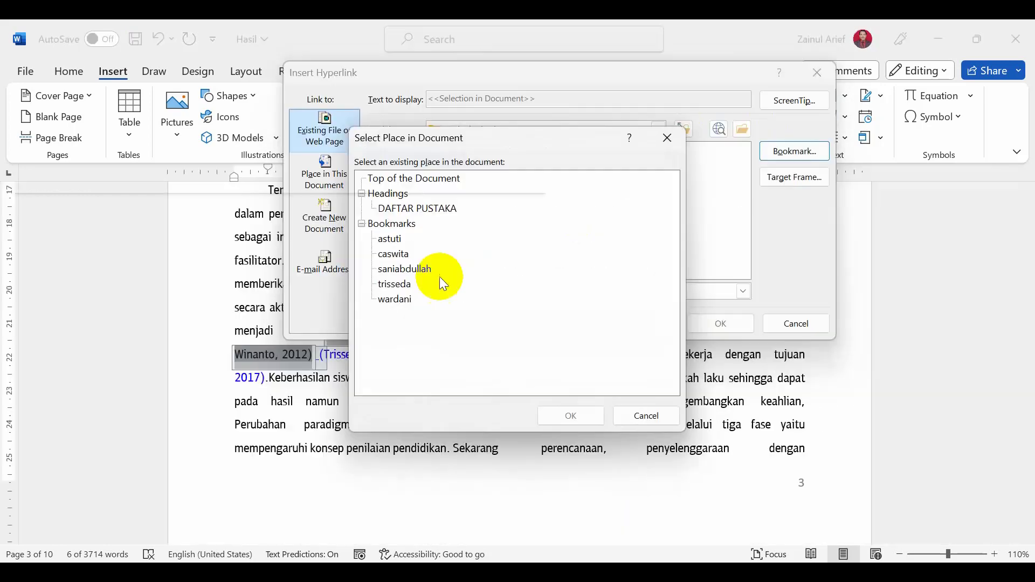
left_click(396, 299)
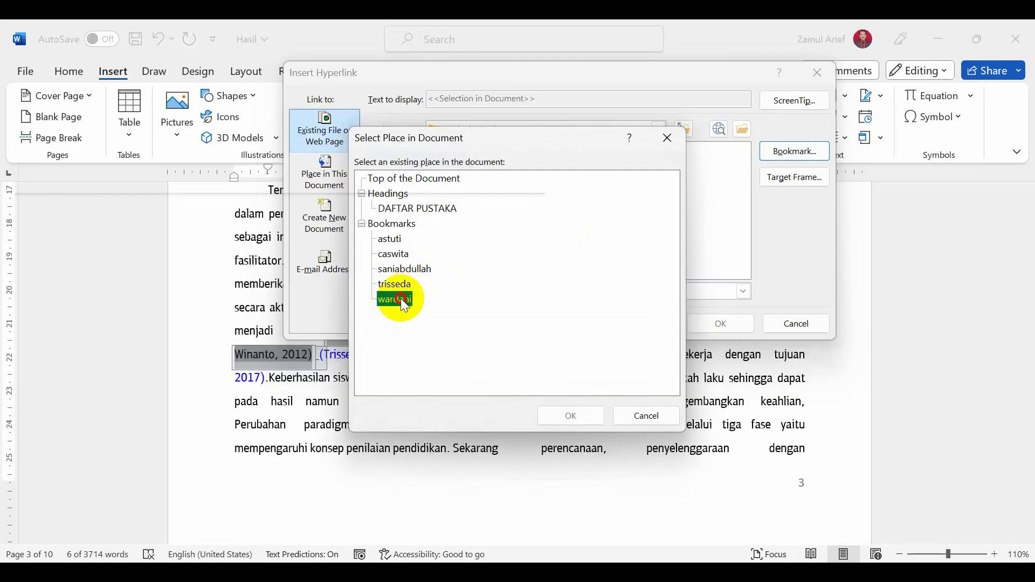
left_click(573, 416)
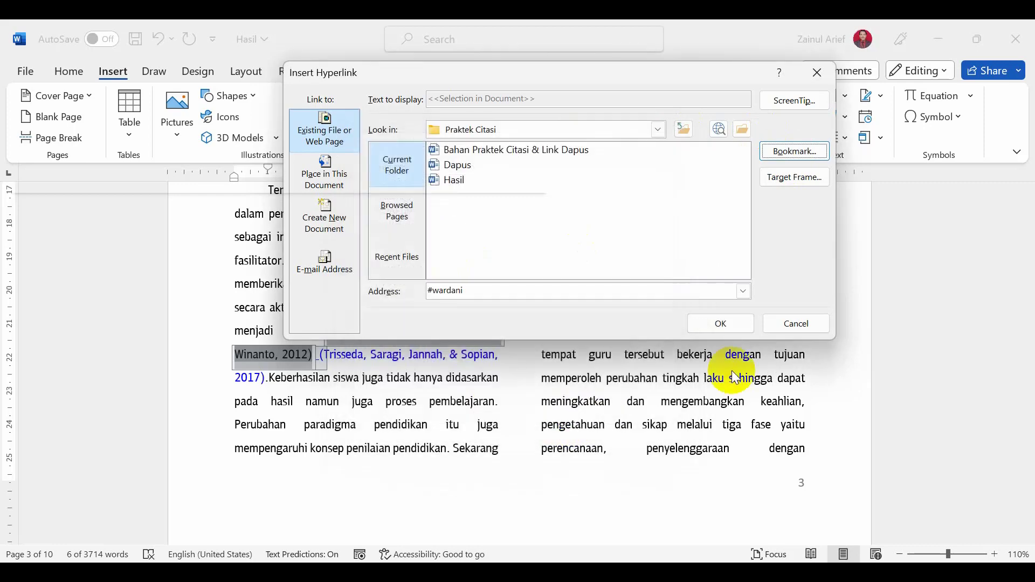
left_click(728, 322)
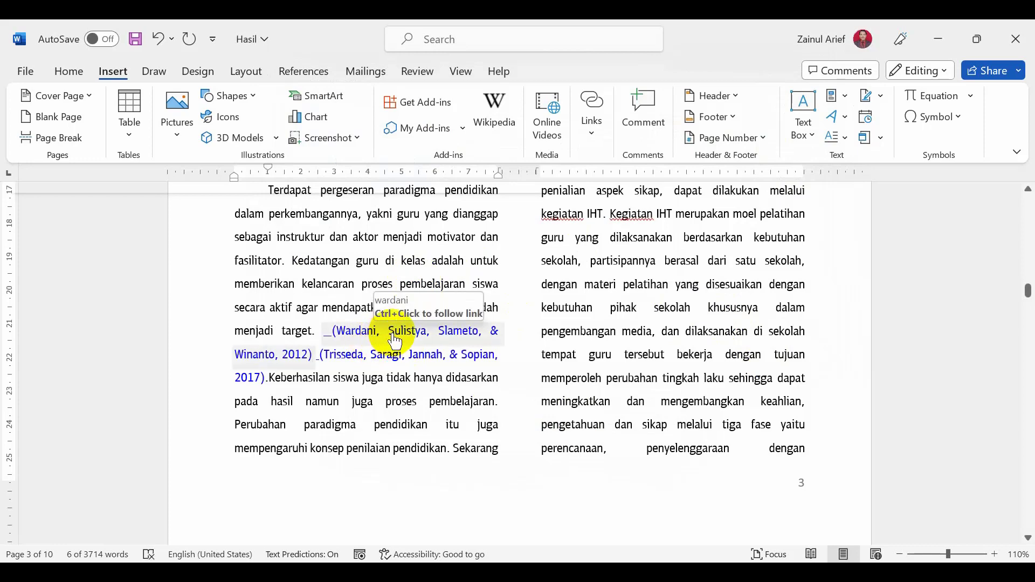
Follow the 2012 citation's link on page 3 to check that it leads to its entry in the bibliography.
left_click(398, 337, "ctrl")
scroll(398, 337, "down", 3)
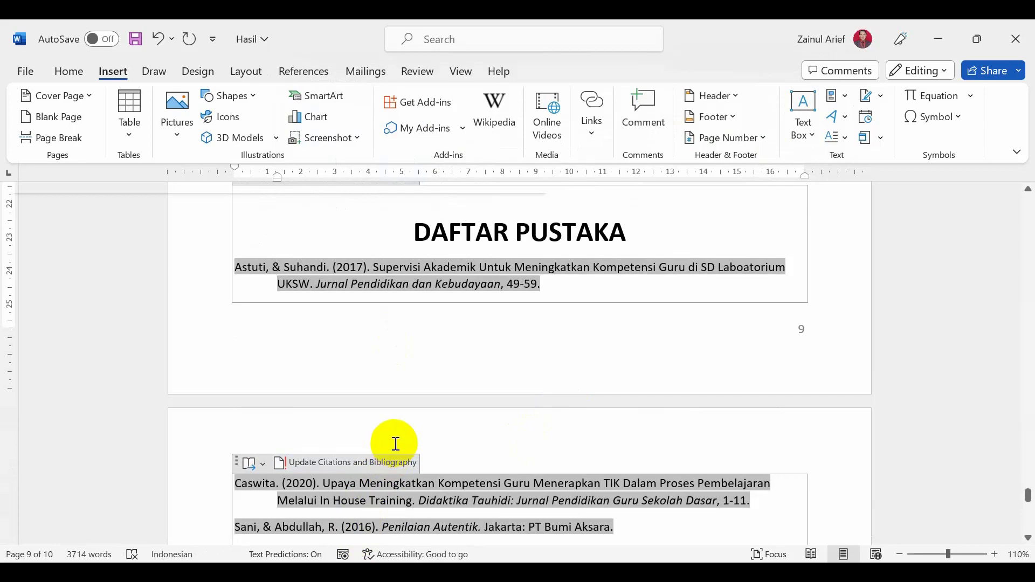
Return from the bibliography to the 2012 citation on page 3 and look over the linked citations around it.
scroll(485, 421, "down", 3)
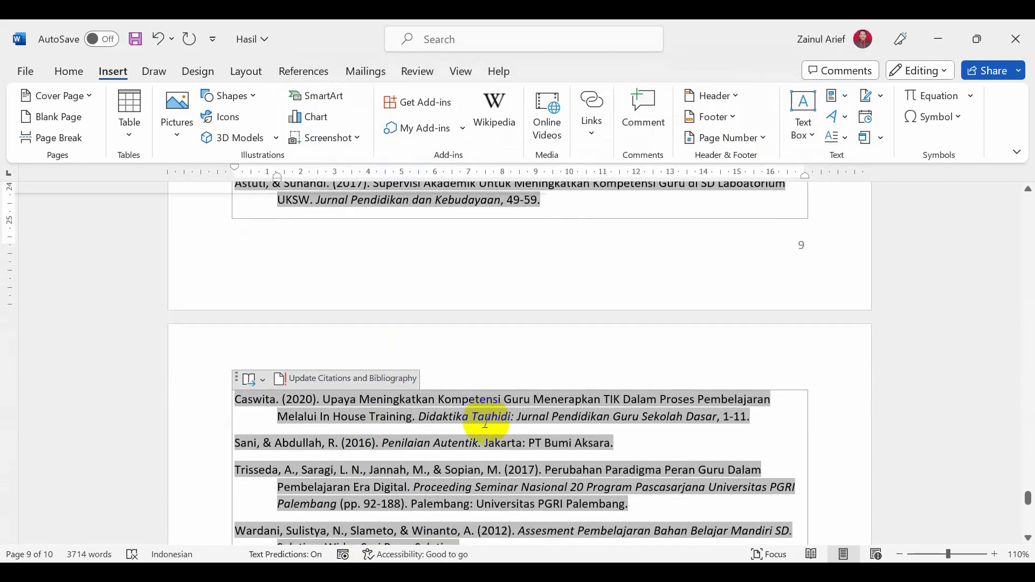
left_click(381, 426, "ctrl")
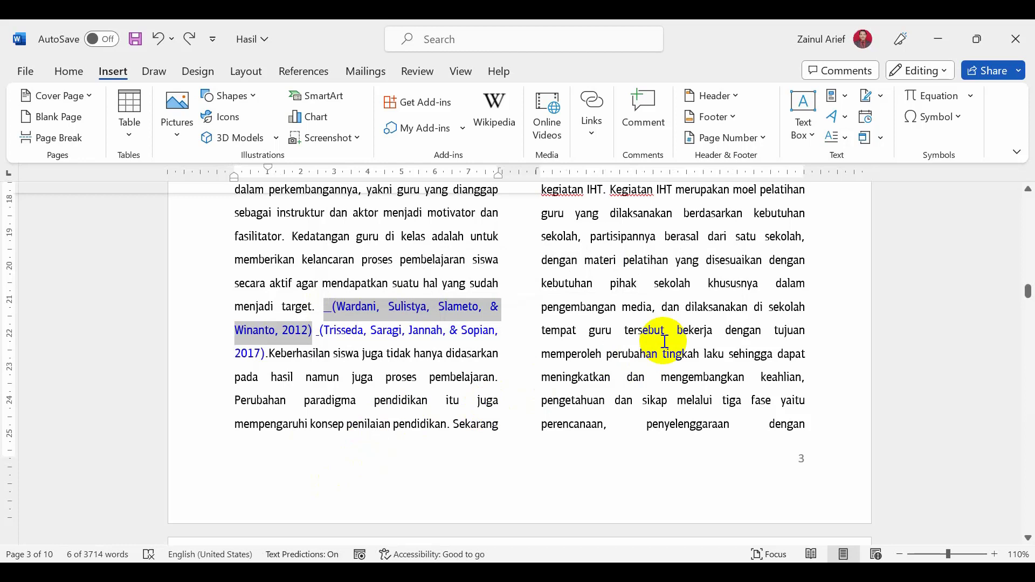
left_click(619, 434)
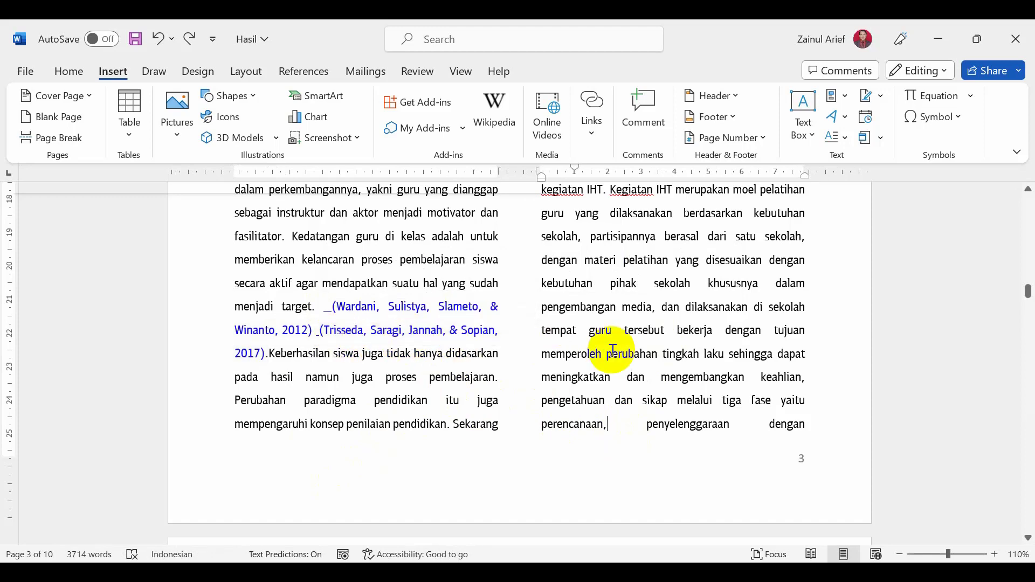
scroll(614, 352, "down", 2)
scroll(616, 358, "up", 3)
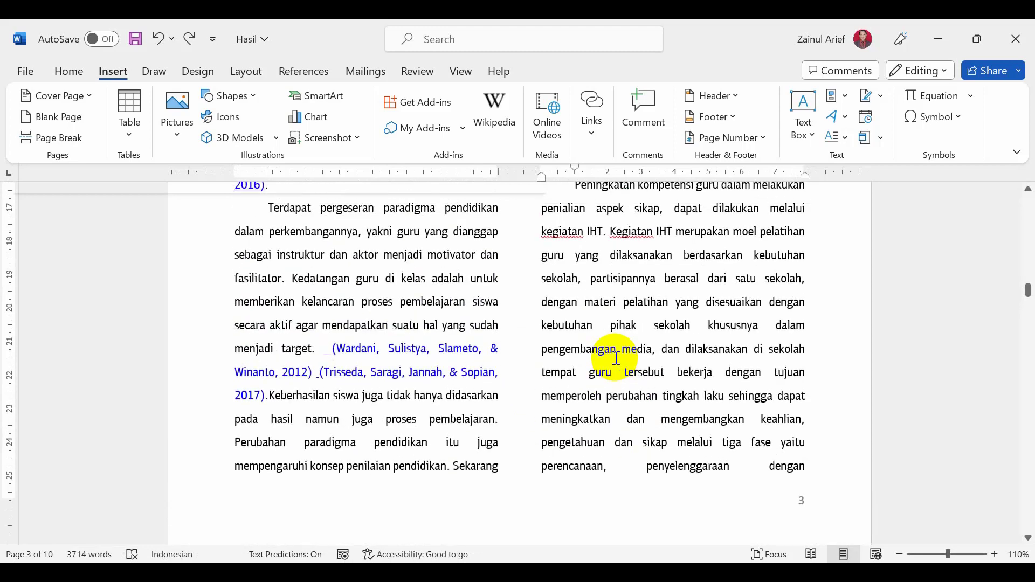
scroll(607, 356, "up", 2)
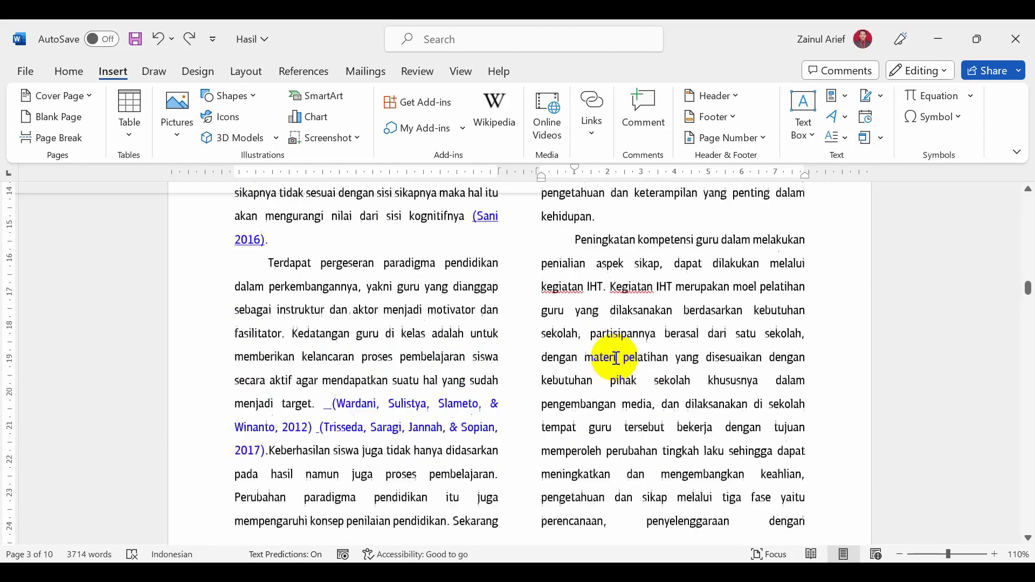
scroll(612, 361, "down", 2)
scroll(616, 360, "down", 2)
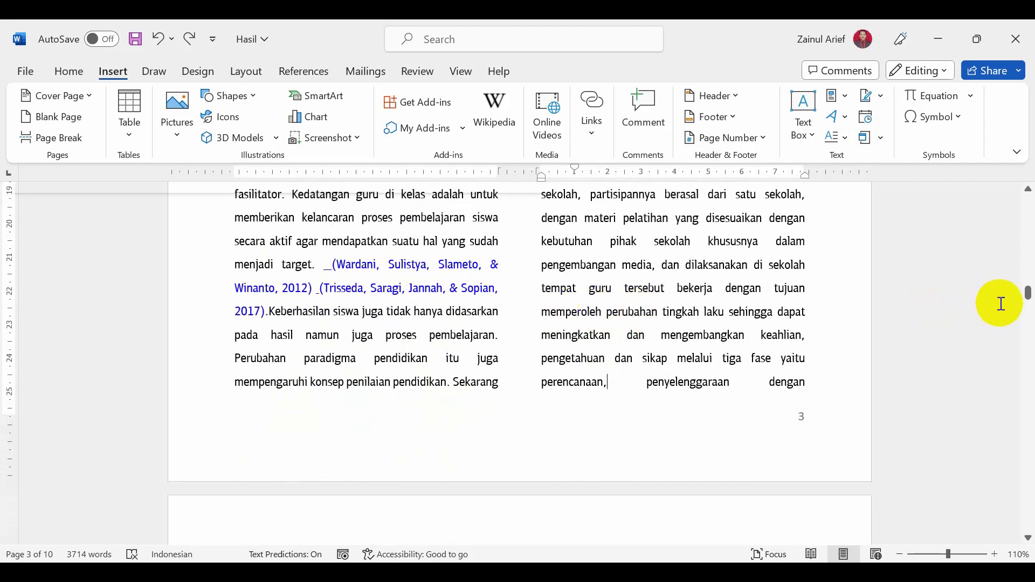
Review the entries under DAFTAR PUSTAKA on pages 9 and 10, ending at the 2017 Supervisi Akademik entry.
left_click_drag(1027, 295, 1027, 519)
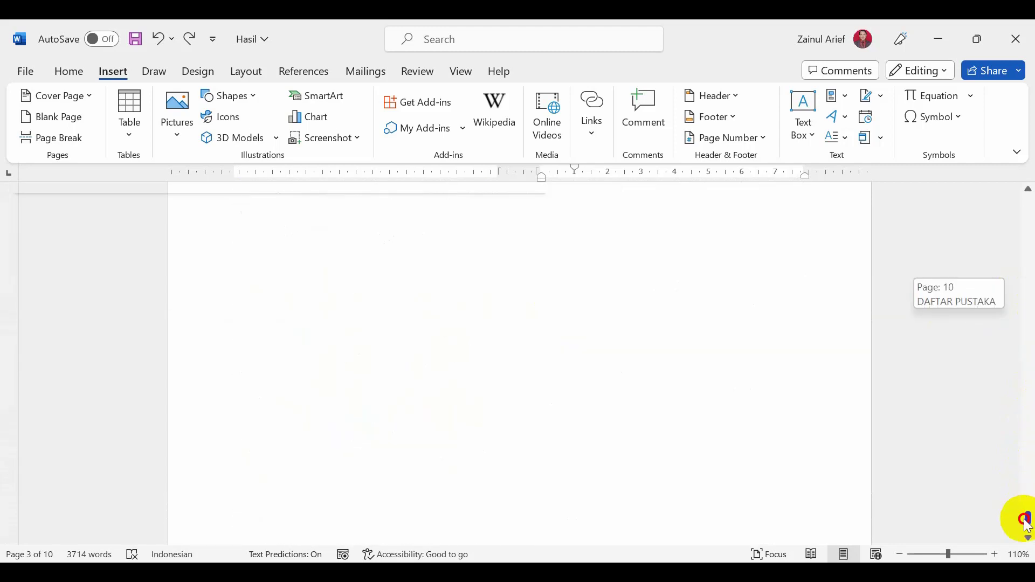
scroll(578, 380, "up", 7)
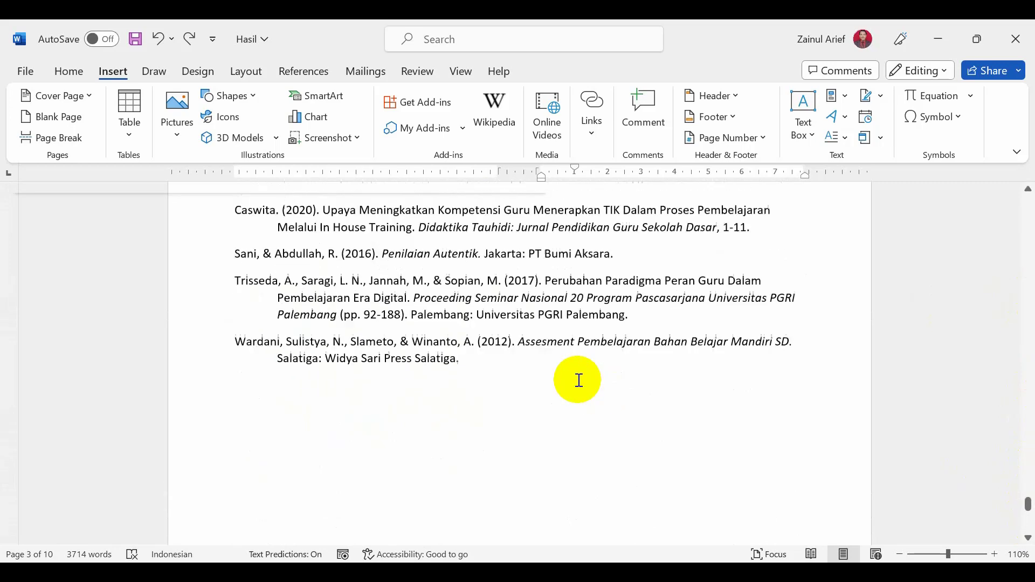
scroll(578, 380, "up", 4)
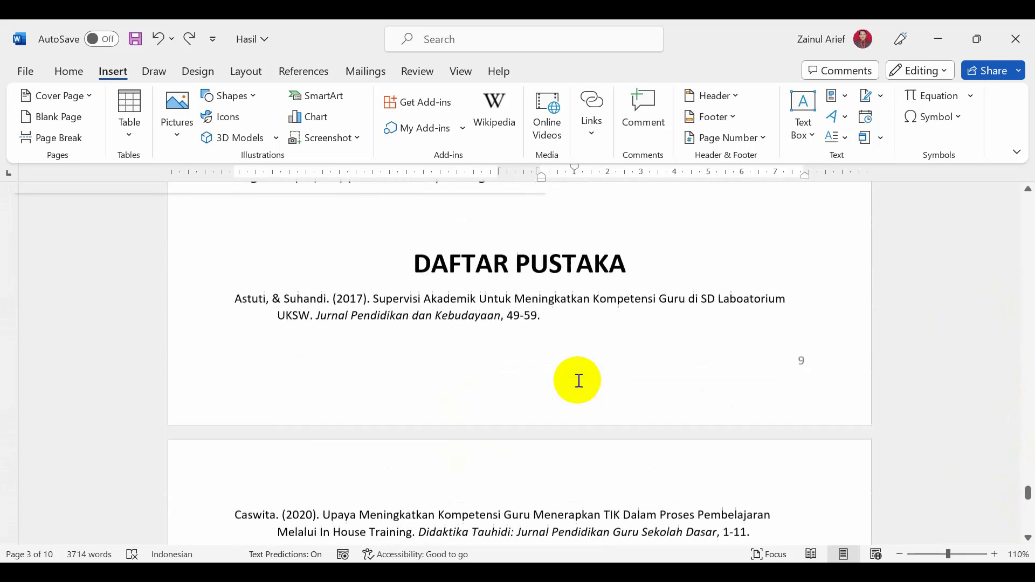
scroll(578, 381, "down", 5)
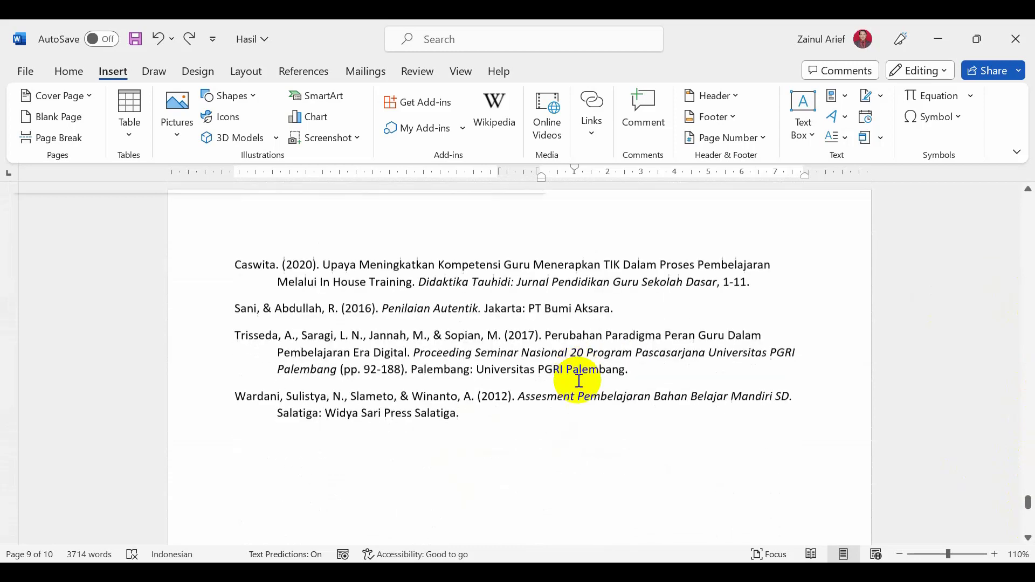
left_click(585, 371)
scroll(526, 372, "up", 6)
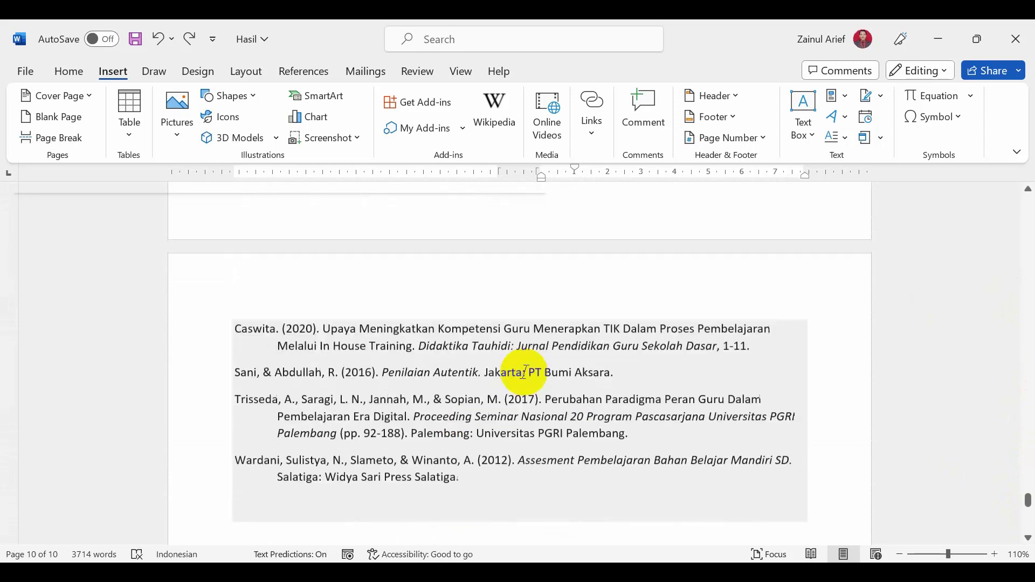
scroll(531, 371, "down", 2)
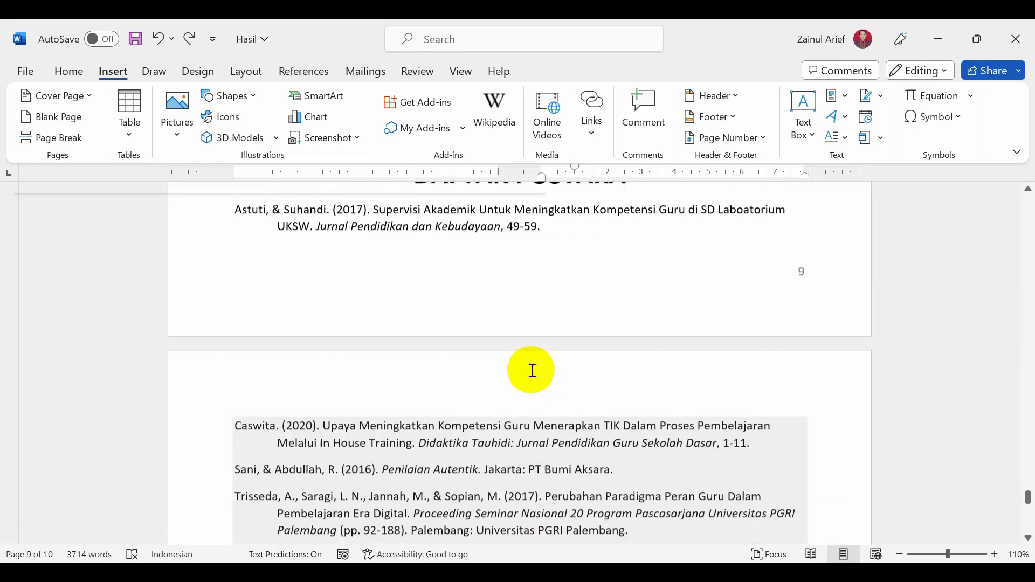
scroll(392, 331, "up", 2)
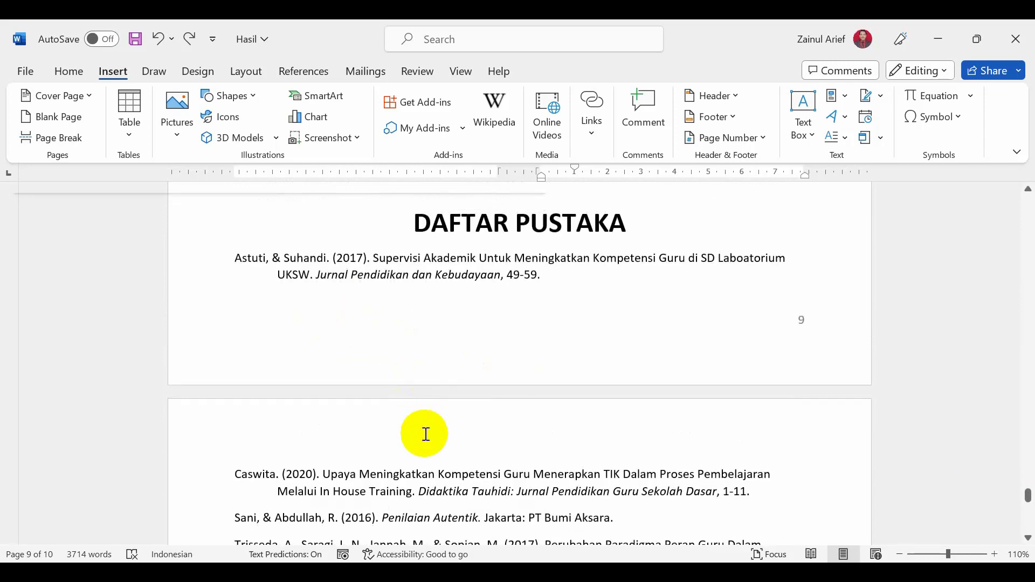
scroll(424, 432, "down", 5)
scroll(426, 436, "up", 4)
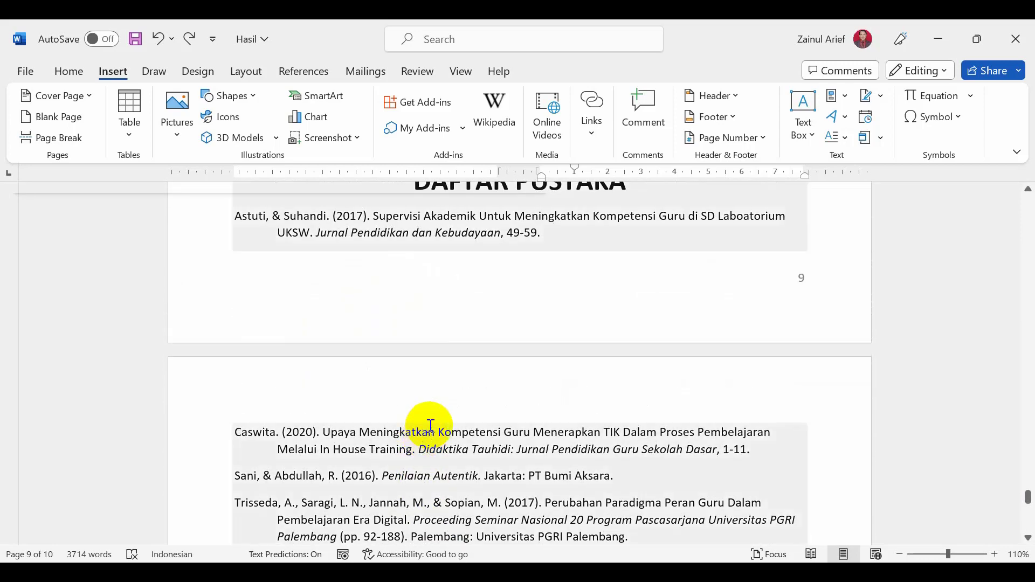
scroll(434, 473, "down", 1)
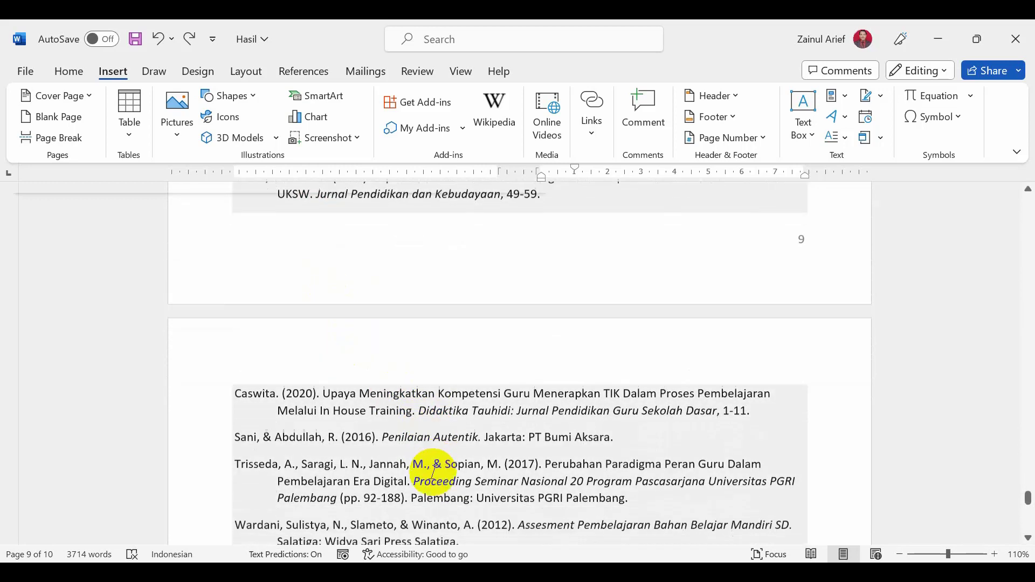
scroll(303, 304, "up", 3)
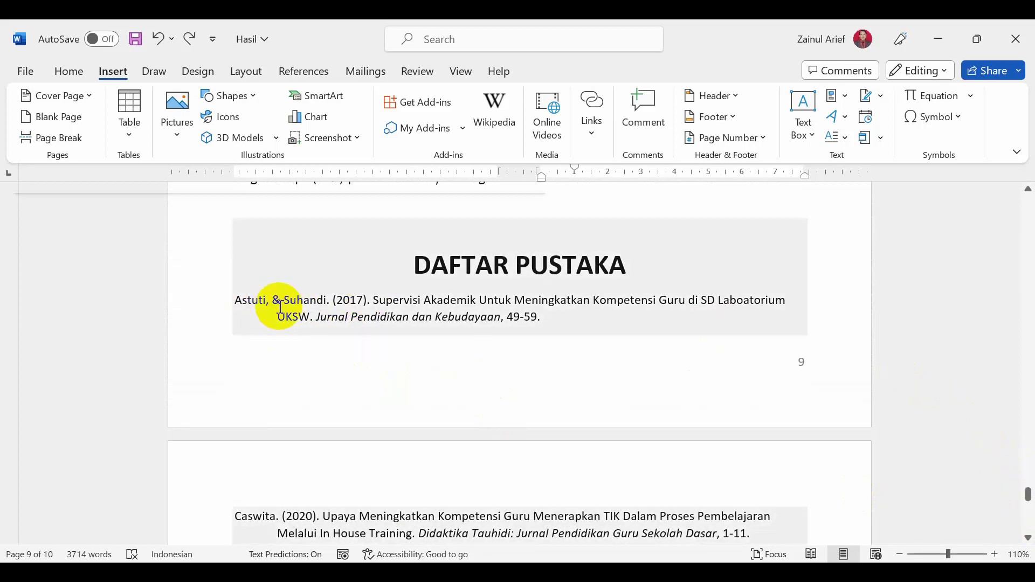
Search the document for the first author's surname of the 2017 Supervisi Akademik entry and go to its match on page 2.
left_click(69, 75)
left_click(878, 97)
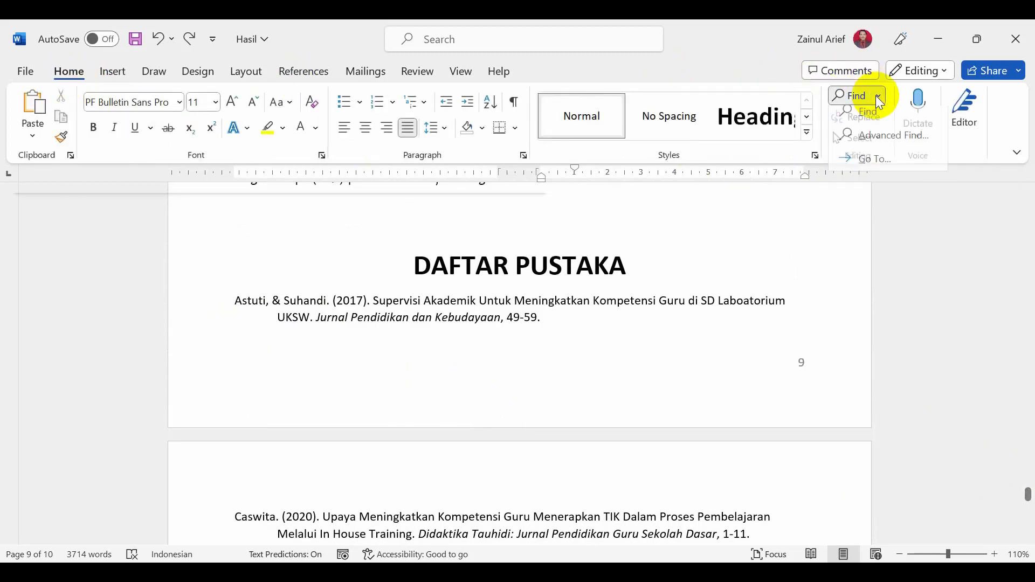
left_click(875, 118)
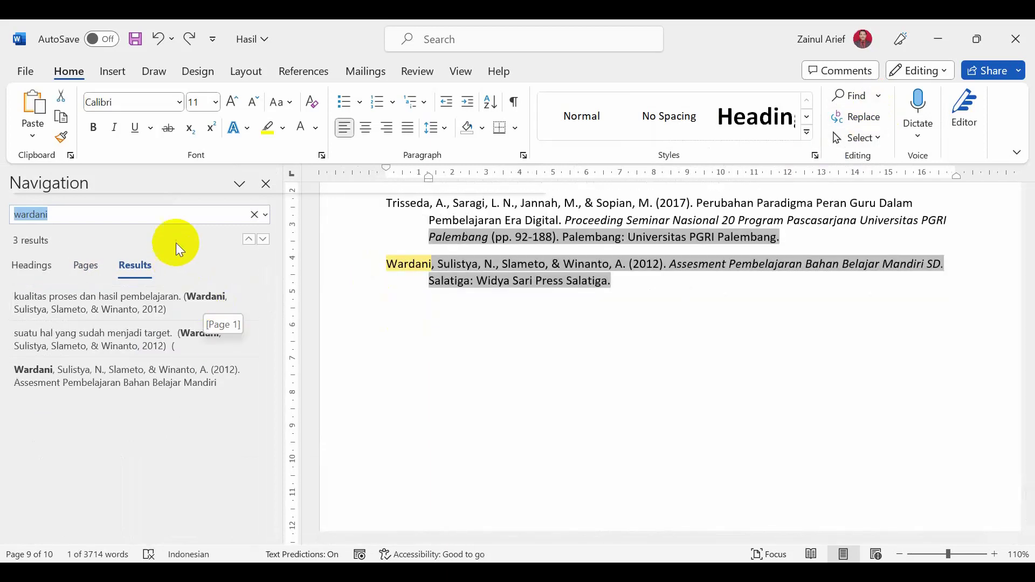
type("astuti")
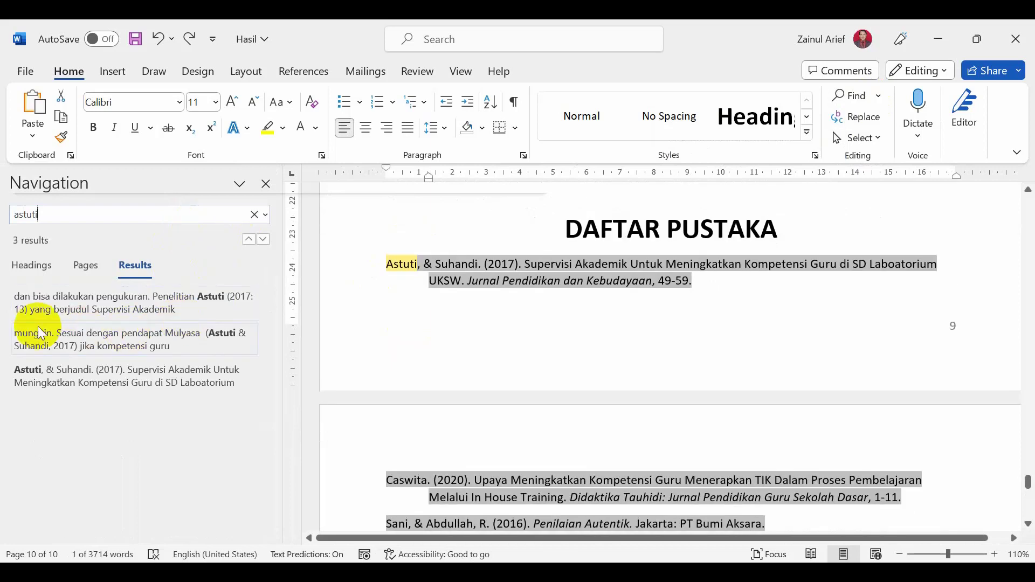
left_click(85, 268)
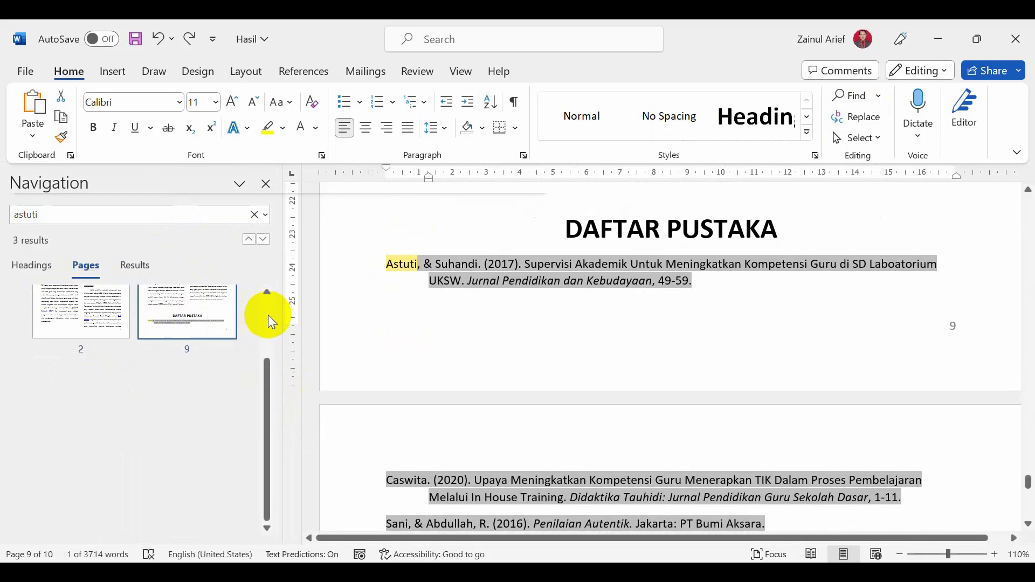
left_click_drag(267, 364, 267, 357)
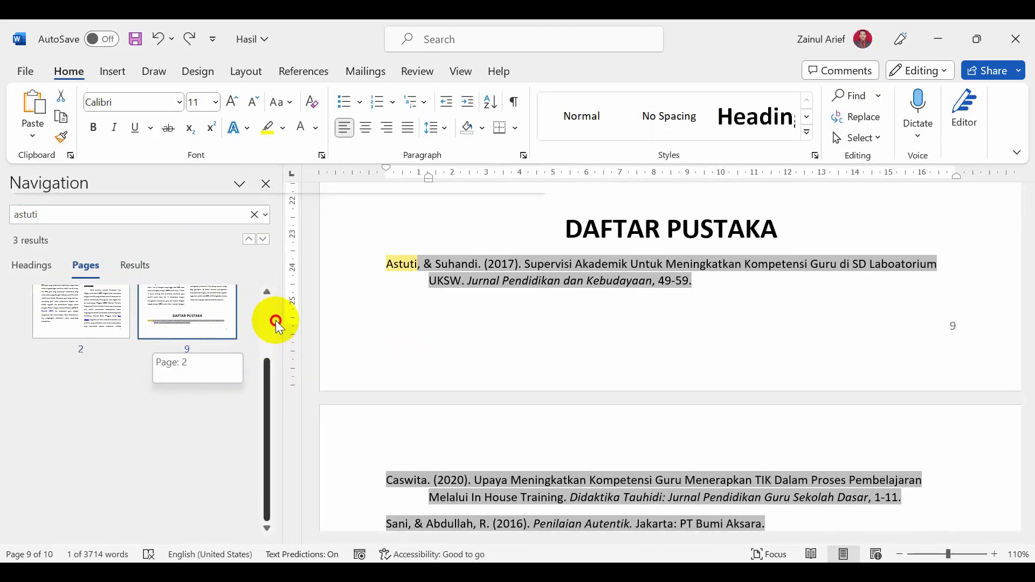
left_click(45, 309)
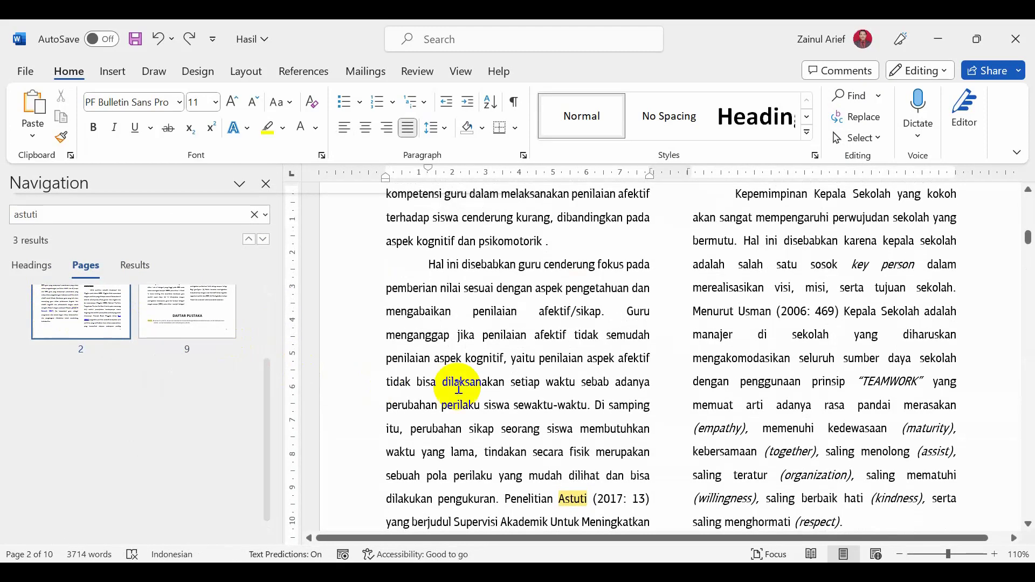
Select the citation after "Penelitian" on page 2, from the author's surname through "(2017: 13)".
scroll(576, 459, "down", 3)
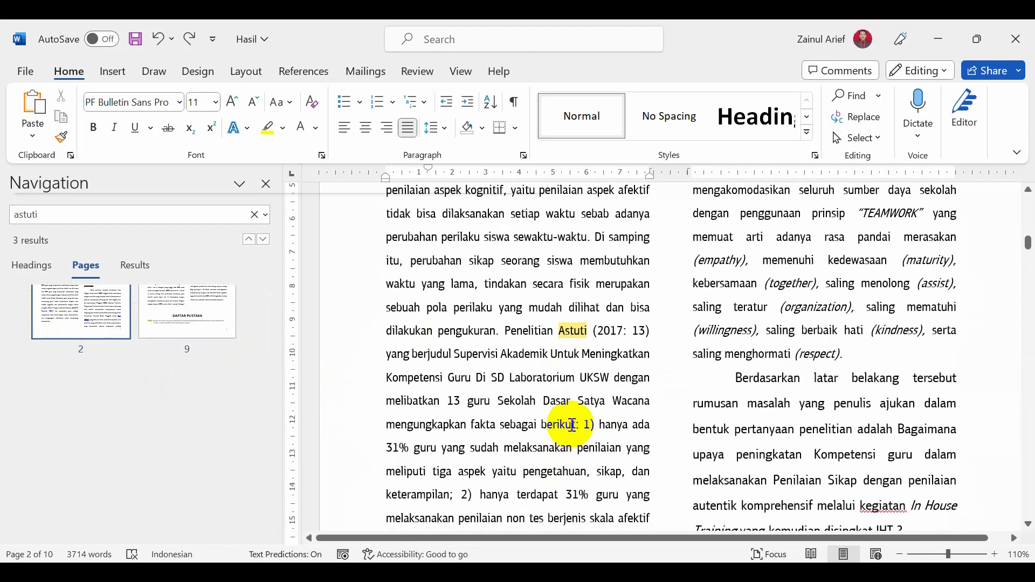
scroll(571, 425, "up", 1)
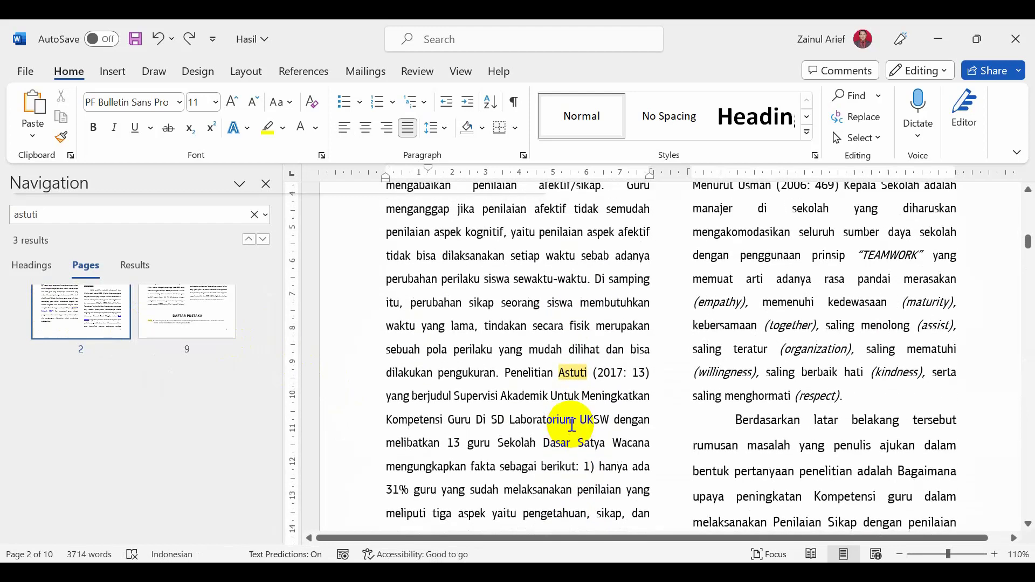
scroll(571, 397, "down", 1)
scroll(570, 398, "down", 1)
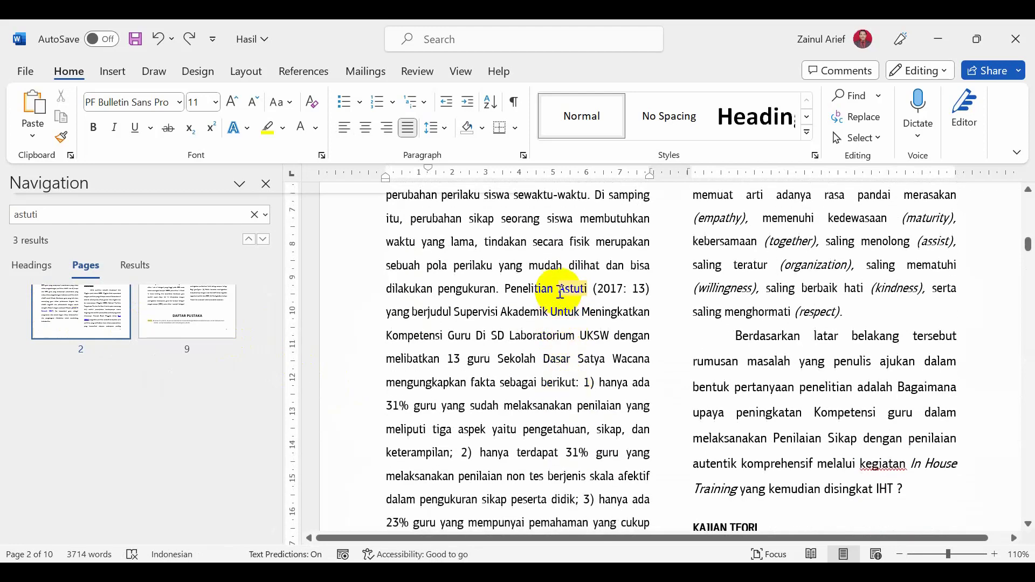
left_click_drag(560, 291, 653, 286)
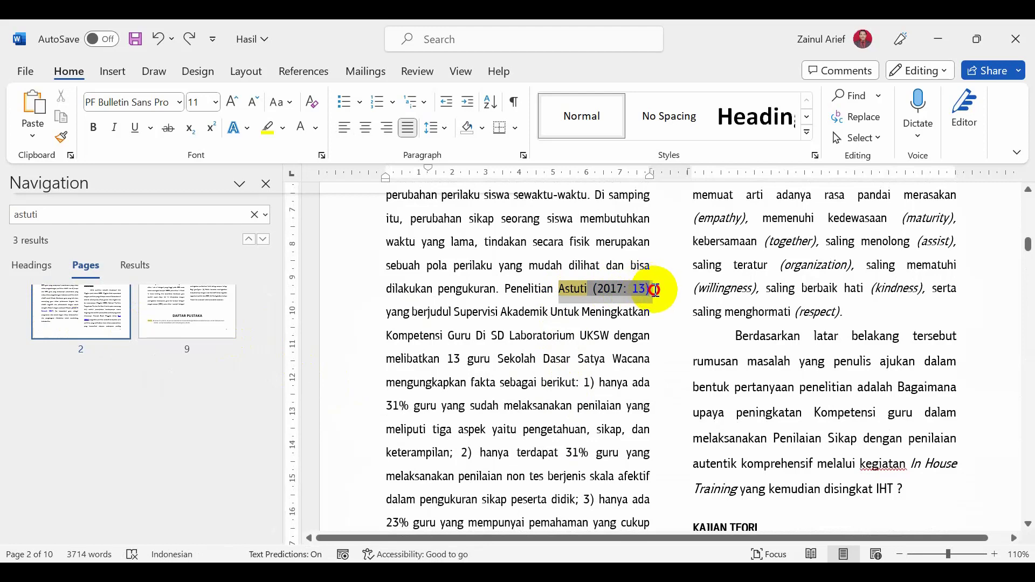
left_click_drag(652, 295, 653, 294)
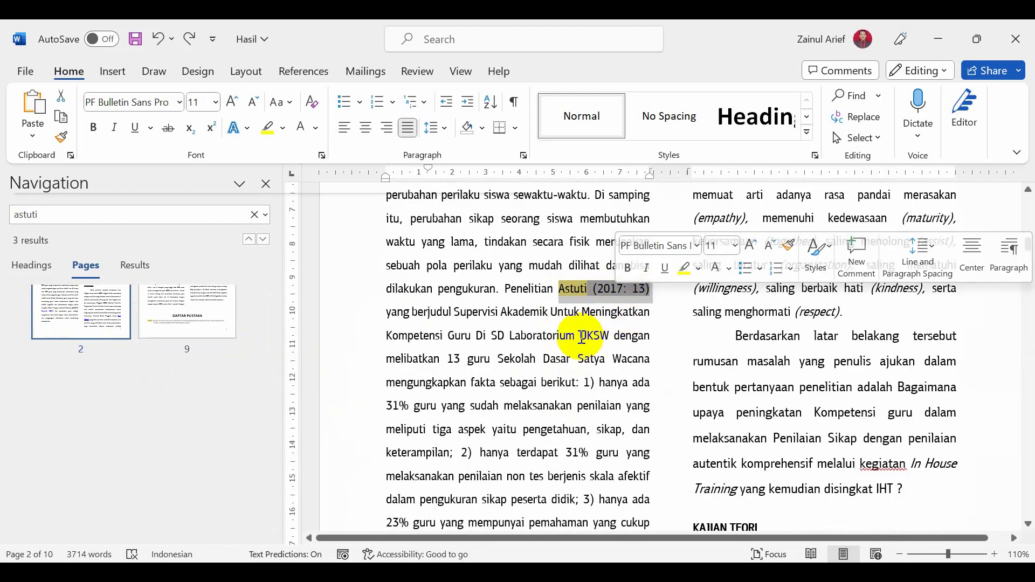